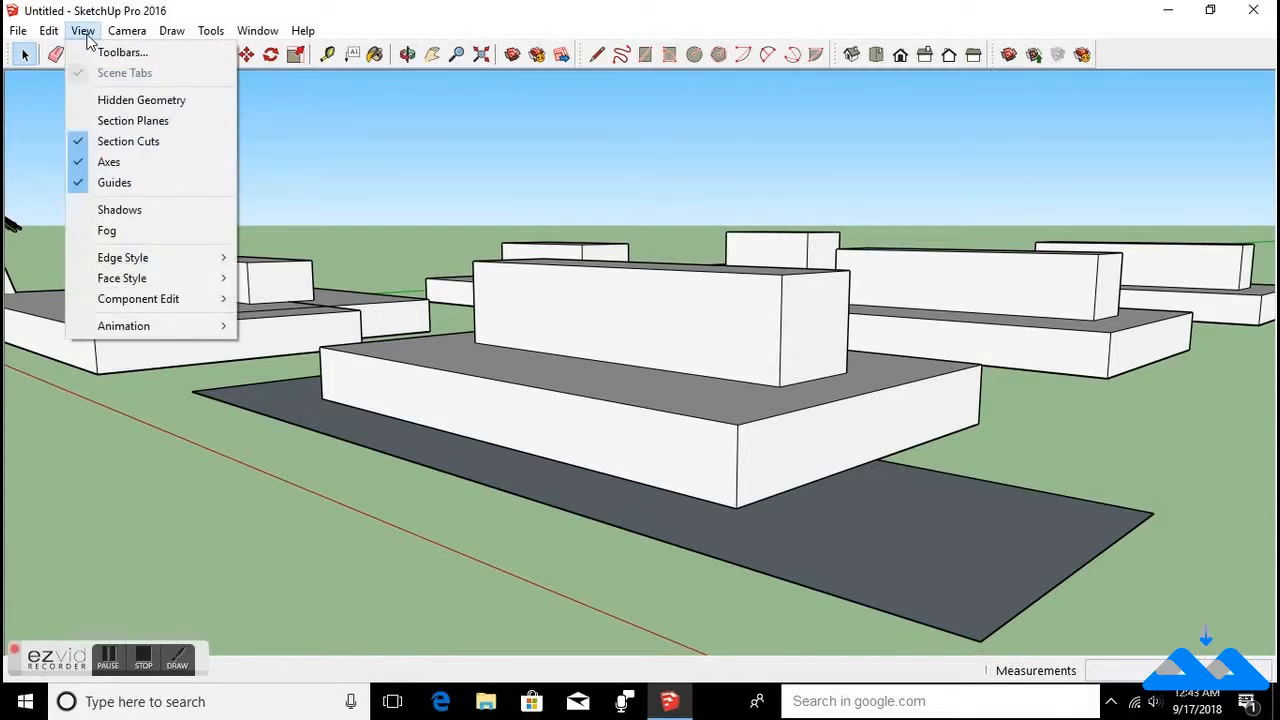
Open the Toolbars dialog and enable the Large Tool Set toolbar.
{"action": "left_click", "coordinate": [155, 54]}
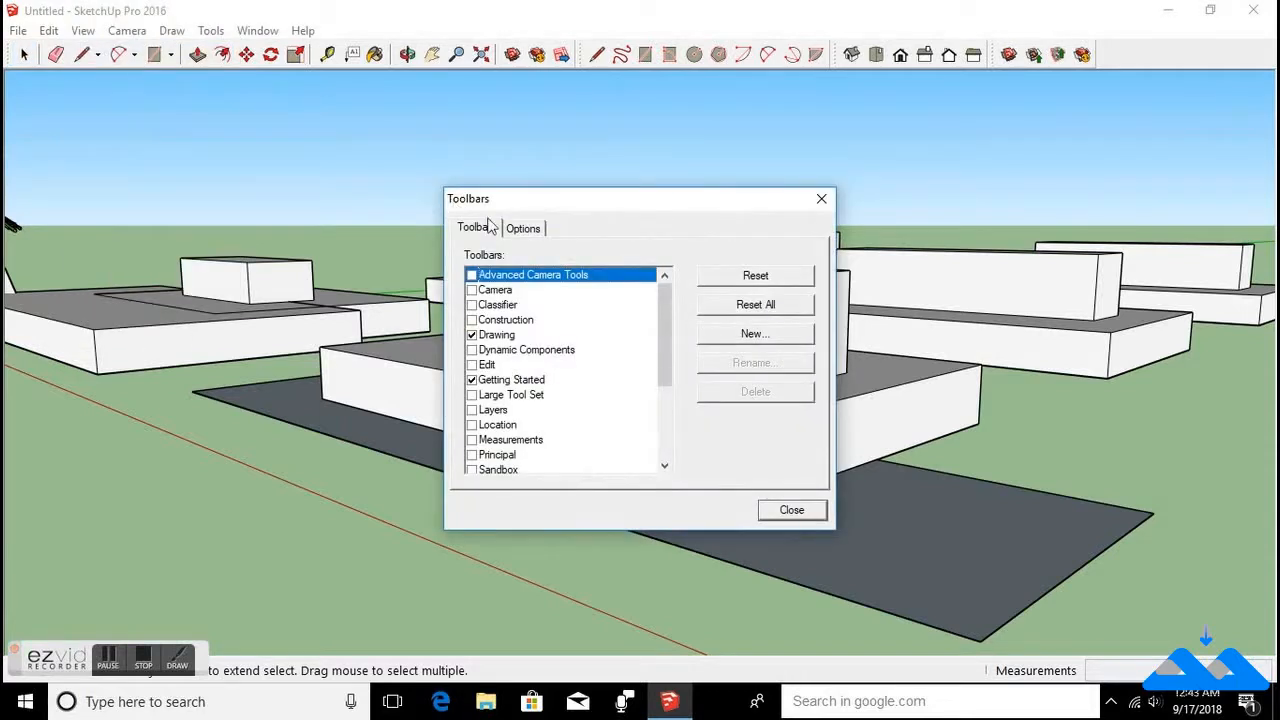
{"action": "mouse_move", "coordinate": [665, 305]}
{"action": "left_mouse_down"}
{"action": "mouse_move", "coordinate": [665, 373]}
{"action": "mouse_move", "coordinate": [667, 291]}
{"action": "left_mouse_up"}
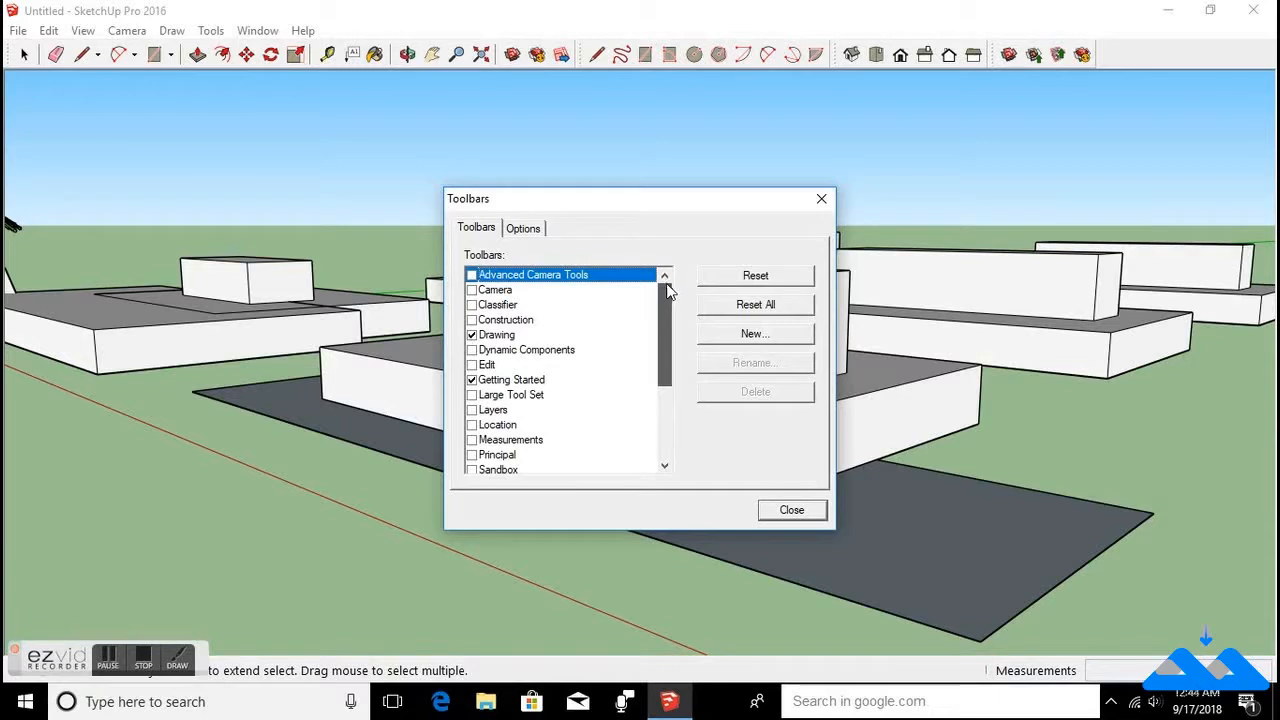
{"action": "left_click", "coordinate": [472, 395]}
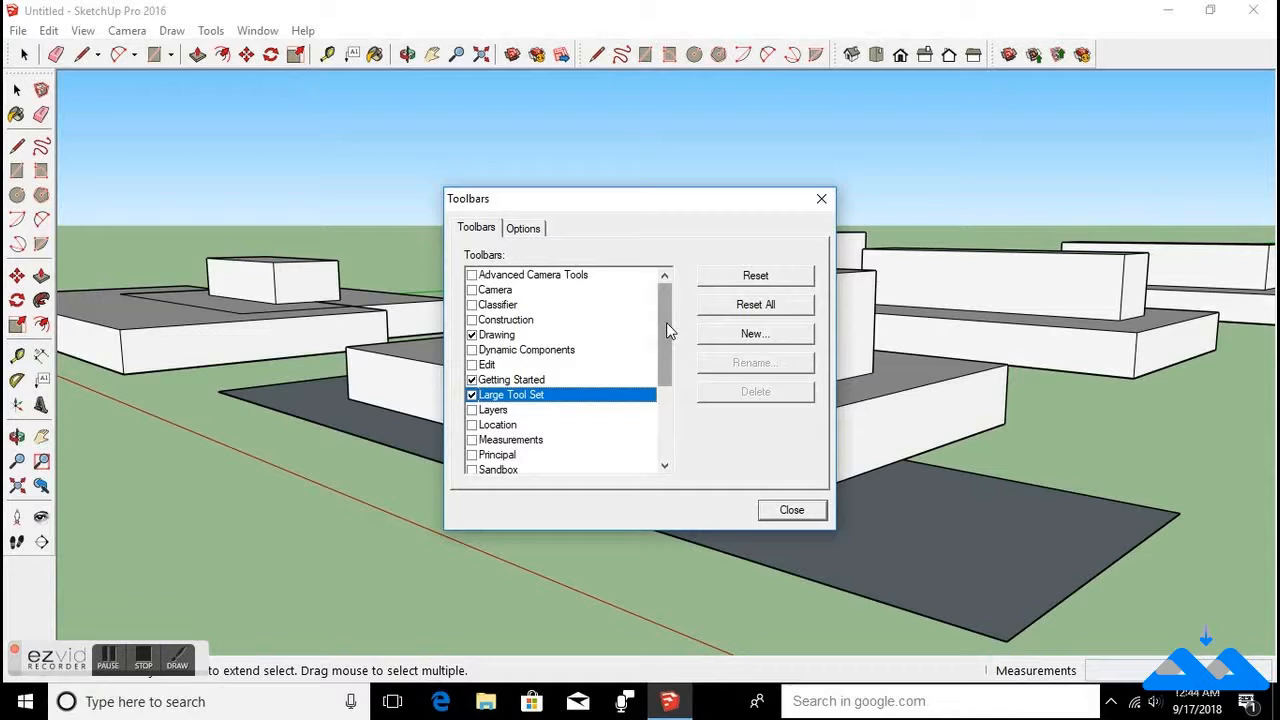
Enable the Styles toolbar, close the dialog, and dock the Styles toolbar at the end of the top toolbar row.
{"action": "left_click_drag", "start_coordinate": [666, 322], "coordinate": [667, 384]}
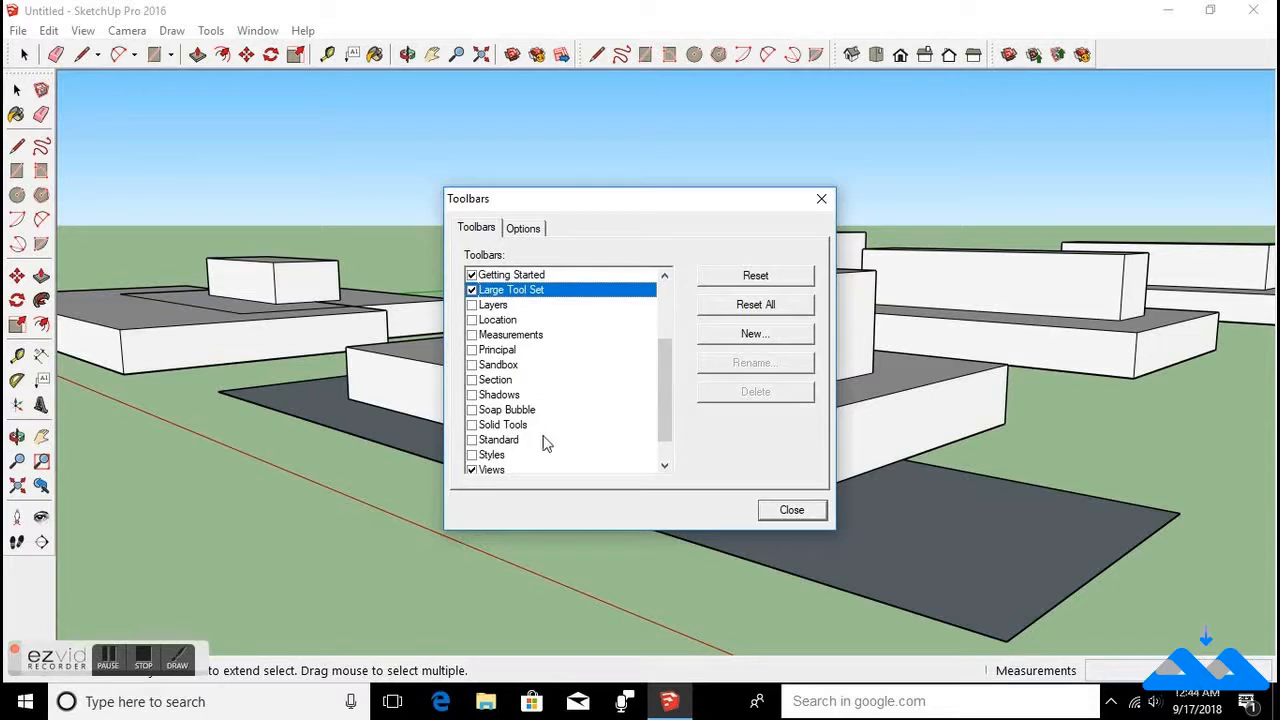
{"action": "left_click_drag", "start_coordinate": [665, 410], "coordinate": [666, 460]}
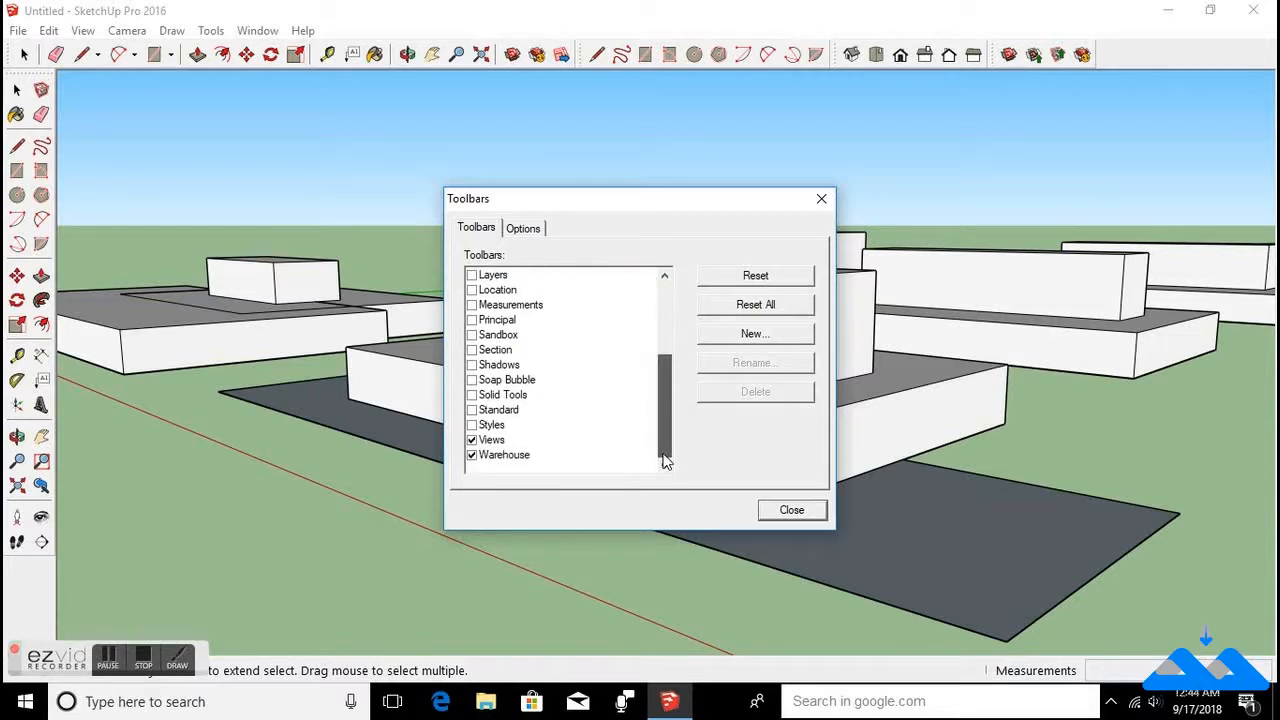
{"action": "left_click_drag", "start_coordinate": [666, 458], "coordinate": [668, 435]}
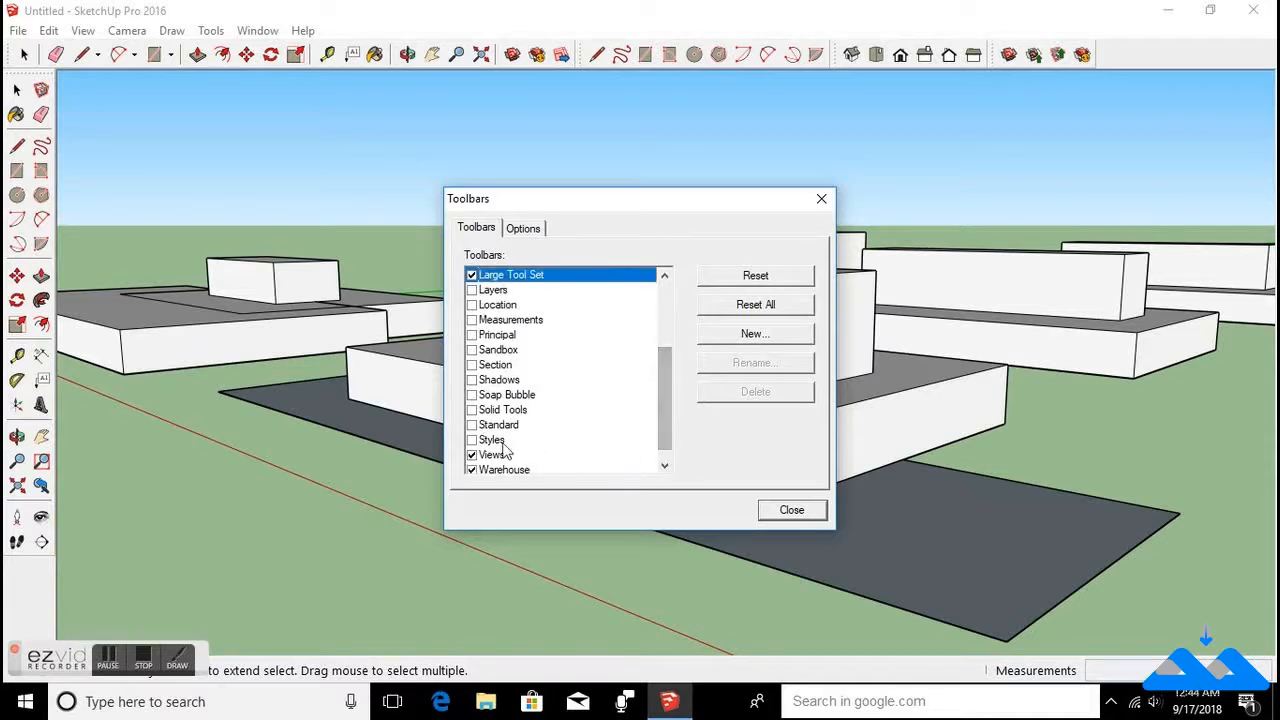
{"action": "left_click", "coordinate": [471, 441]}
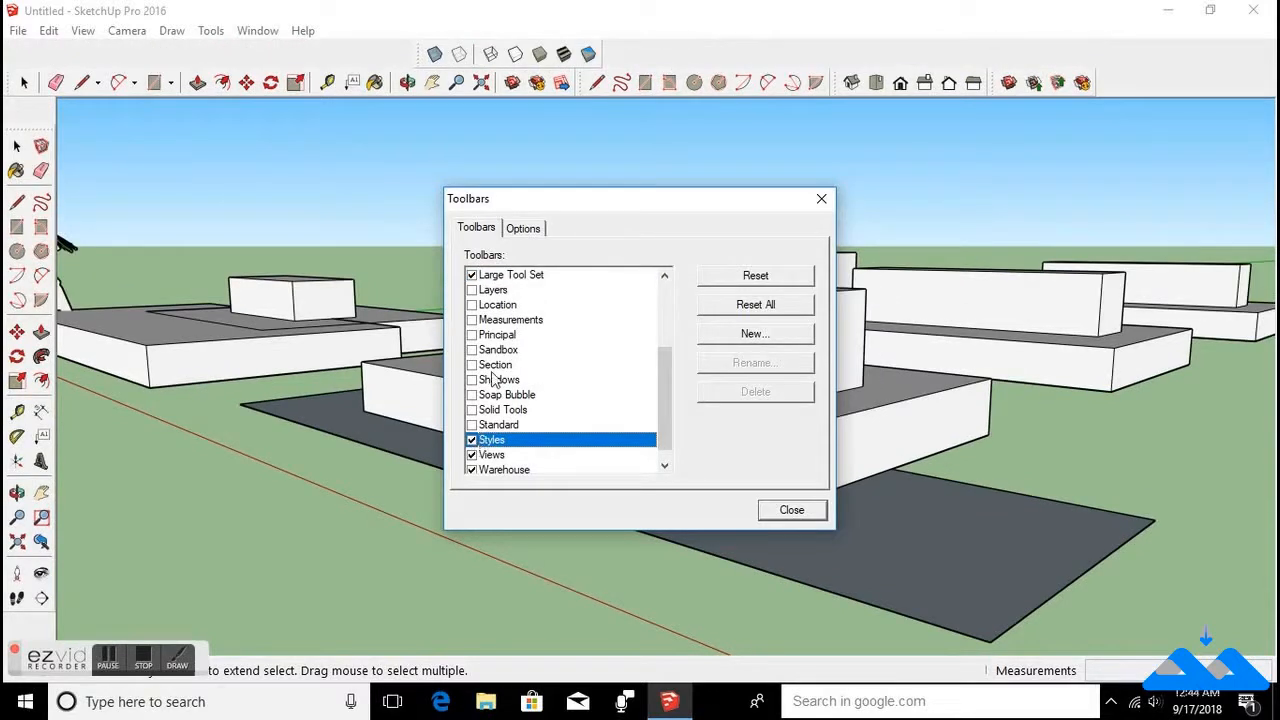
{"action": "left_click", "coordinate": [421, 53]}
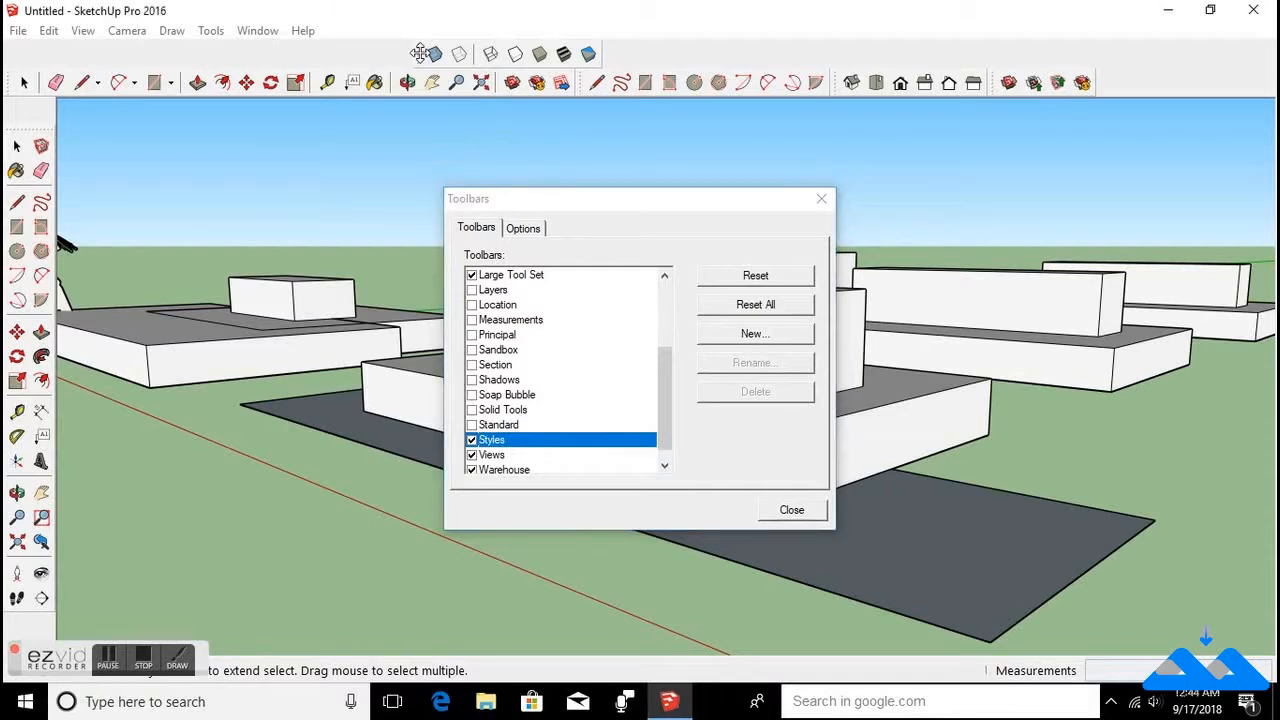
{"action": "left_click_drag", "start_coordinate": [666, 404], "coordinate": [672, 344]}
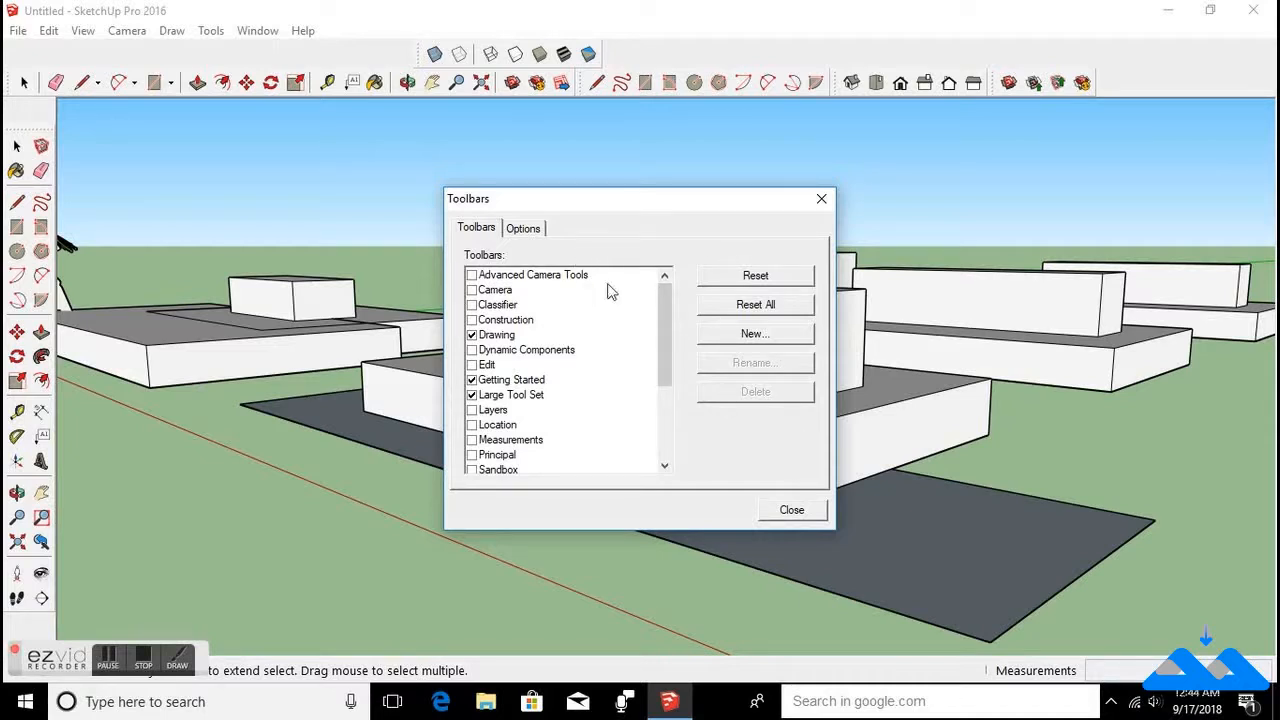
{"action": "left_click", "coordinate": [821, 201]}
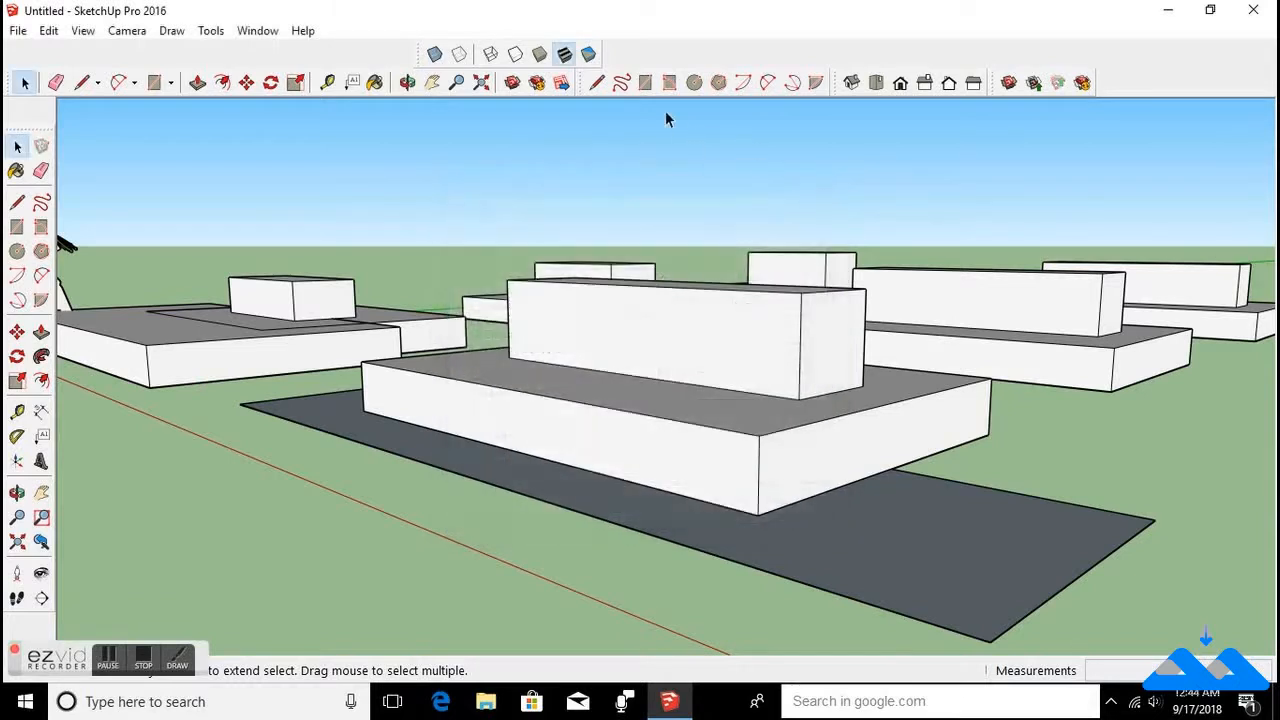
{"action": "left_click_drag", "start_coordinate": [430, 58], "coordinate": [1086, 80]}
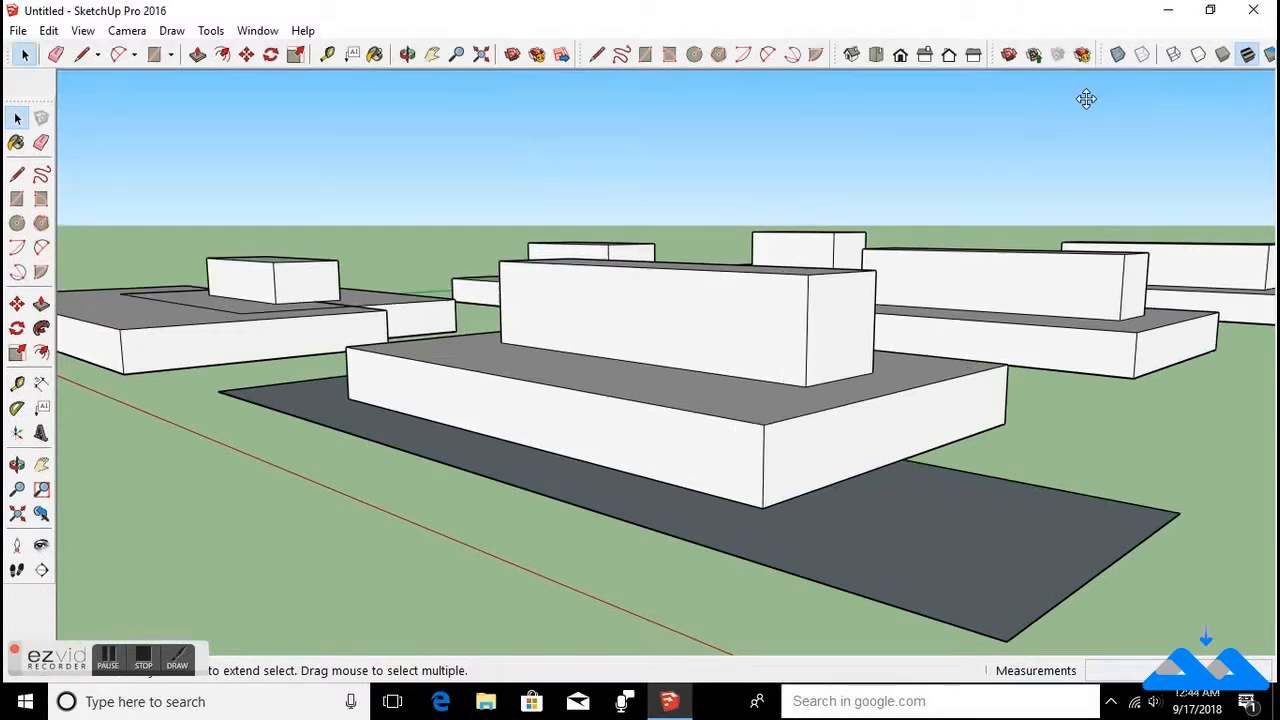
Reopen the Toolbars dialog and switch on Large Icons in its options.
{"action": "left_click", "coordinate": [84, 31]}
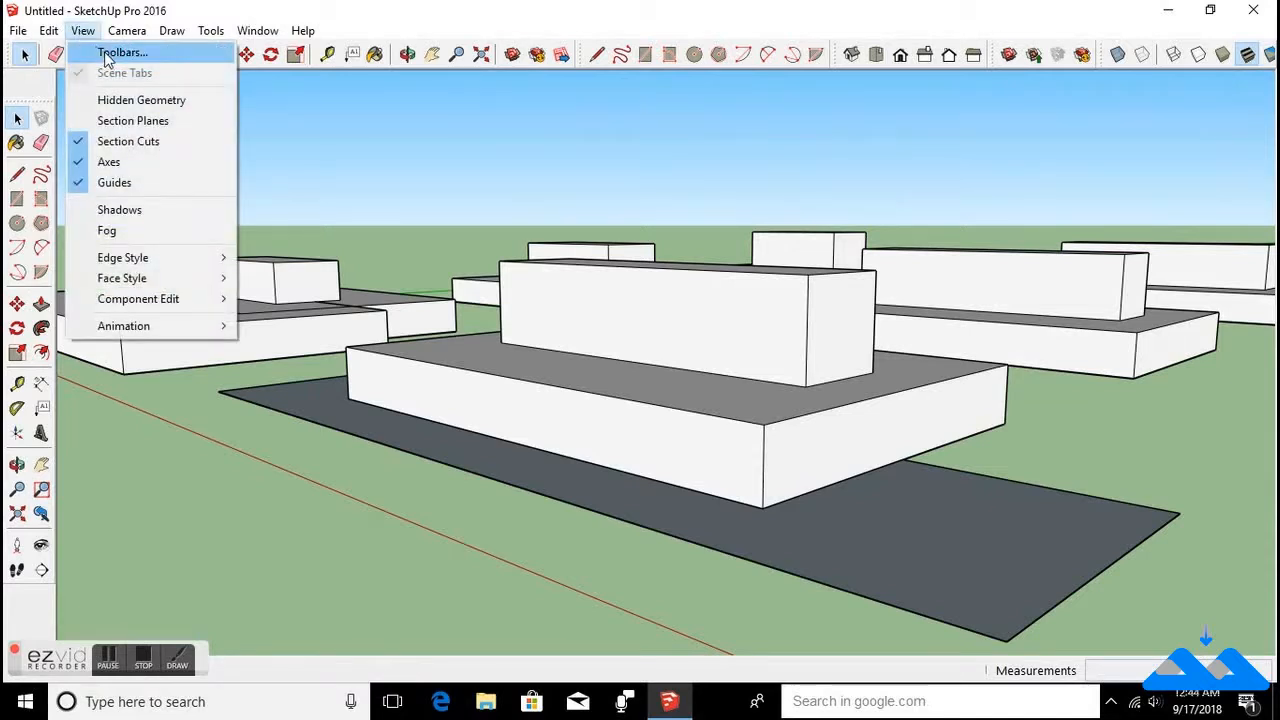
{"action": "left_click", "coordinate": [112, 53]}
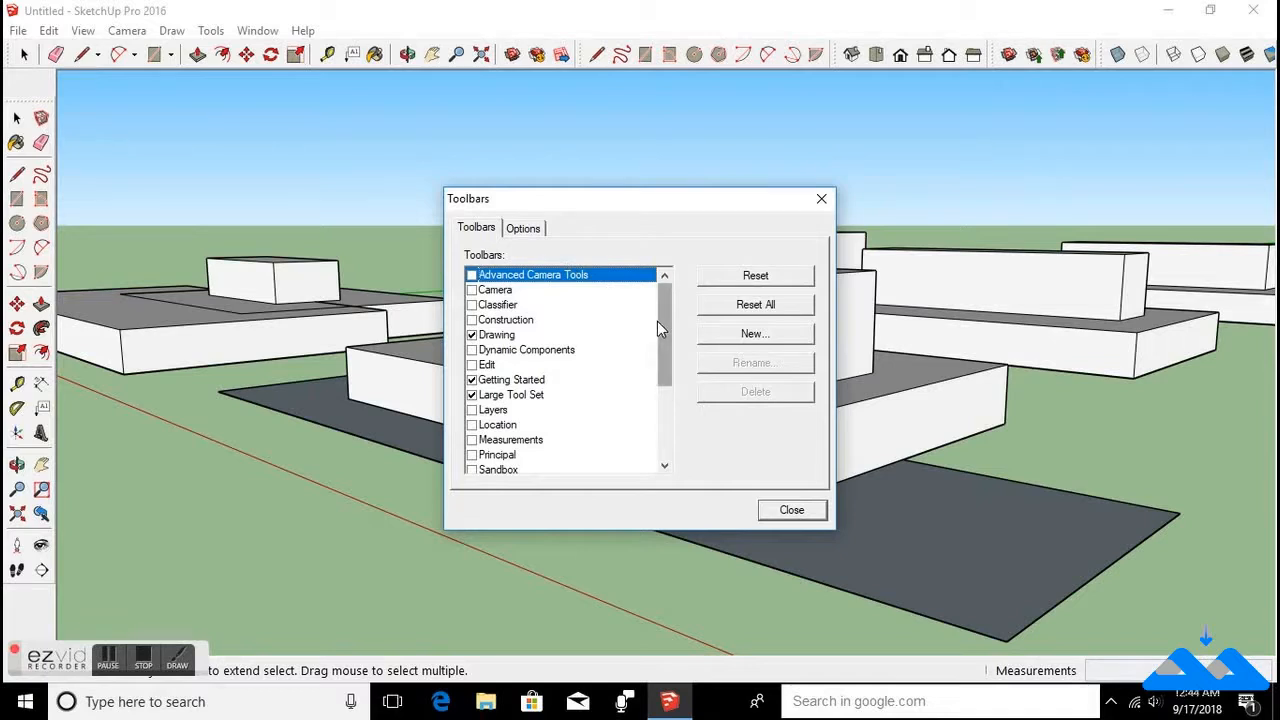
{"action": "left_click", "coordinate": [523, 229]}
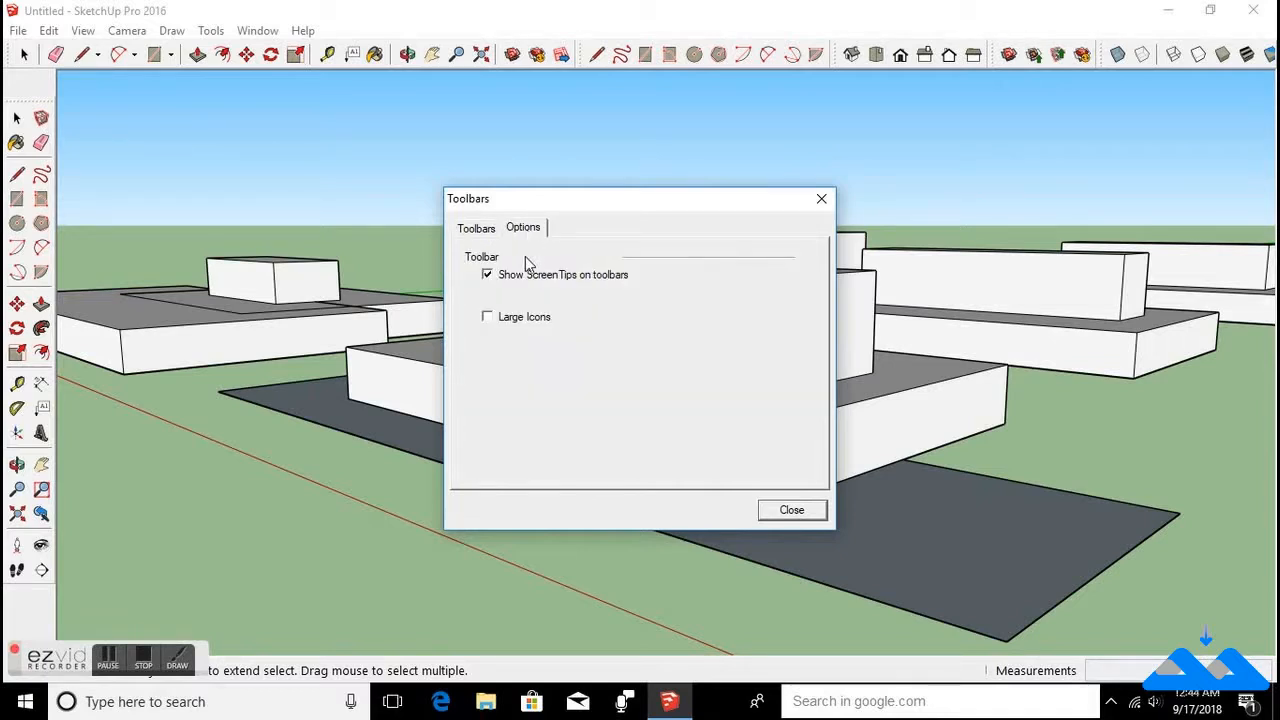
{"action": "left_click", "coordinate": [487, 317]}
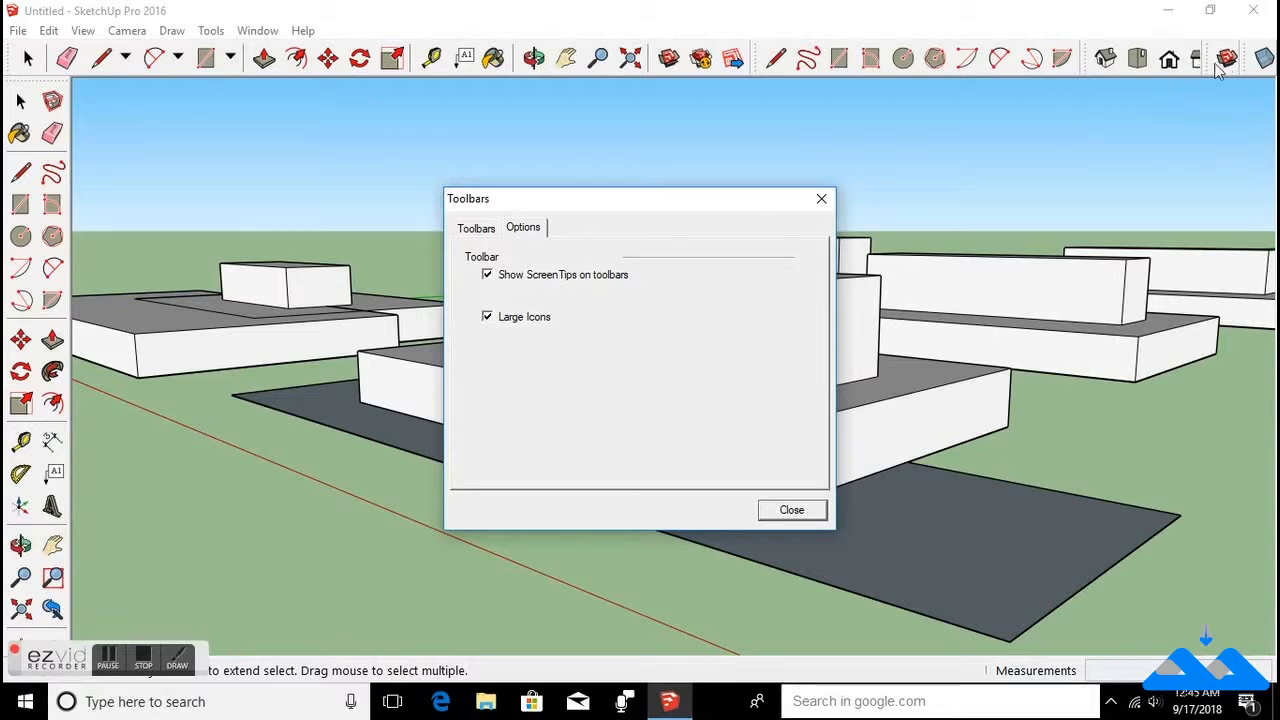
Drag the Views, Styles and Warehouse toolbars off the top row into separate floating rows.
{"action": "left_click_drag", "start_coordinate": [1207, 61], "coordinate": [920, 110]}
{"action": "left_click_drag", "start_coordinate": [1048, 62], "coordinate": [652, 80]}
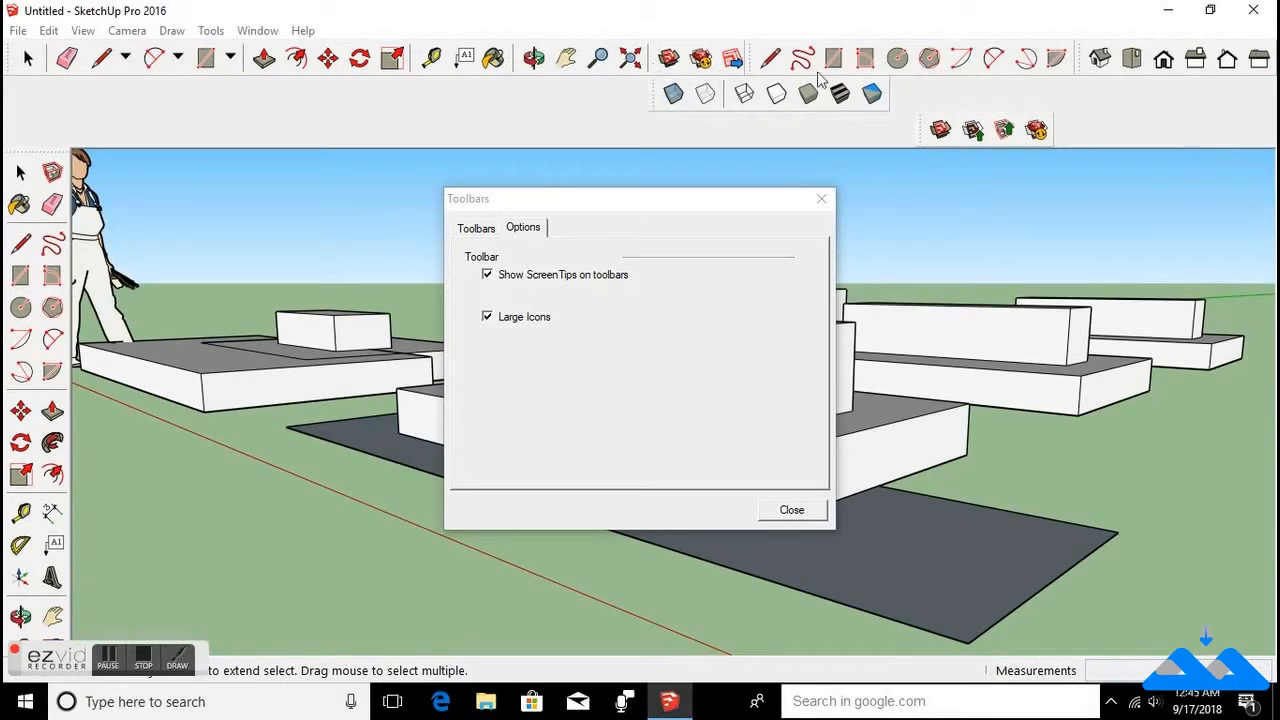
{"action": "left_click_drag", "start_coordinate": [1080, 58], "coordinate": [497, 90]}
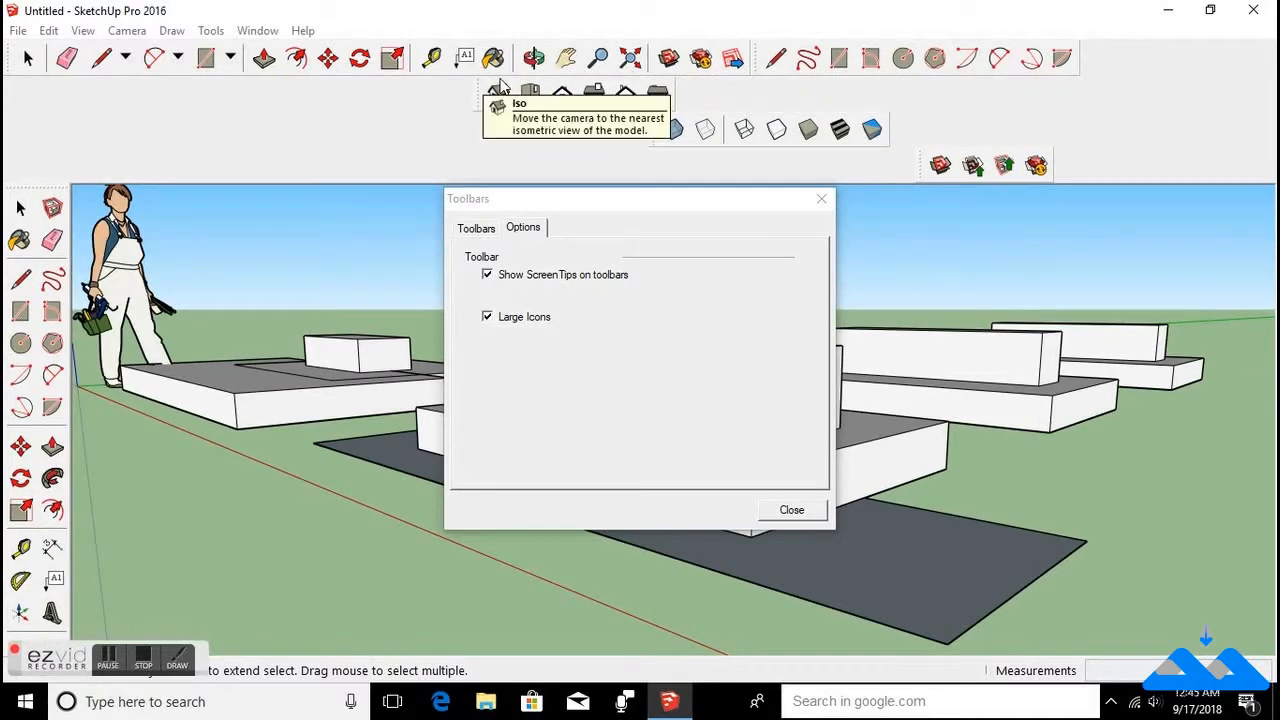
Switch Large Icons off and close the Toolbars dialog.
{"action": "left_click", "coordinate": [488, 317]}
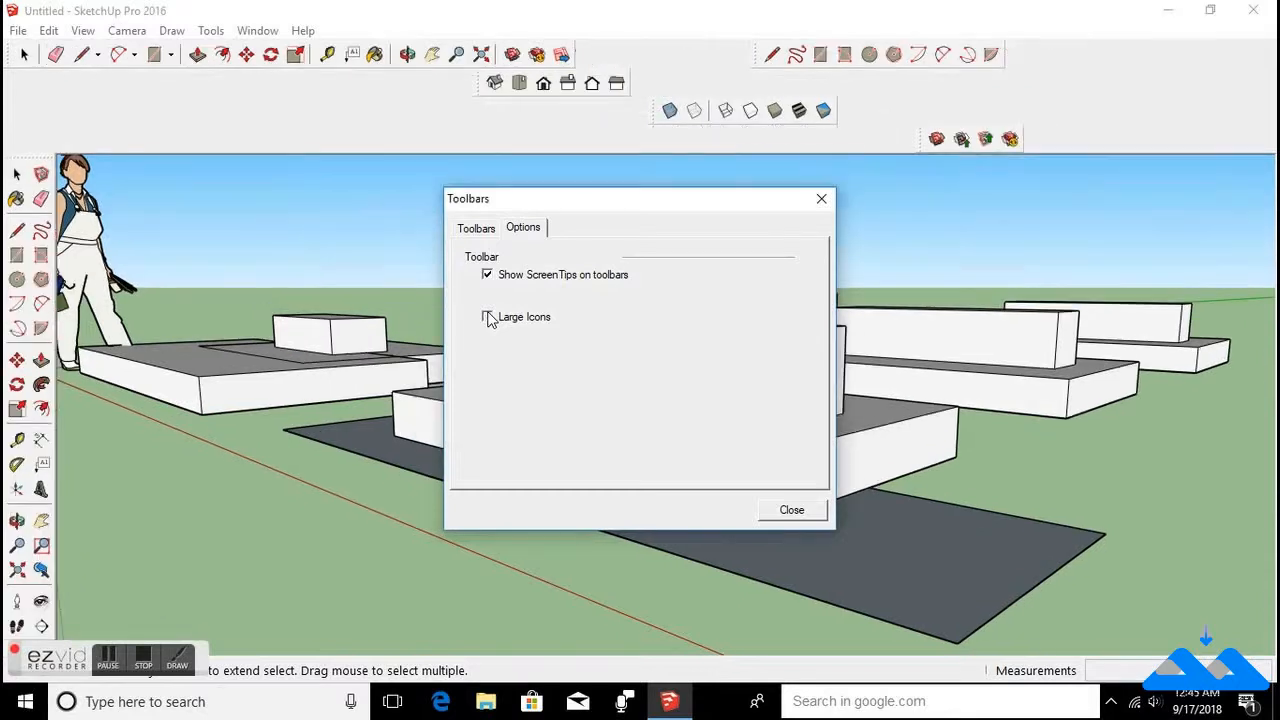
{"action": "left_click", "coordinate": [820, 200]}
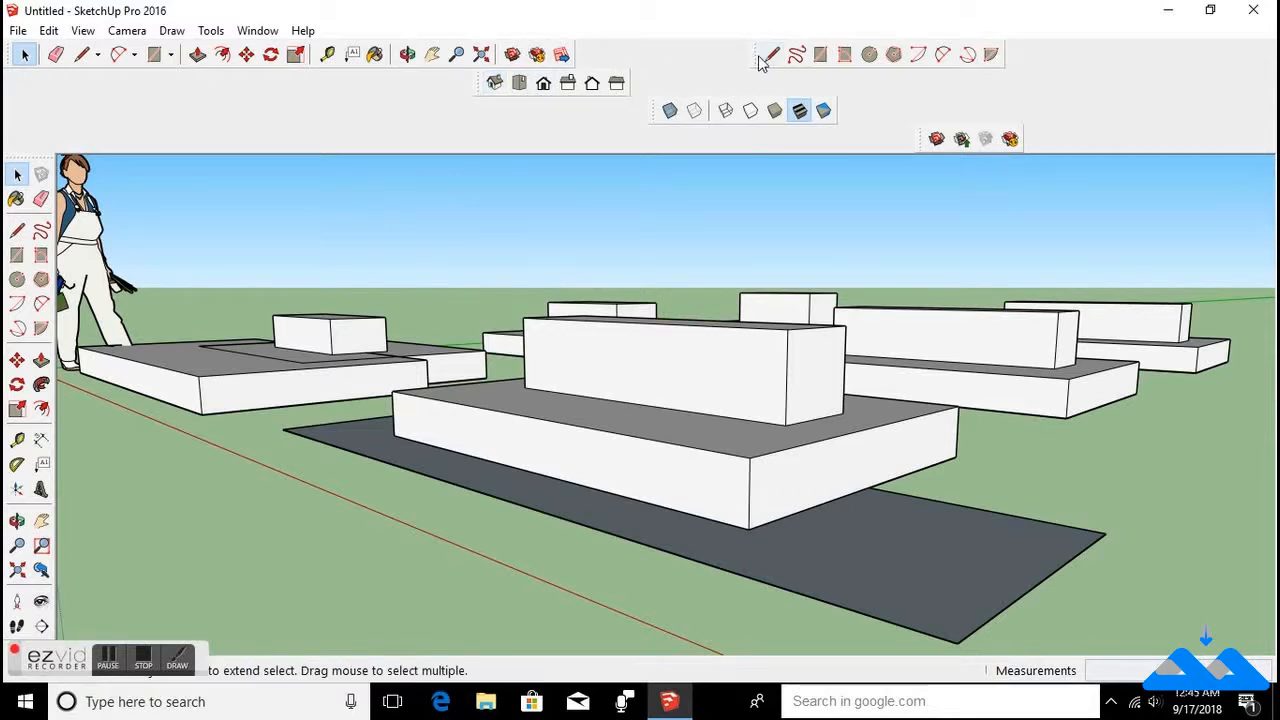
Pull the Drawing toolbar off the top row and close it.
{"action": "mouse_move", "coordinate": [755, 54]}
{"action": "left_mouse_down"}
{"action": "mouse_move", "coordinate": [560, 54]}
{"action": "mouse_move", "coordinate": [588, 54]}
{"action": "mouse_move", "coordinate": [577, 53]}
{"action": "mouse_move", "coordinate": [573, 265]}
{"action": "left_mouse_up"}
{"action": "left_click", "coordinate": [557, 284]}
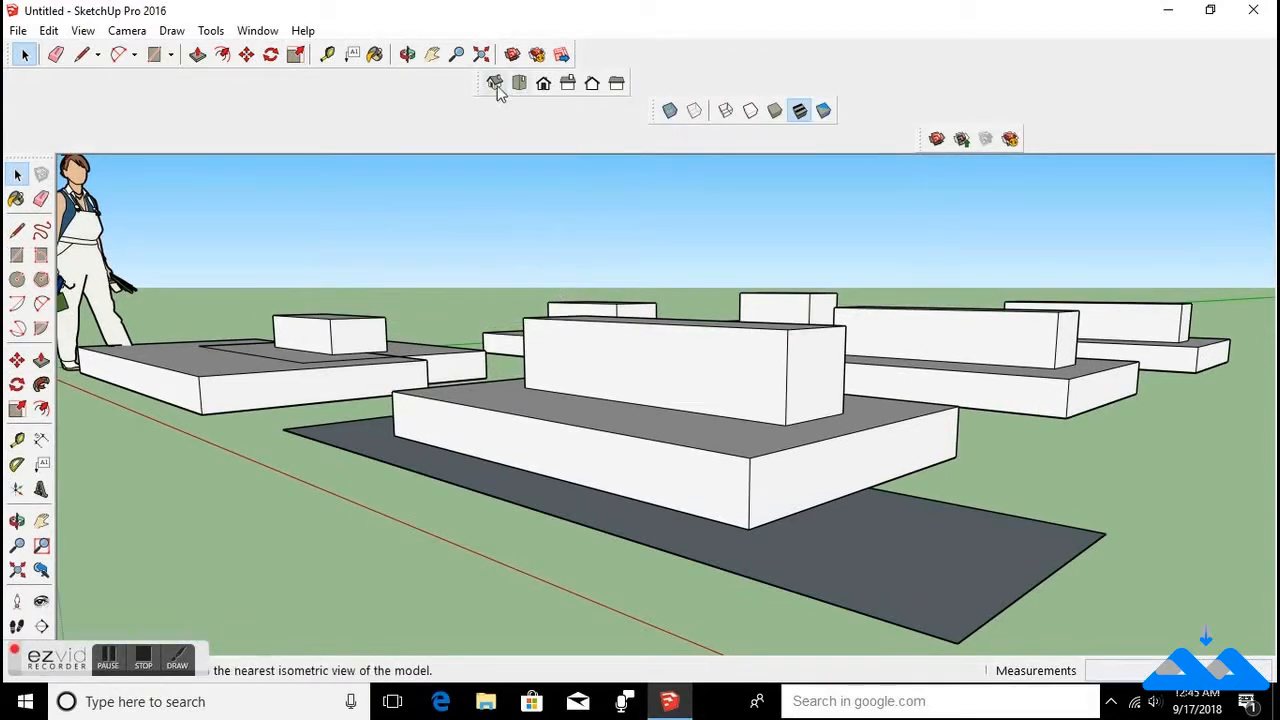
Dock the floating Views and Styles toolbars back into the top toolbar row.
{"action": "mouse_move", "coordinate": [482, 82]}
{"action": "left_mouse_down"}
{"action": "mouse_move", "coordinate": [610, 42]}
{"action": "mouse_move", "coordinate": [575, 48]}
{"action": "mouse_move", "coordinate": [577, 70]}
{"action": "mouse_move", "coordinate": [646, 86]}
{"action": "mouse_move", "coordinate": [745, 52]}
{"action": "left_mouse_up"}
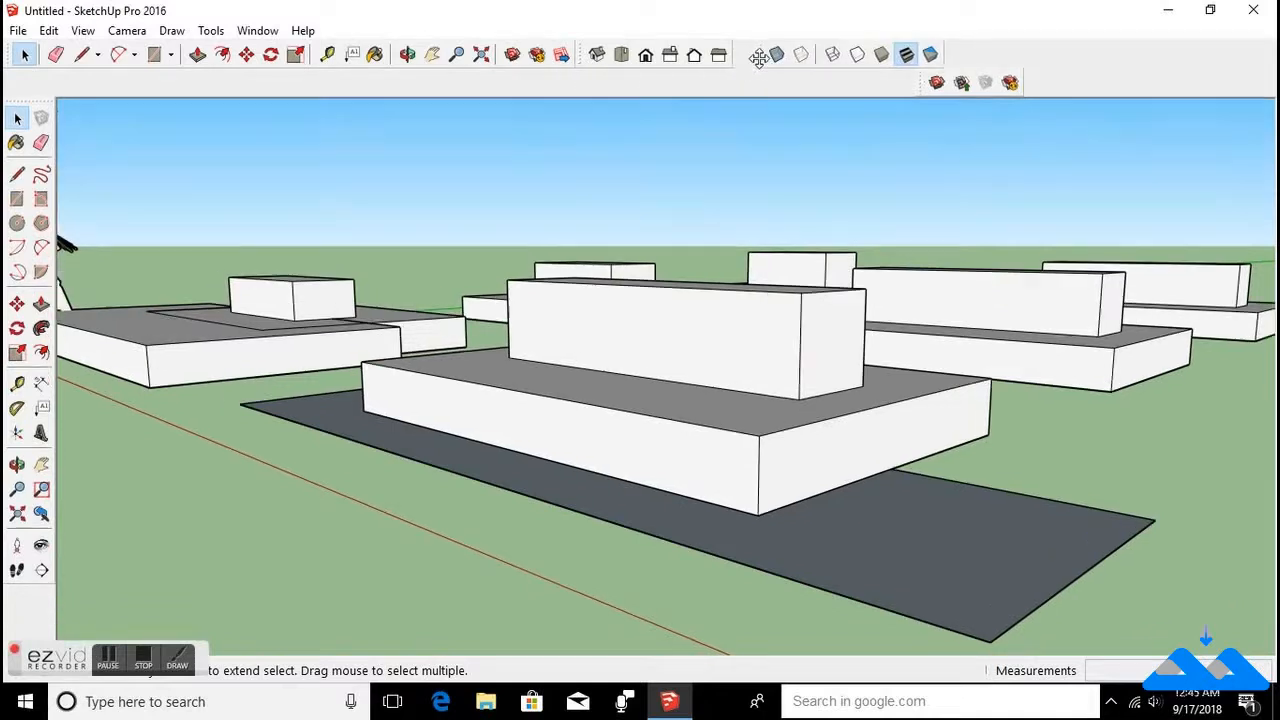
{"action": "left_click_drag", "start_coordinate": [916, 73], "coordinate": [926, 52]}
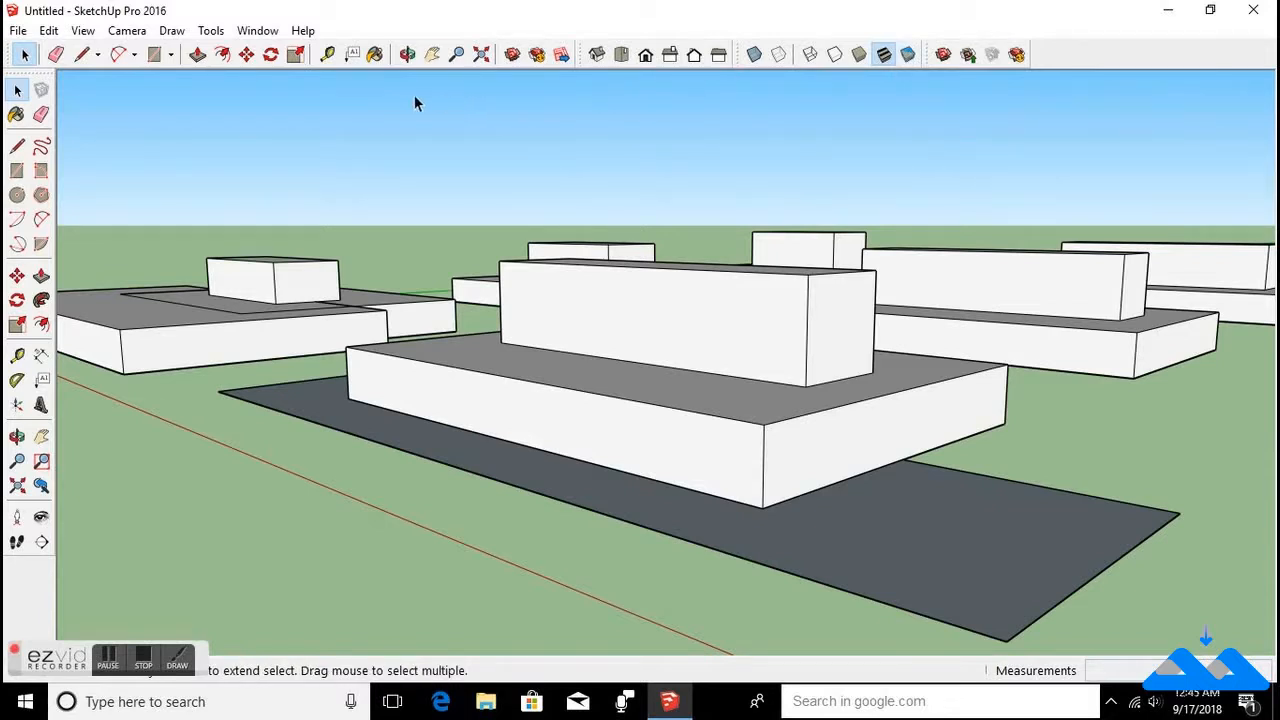
Select the central stepped building component and hide it.
{"action": "left_click", "coordinate": [80, 32]}
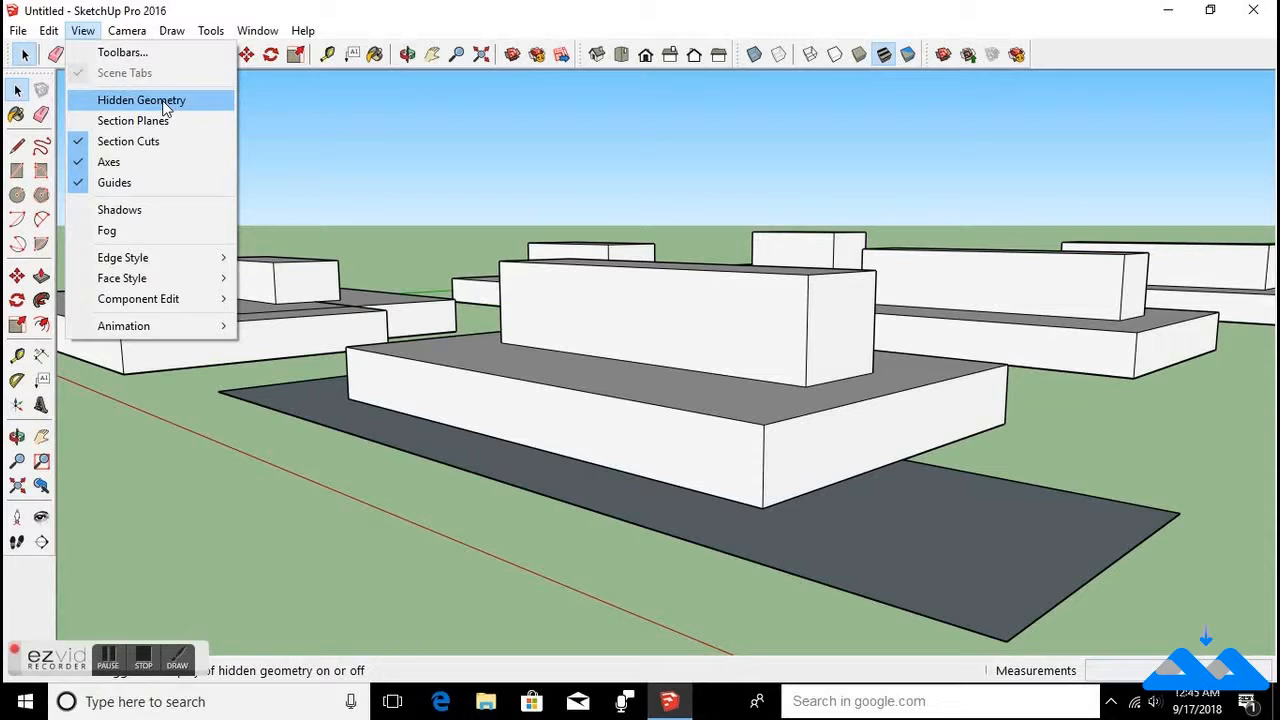
{"action": "left_click", "coordinate": [726, 430]}
{"action": "left_click", "coordinate": [715, 313]}
{"action": "right_click", "coordinate": [715, 306]}
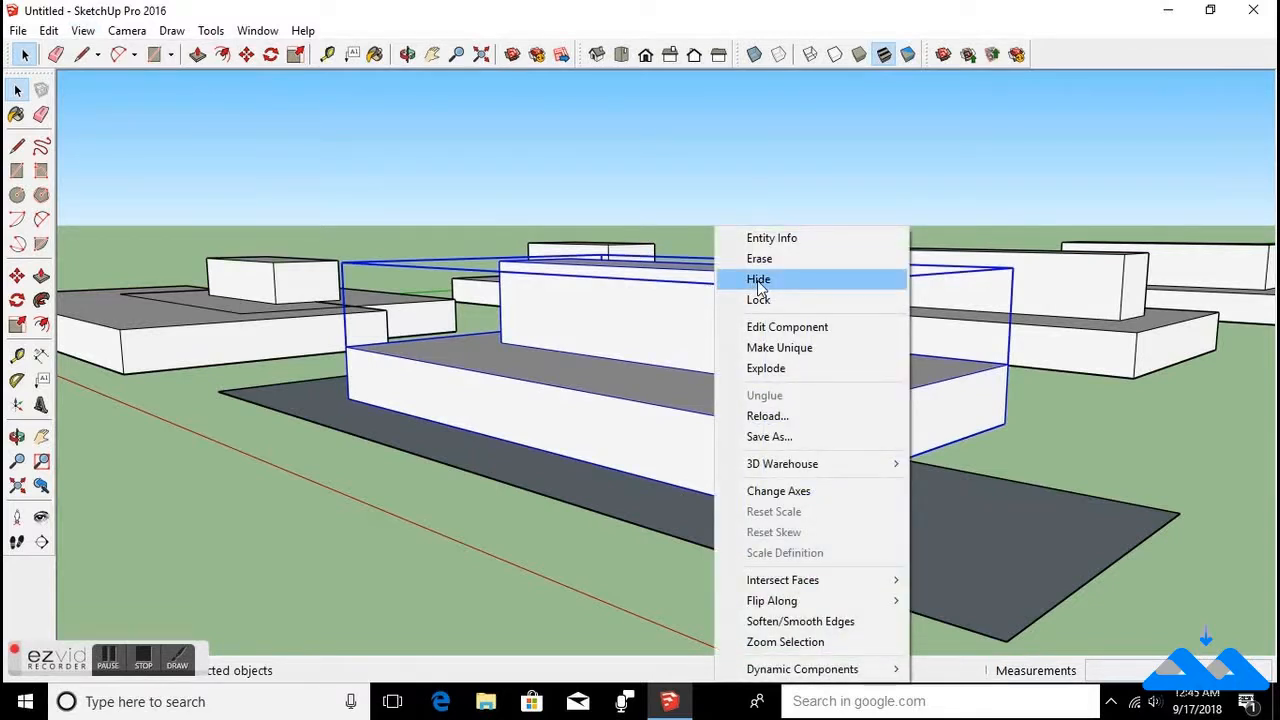
{"action": "left_click", "coordinate": [759, 285]}
Turn on the display of hidden geometry.
{"action": "middle_click_drag", "start_coordinate": [709, 443], "coordinate": [755, 535]}
{"action": "scroll", "coordinate": [755, 535], "scroll_direction": "up", "scroll_amount": 3}
{"action": "scroll", "coordinate": [802, 445], "scroll_direction": "down", "scroll_amount": 4}
{"action": "key", "text": "space"}
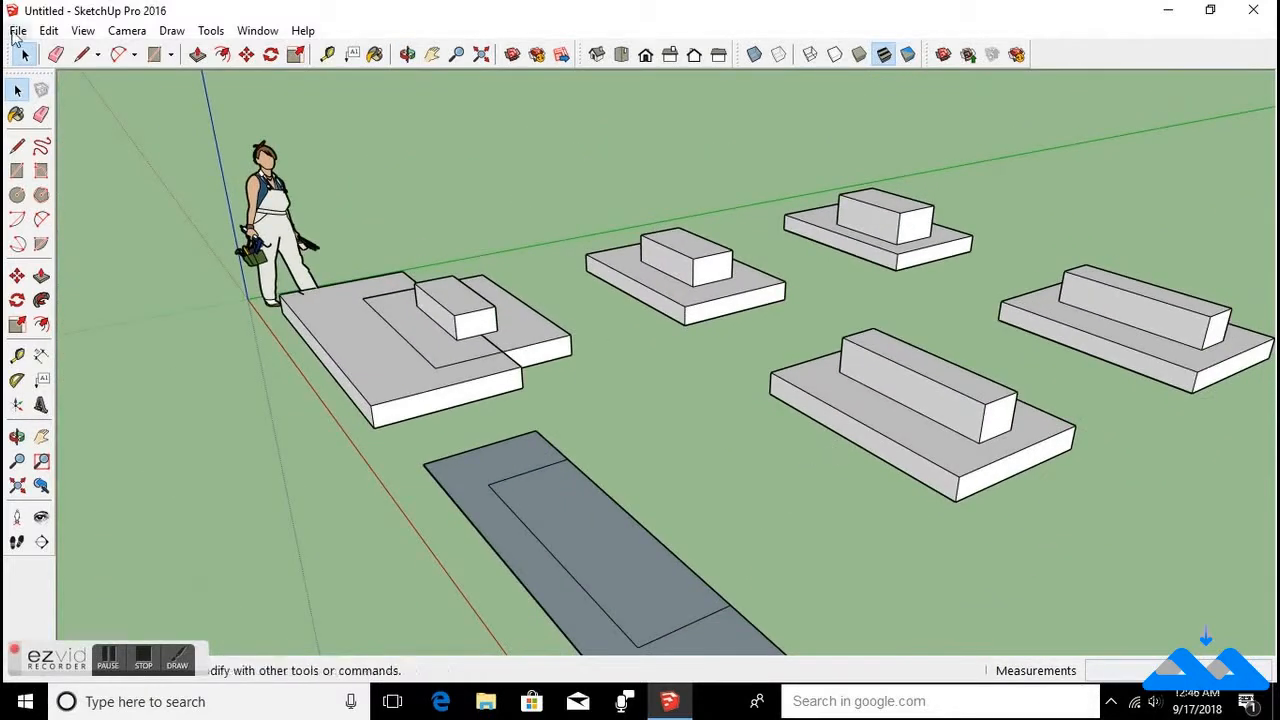
{"action": "left_click", "coordinate": [81, 33]}
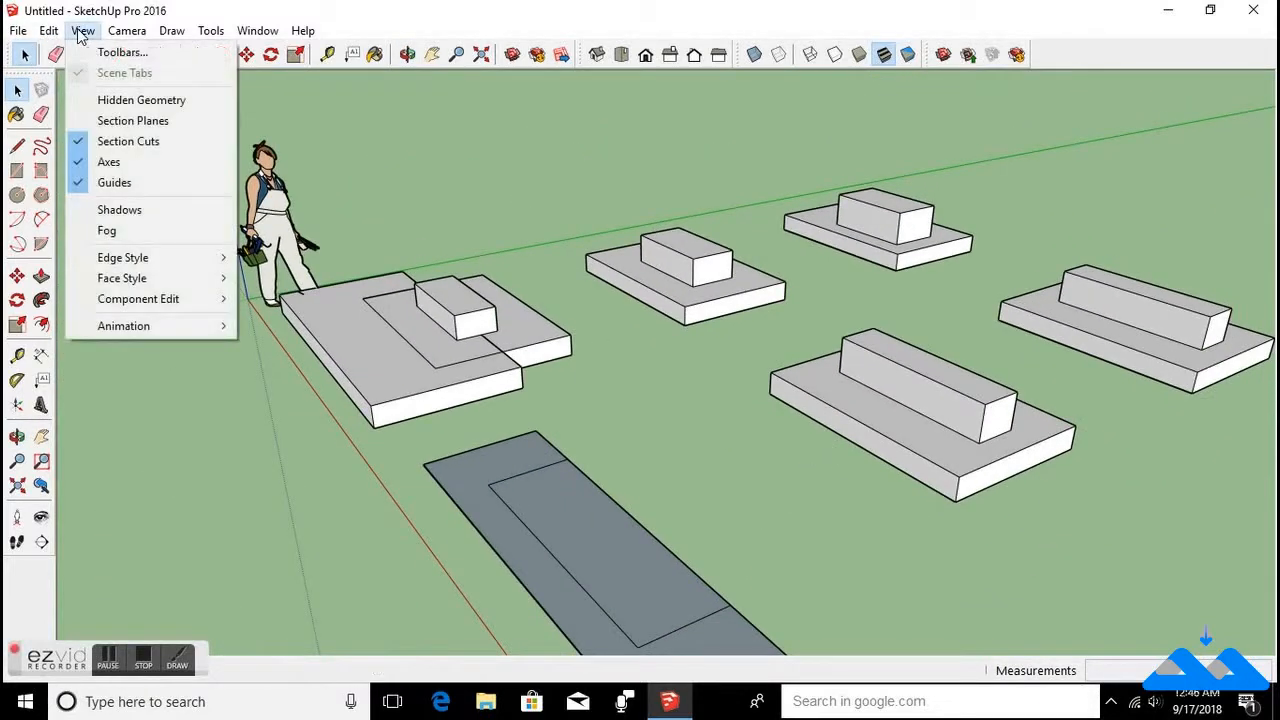
{"action": "left_click", "coordinate": [87, 100]}
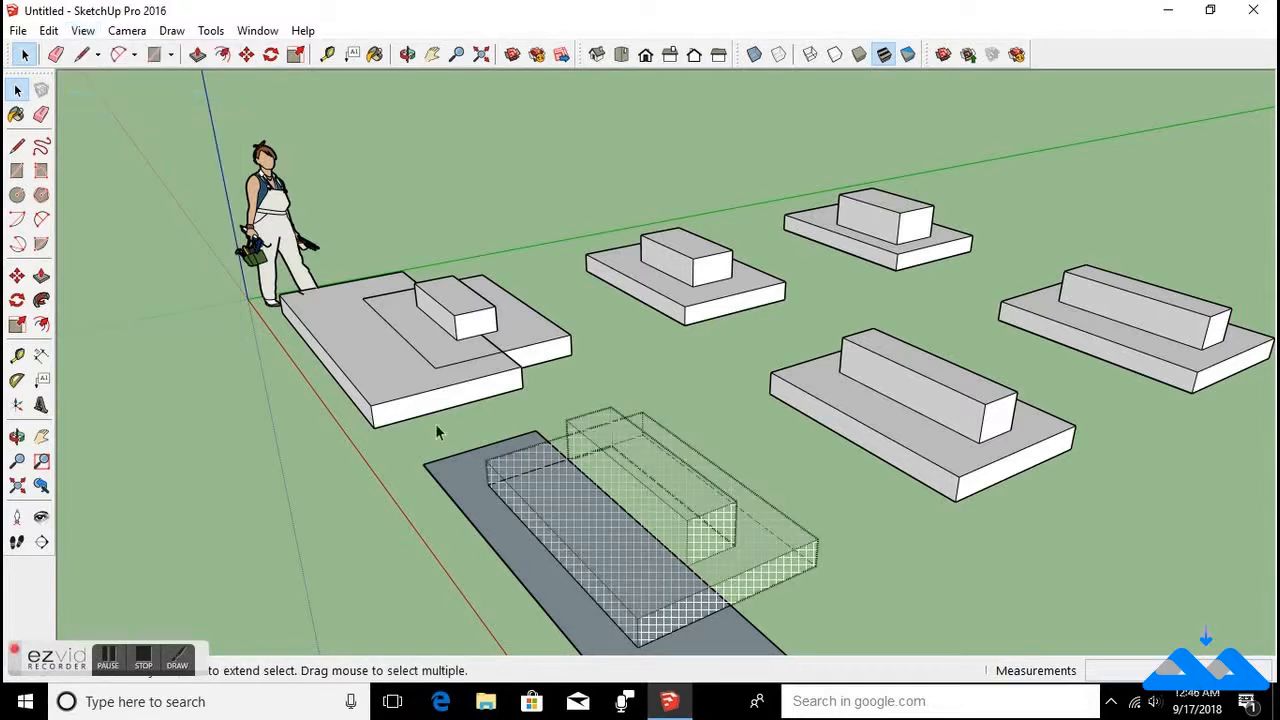
Select the hidden building component and unhide it.
{"action": "scroll", "coordinate": [737, 551], "scroll_direction": "up", "scroll_amount": 3}
{"action": "scroll", "coordinate": [573, 568], "scroll_direction": "down", "scroll_amount": 2}
{"action": "scroll", "coordinate": [541, 535], "scroll_direction": "up", "scroll_amount": 3}
{"action": "middle_click_drag", "start_coordinate": [541, 535], "coordinate": [846, 328]}
{"action": "left_click", "coordinate": [785, 321]}
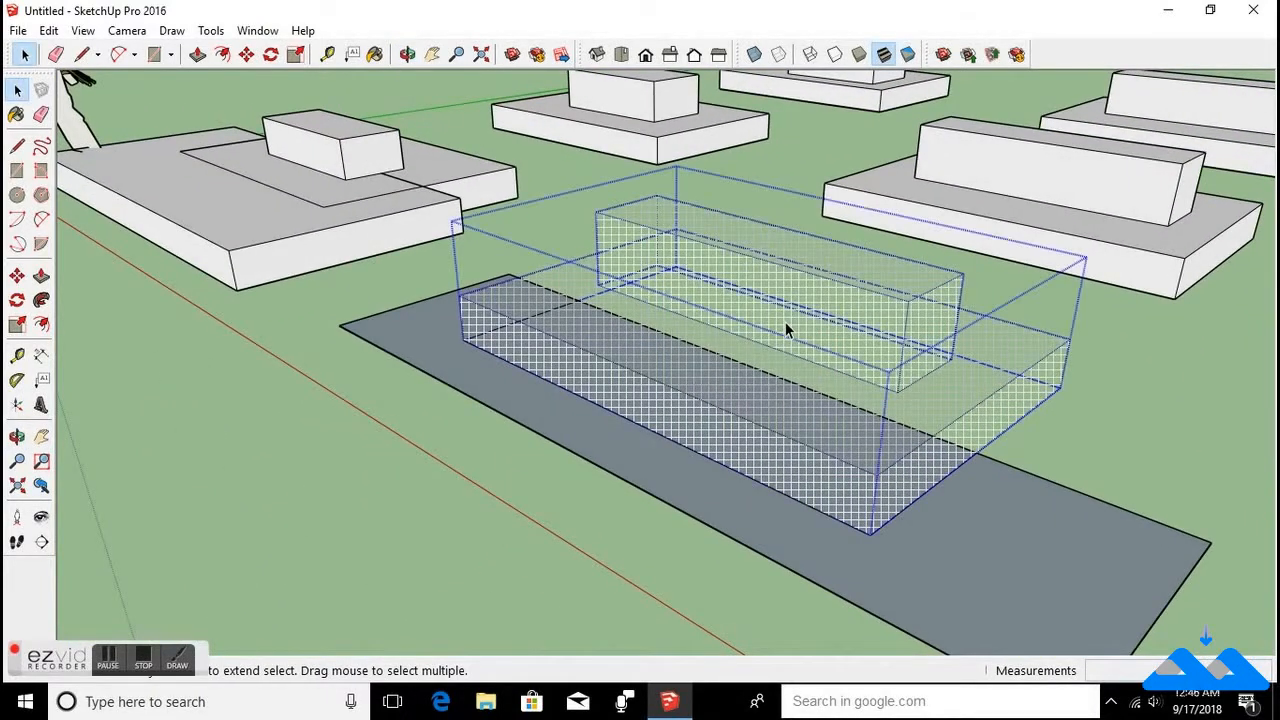
{"action": "right_click", "coordinate": [713, 284]}
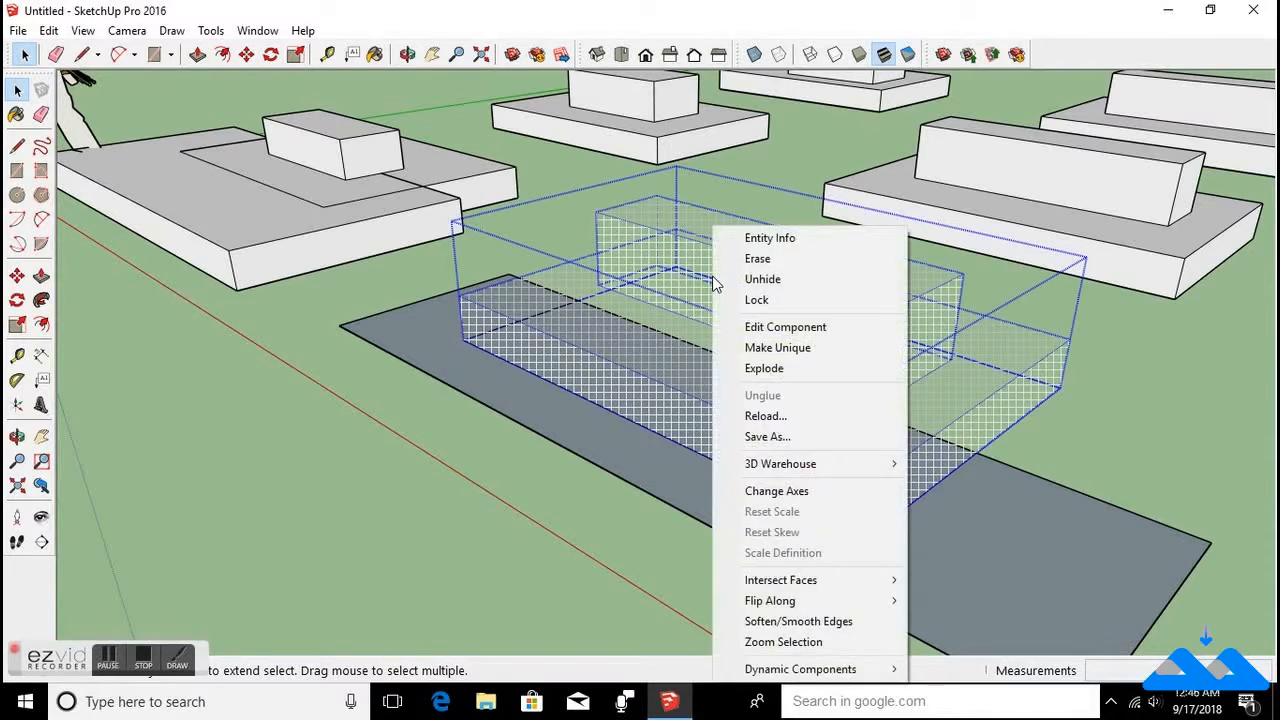
{"action": "left_click", "coordinate": [763, 281]}
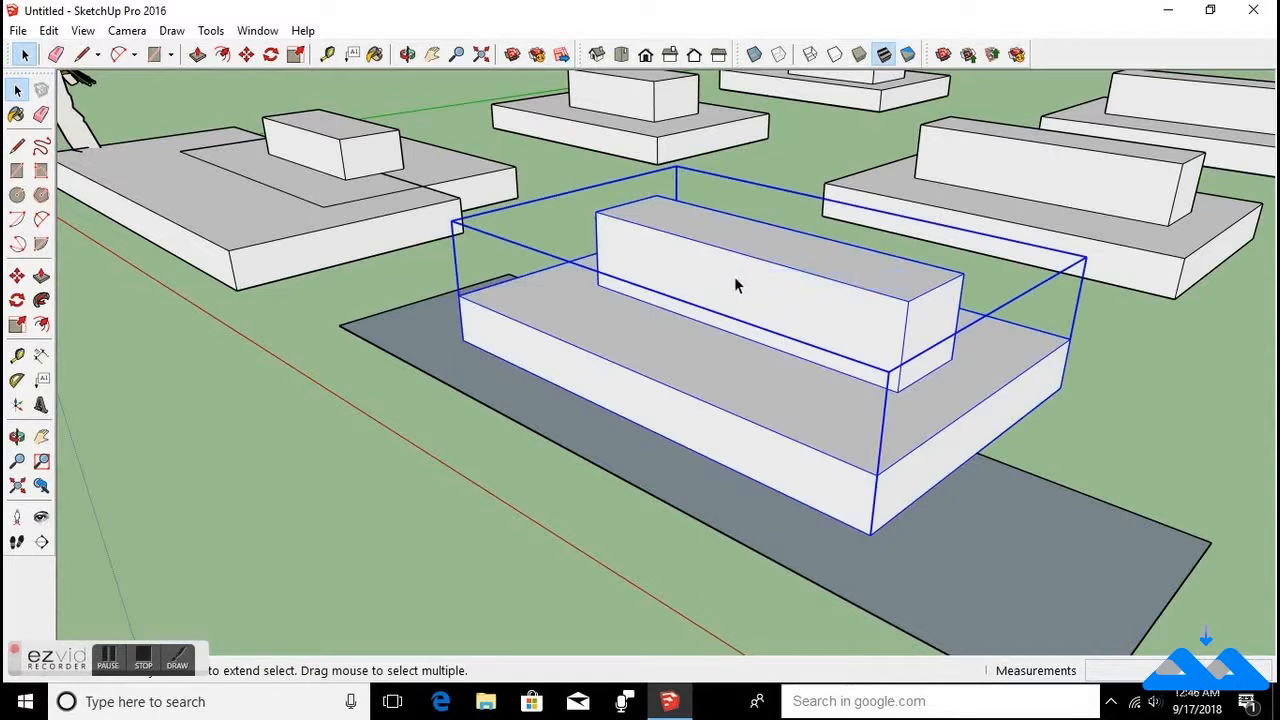
Turn on the display of section planes.
{"action": "left_click", "coordinate": [82, 31]}
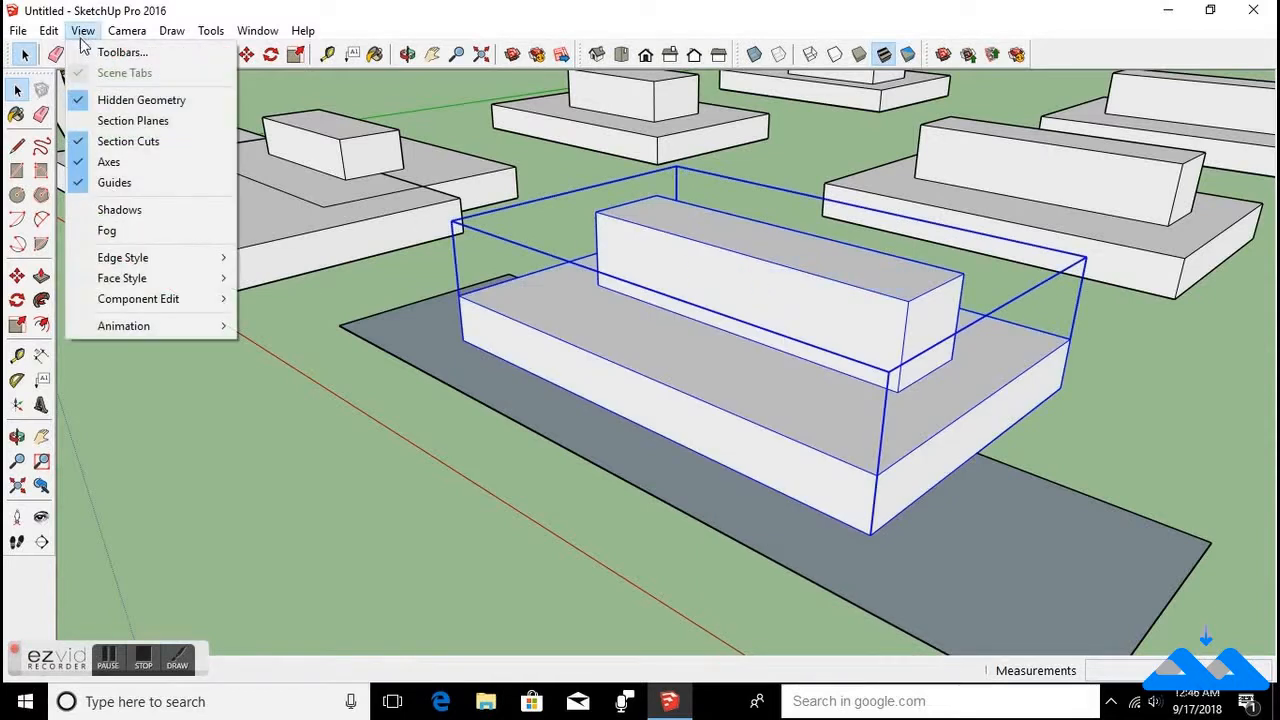
{"action": "left_click", "coordinate": [84, 121]}
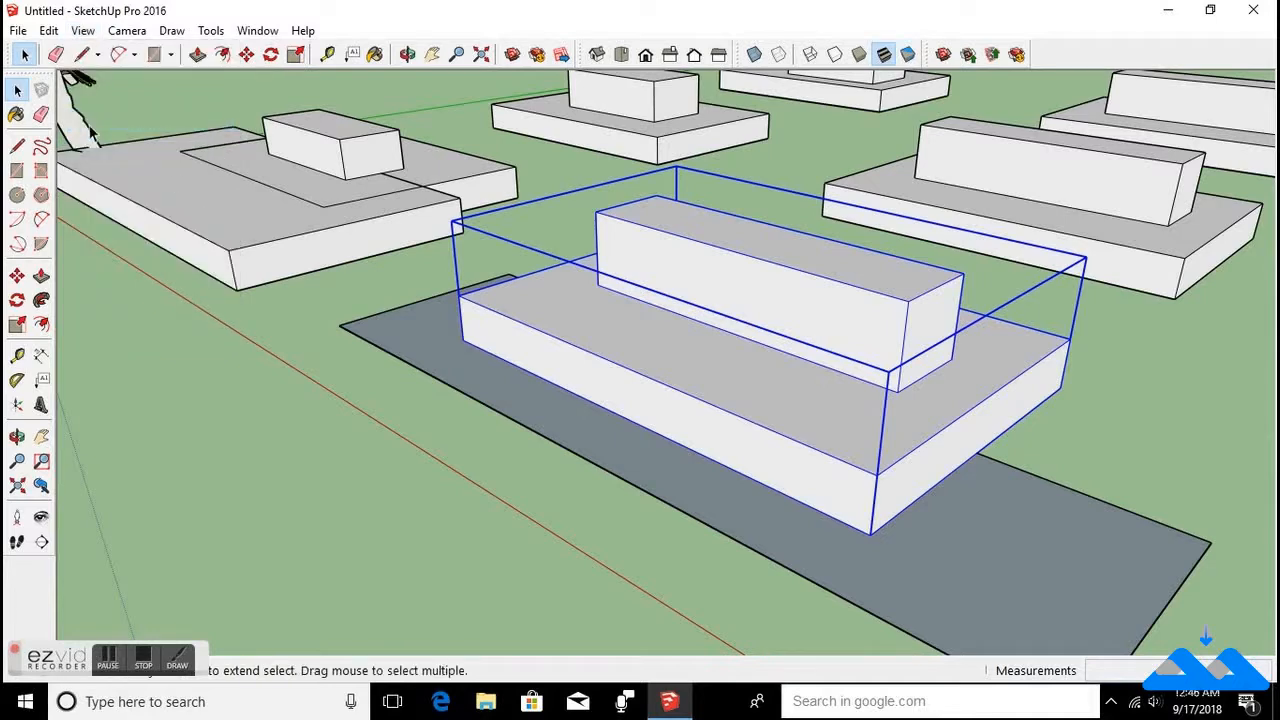
Turn off the display of section cuts.
{"action": "middle_click_drag", "start_coordinate": [1017, 394], "coordinate": [1040, 446]}
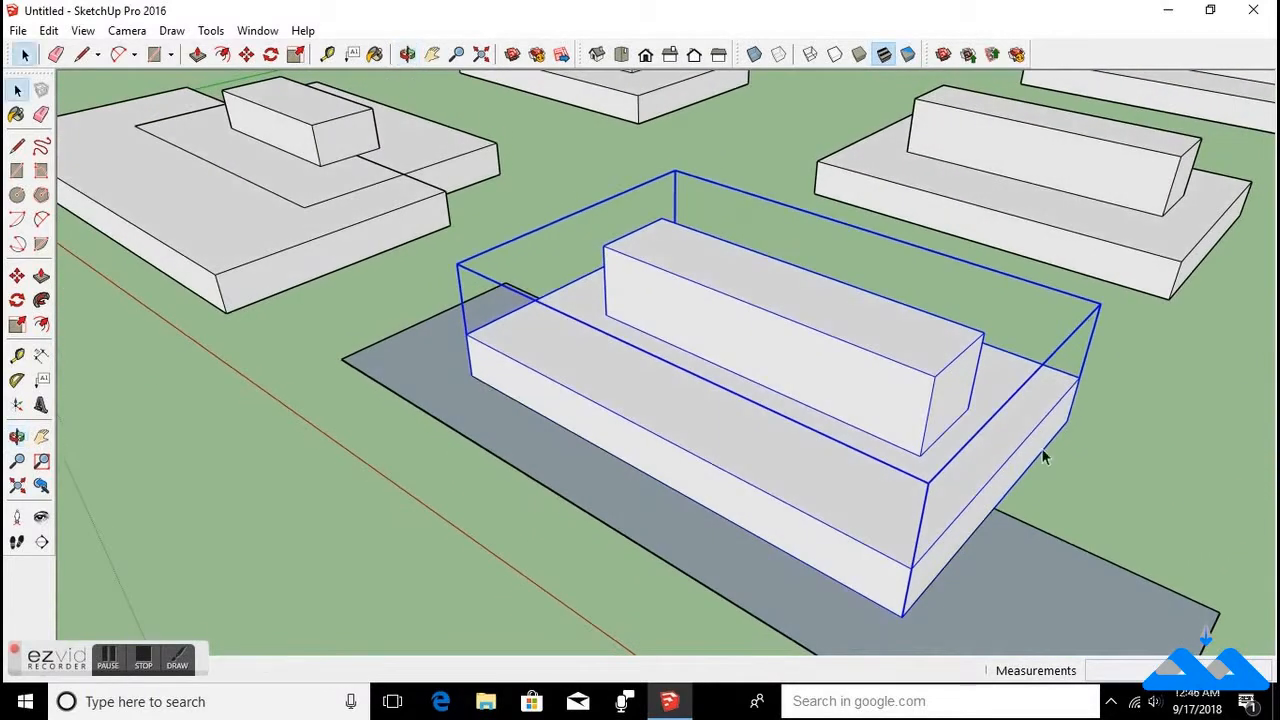
{"action": "left_click", "coordinate": [83, 31]}
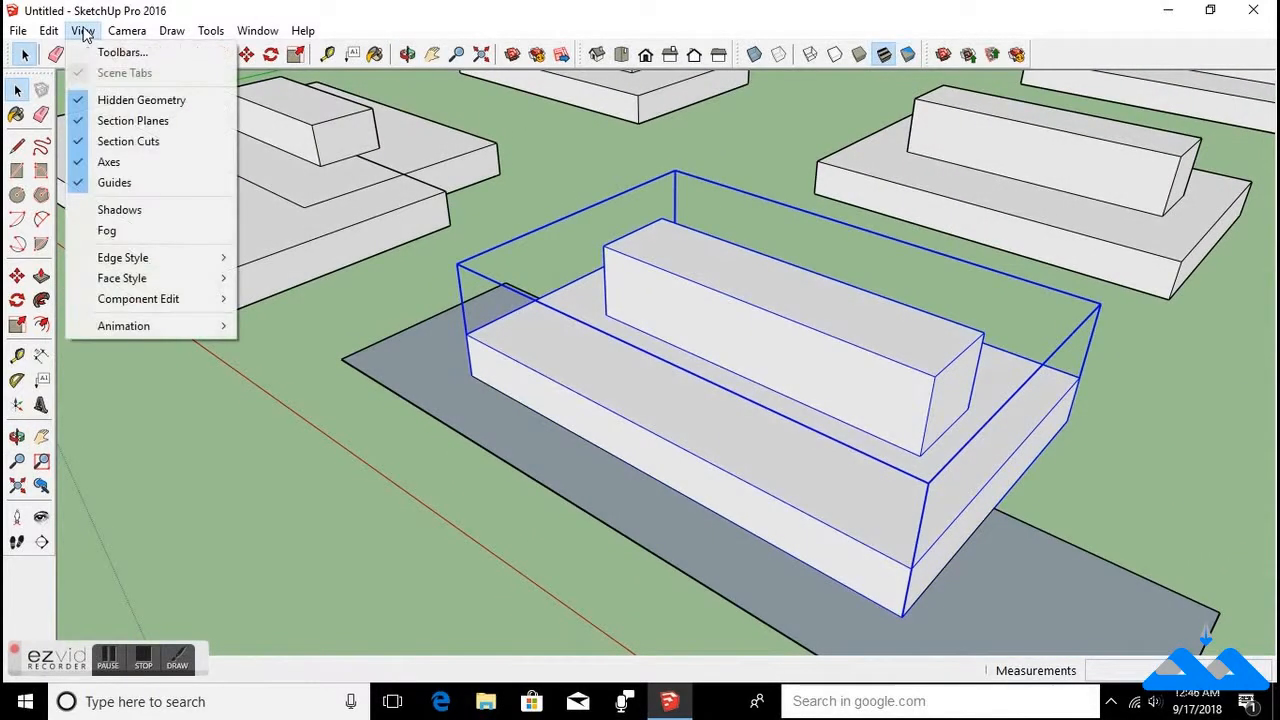
{"action": "left_click", "coordinate": [83, 145]}
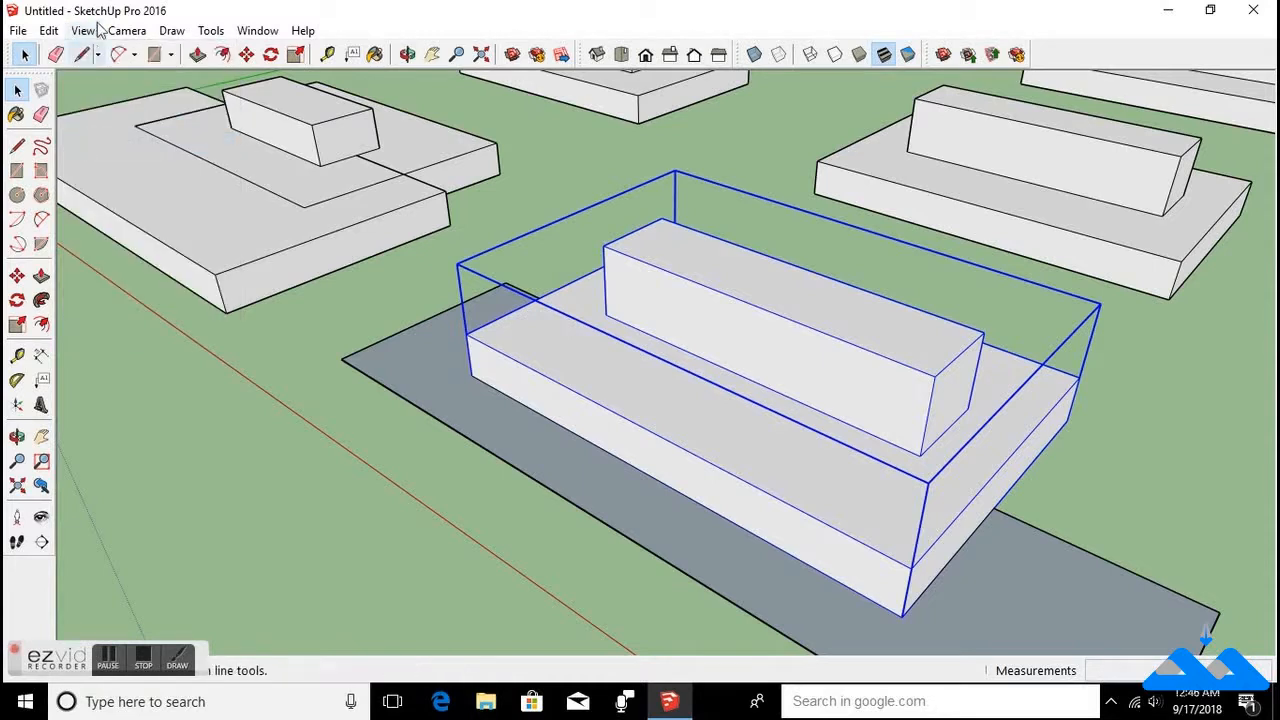
Turn the display of section cuts back on.
{"action": "left_click", "coordinate": [83, 31]}
{"action": "left_click", "coordinate": [88, 143]}
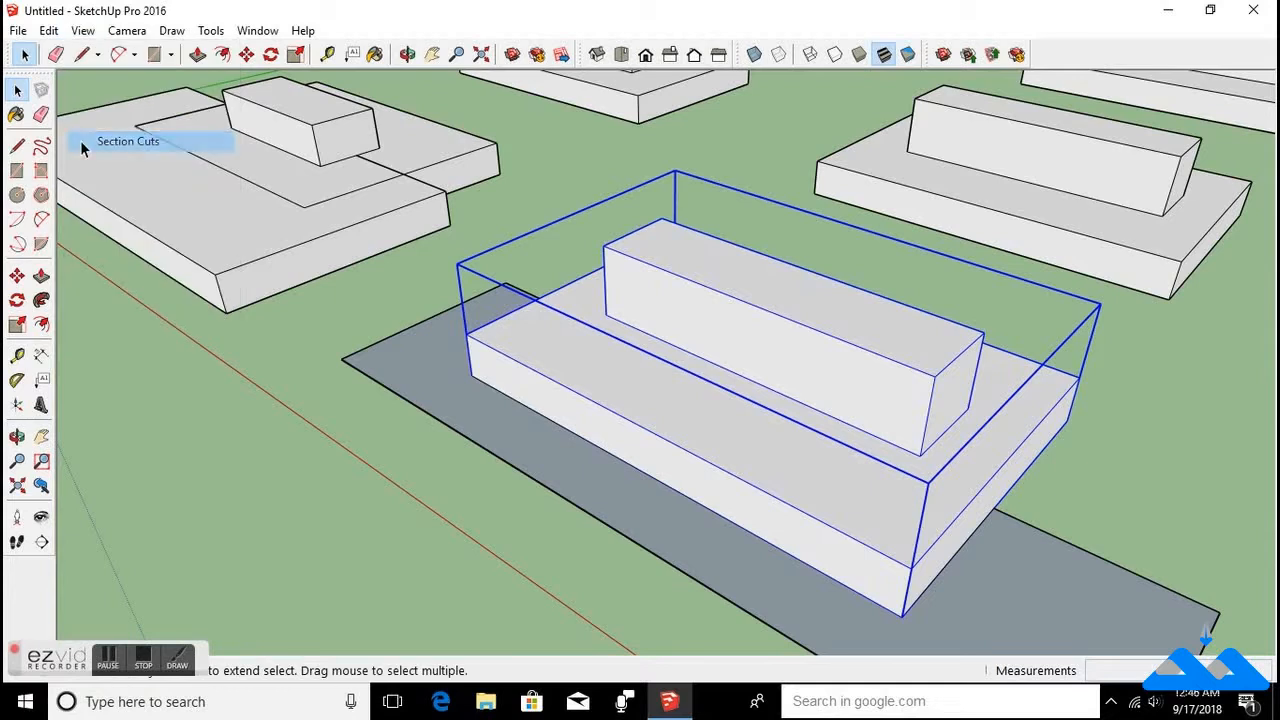
Enable the Section toolbar in the toolbar settings and dock it at the end of the top toolbar row.
{"action": "left_click", "coordinate": [83, 31]}
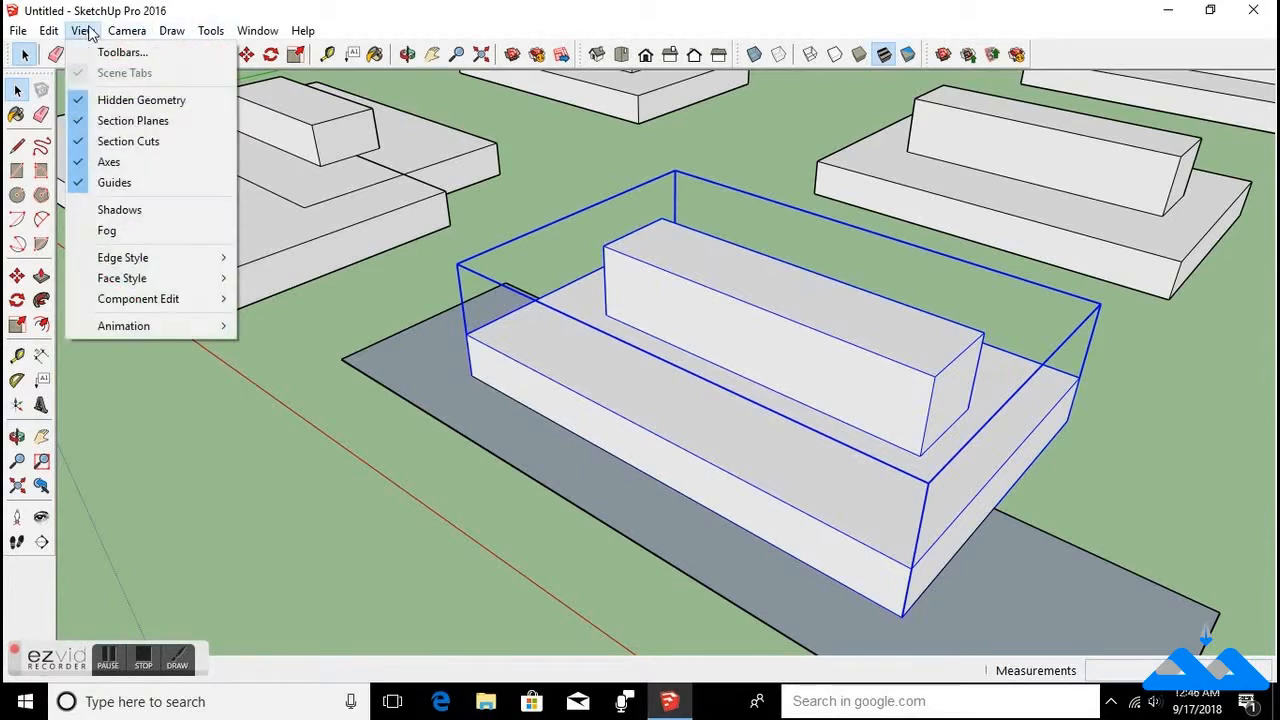
{"action": "left_click", "coordinate": [125, 55]}
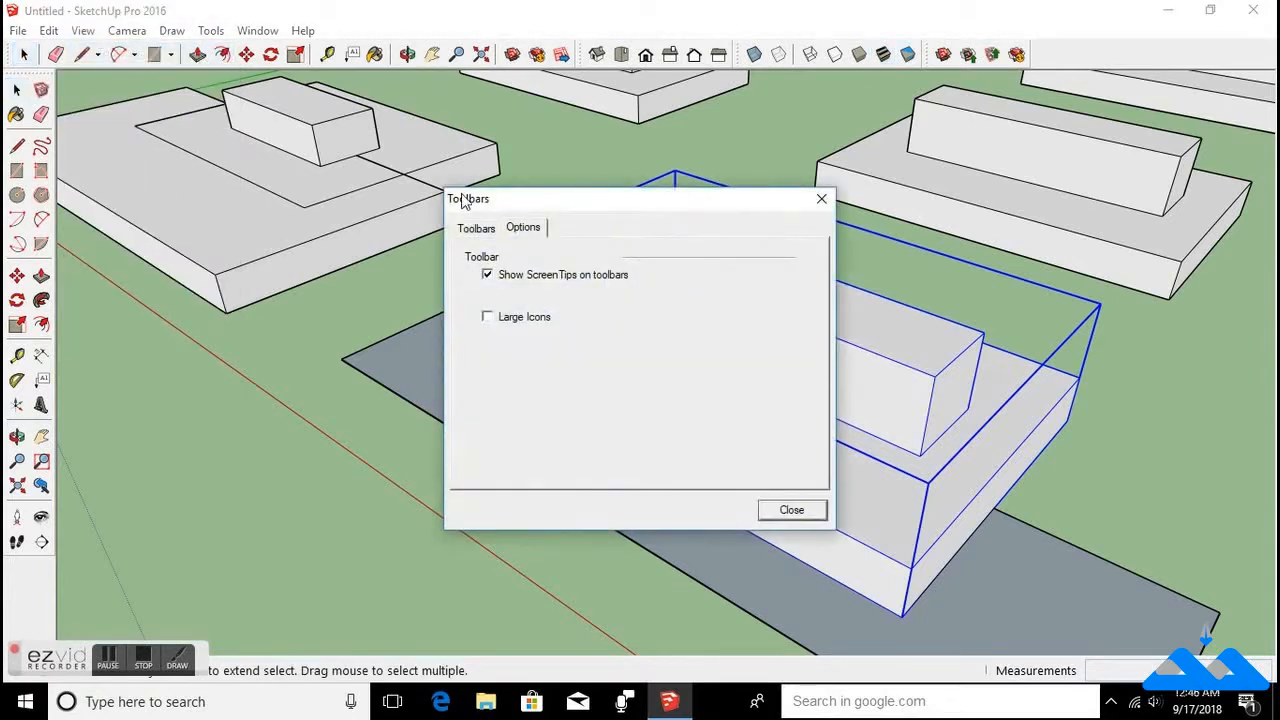
{"action": "left_click", "coordinate": [486, 228]}
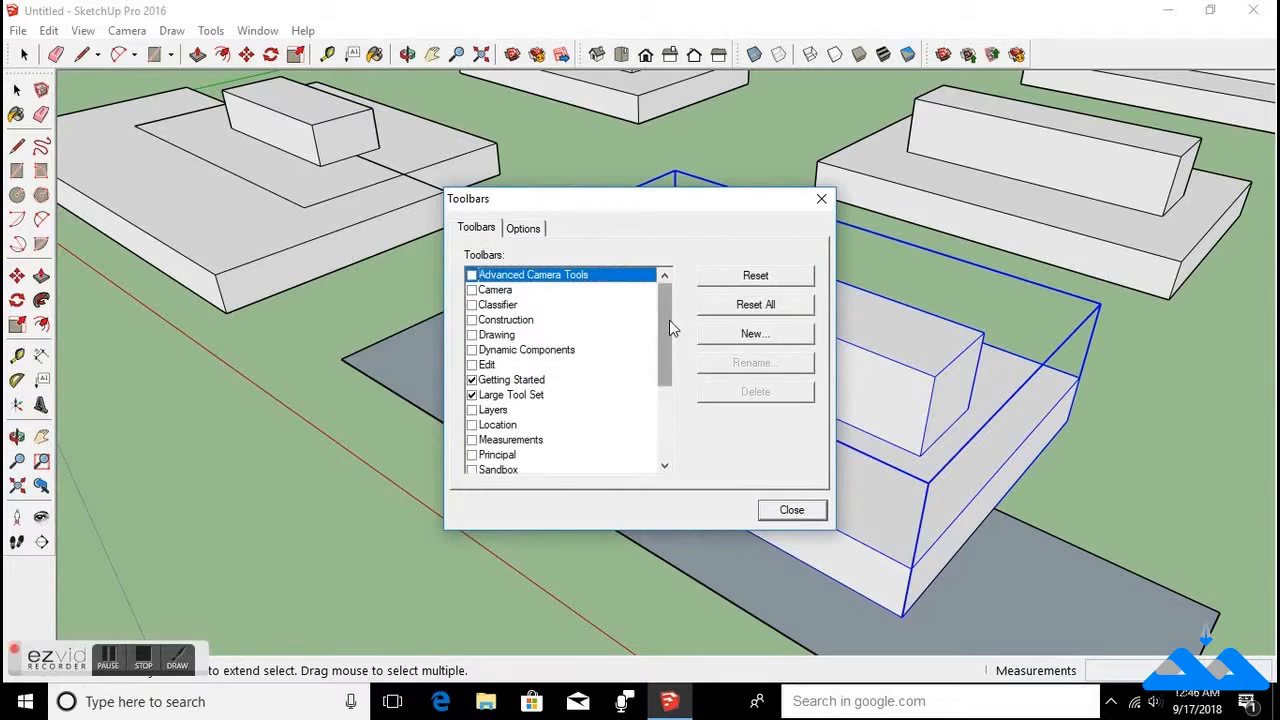
{"action": "left_click_drag", "start_coordinate": [670, 321], "coordinate": [670, 402]}
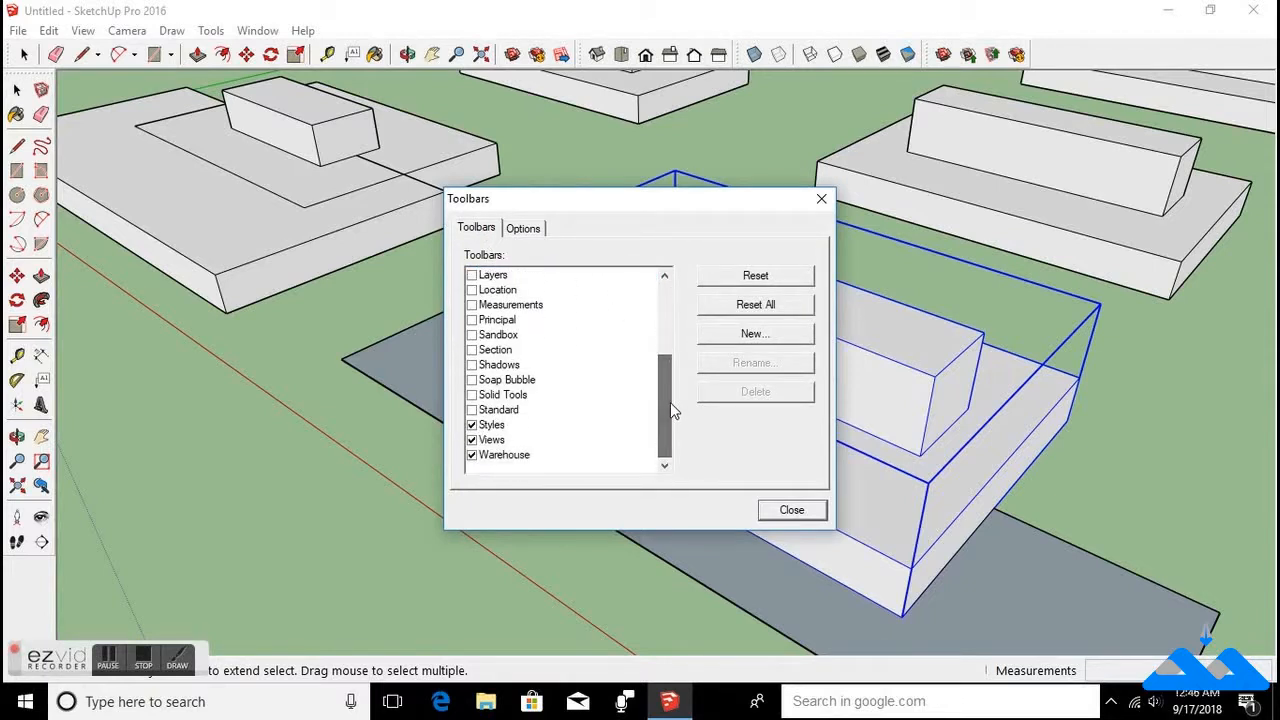
{"action": "left_click", "coordinate": [472, 350]}
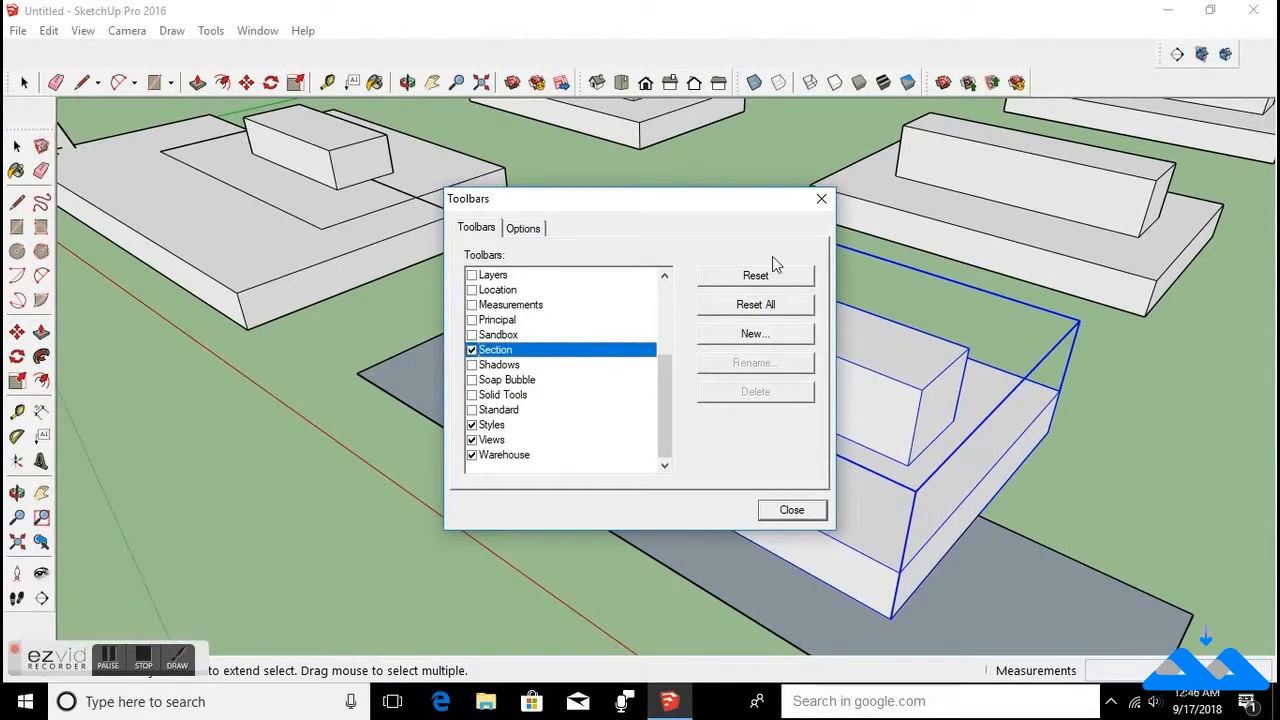
{"action": "left_click", "coordinate": [819, 201]}
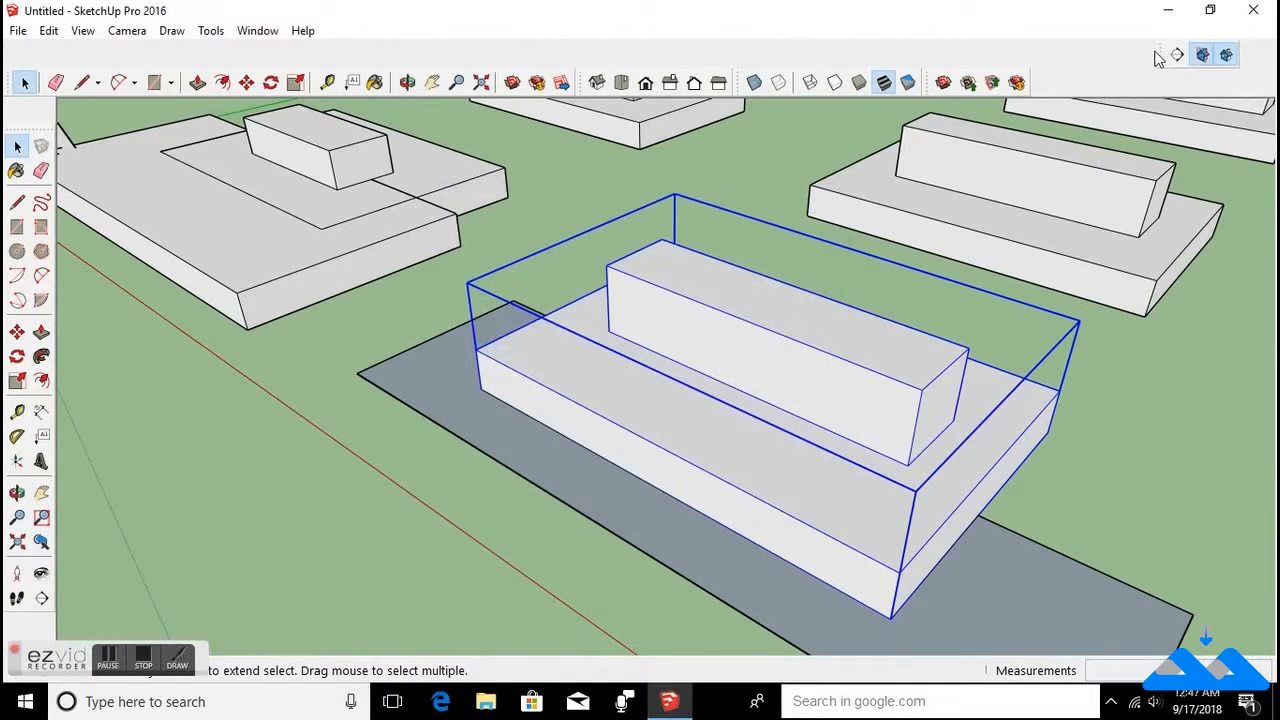
{"action": "left_click_drag", "start_coordinate": [1160, 54], "coordinate": [1037, 70]}
{"action": "left_click_drag", "start_coordinate": [1029, 93], "coordinate": [990, 92]}
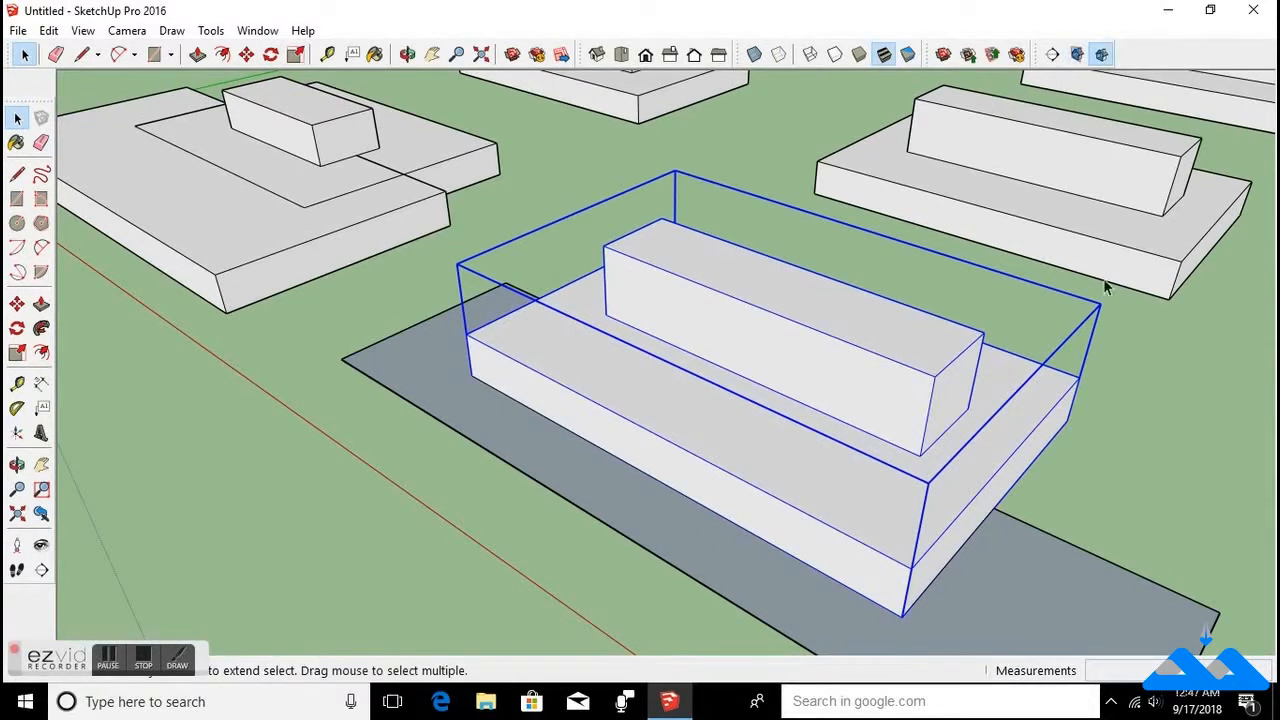
Place a vertical section plane through the buildings with the Section Plane tool.
{"action": "scroll", "coordinate": [989, 355], "scroll_direction": "down", "scroll_amount": 3}
{"action": "left_click", "coordinate": [1052, 54]}
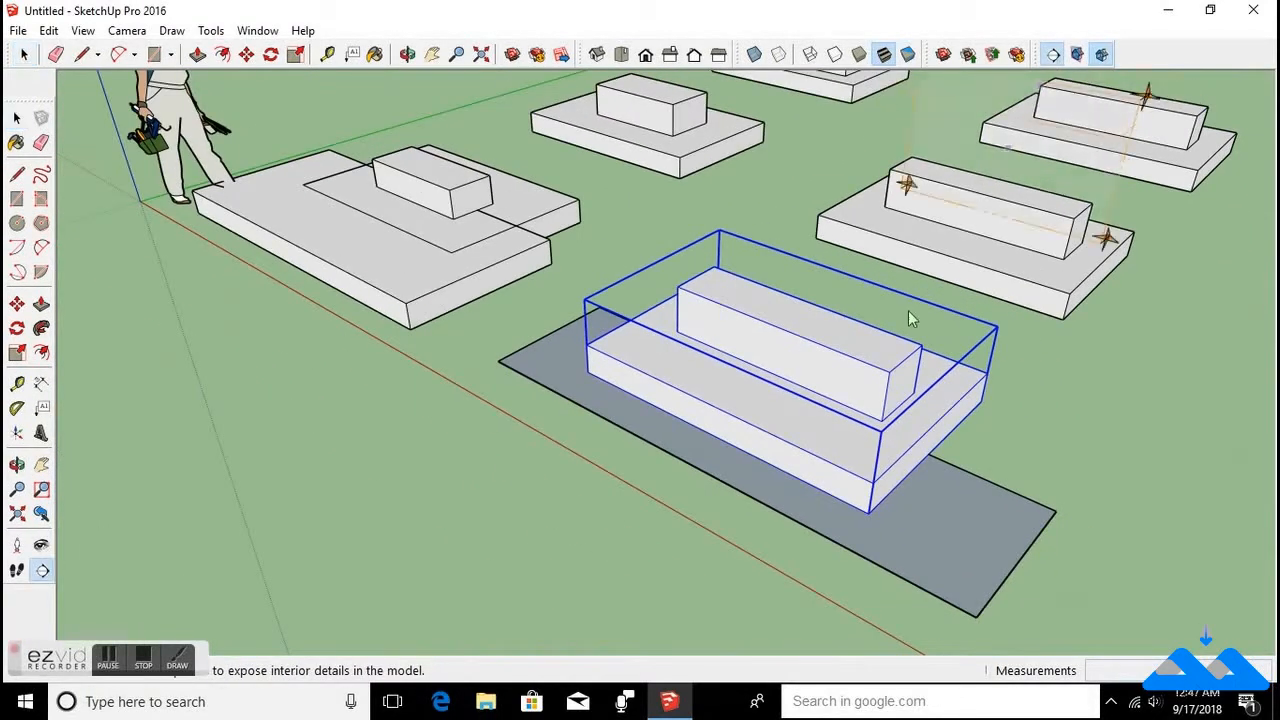
{"action": "left_click", "coordinate": [948, 432]}
{"action": "scroll", "coordinate": [810, 403], "scroll_direction": "down", "scroll_amount": 3}
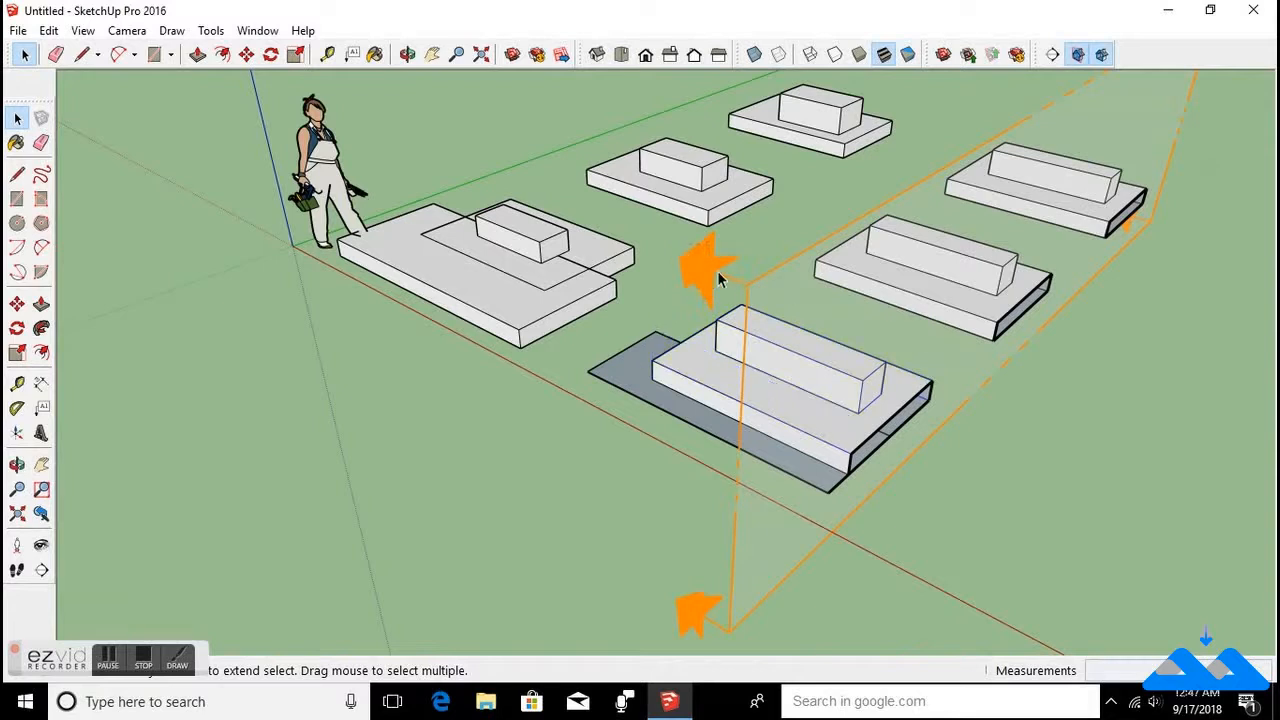
Move the section plane so it cuts through the central building.
{"action": "left_click", "coordinate": [751, 296]}
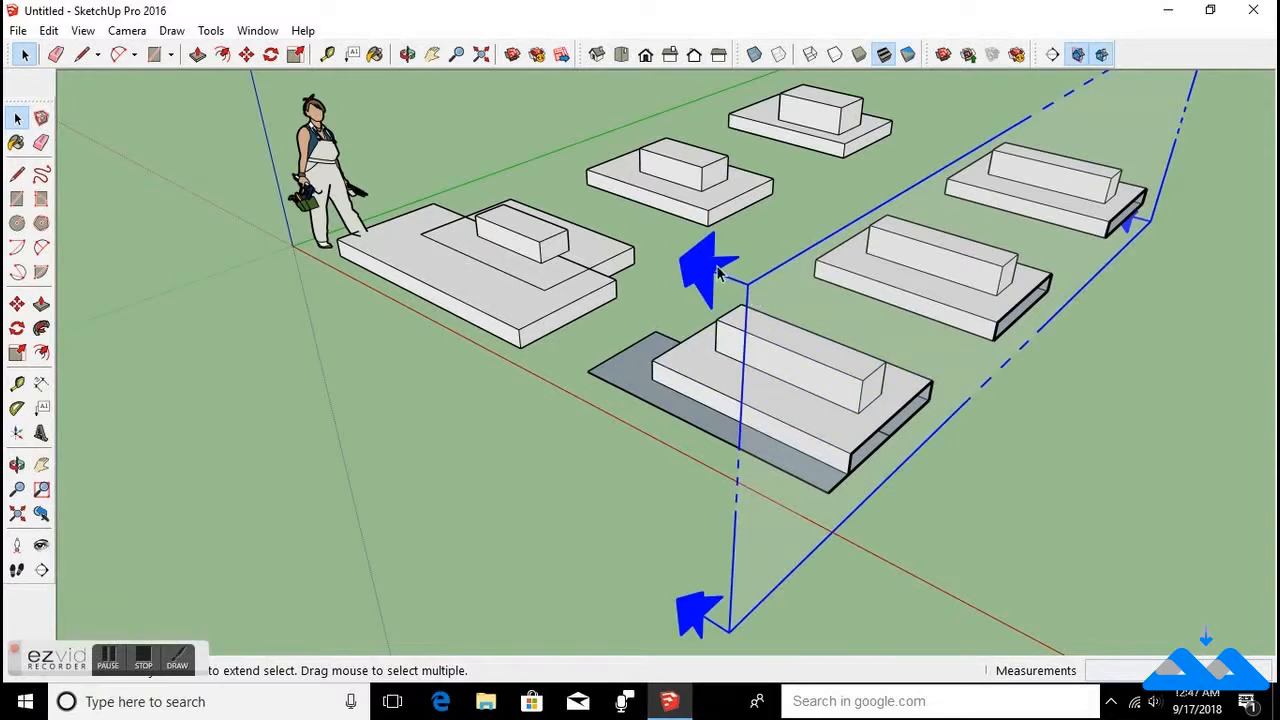
{"action": "key", "text": "m"}
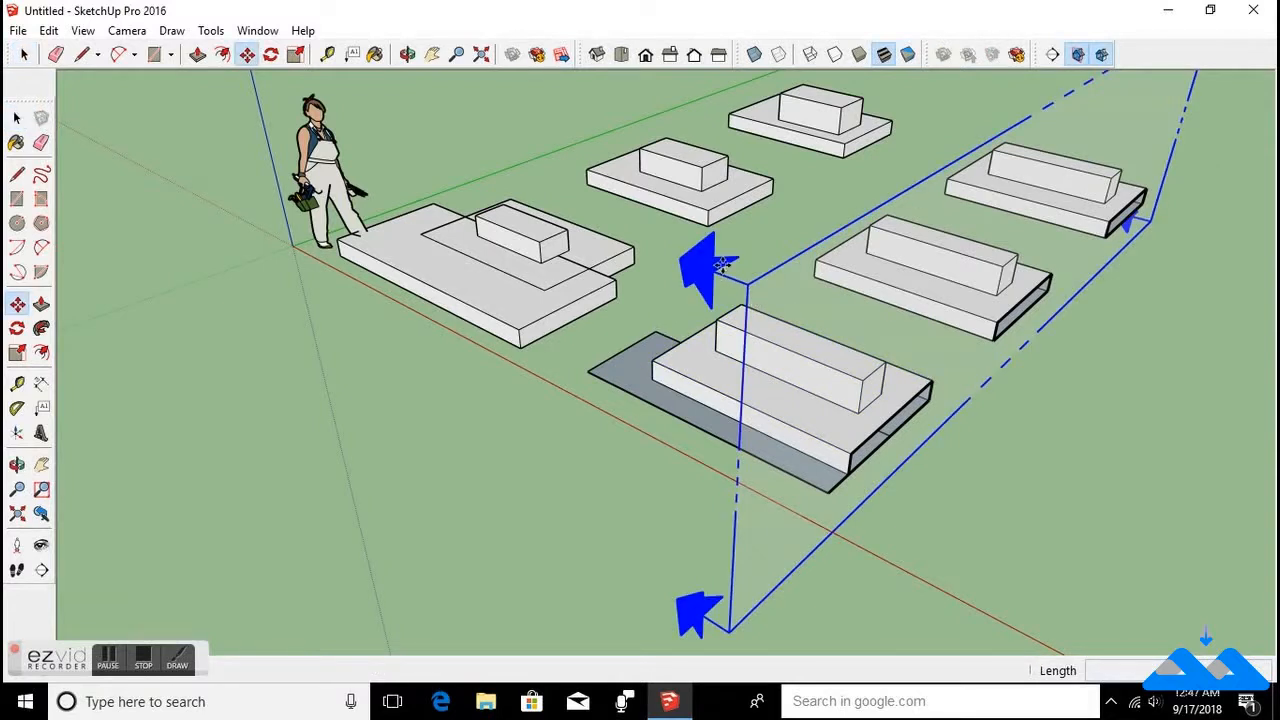
{"action": "left_click", "coordinate": [720, 263]}
{"action": "left_click", "coordinate": [686, 243]}
{"action": "middle_click_drag", "start_coordinate": [686, 243], "coordinate": [724, 391]}
{"action": "scroll", "coordinate": [746, 370], "scroll_direction": "up", "scroll_amount": 3}
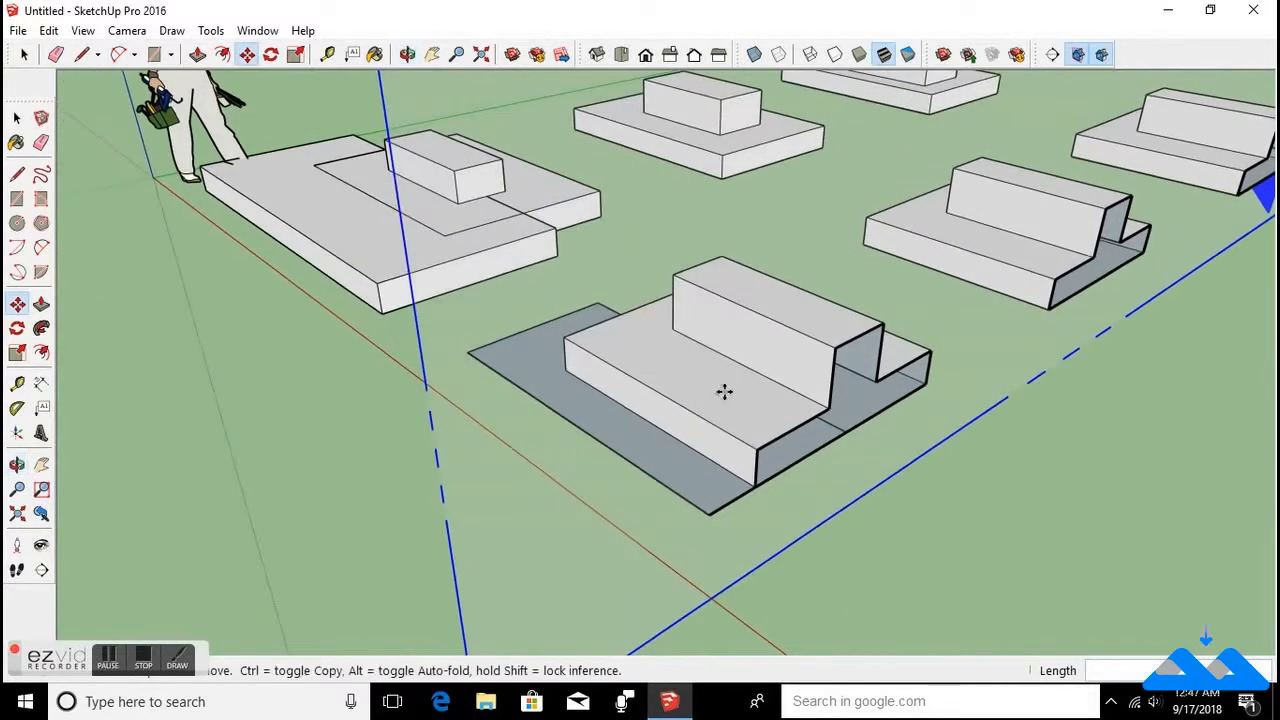
Toggle the display of section planes off and back on to compare the model.
{"action": "left_click", "coordinate": [84, 31]}
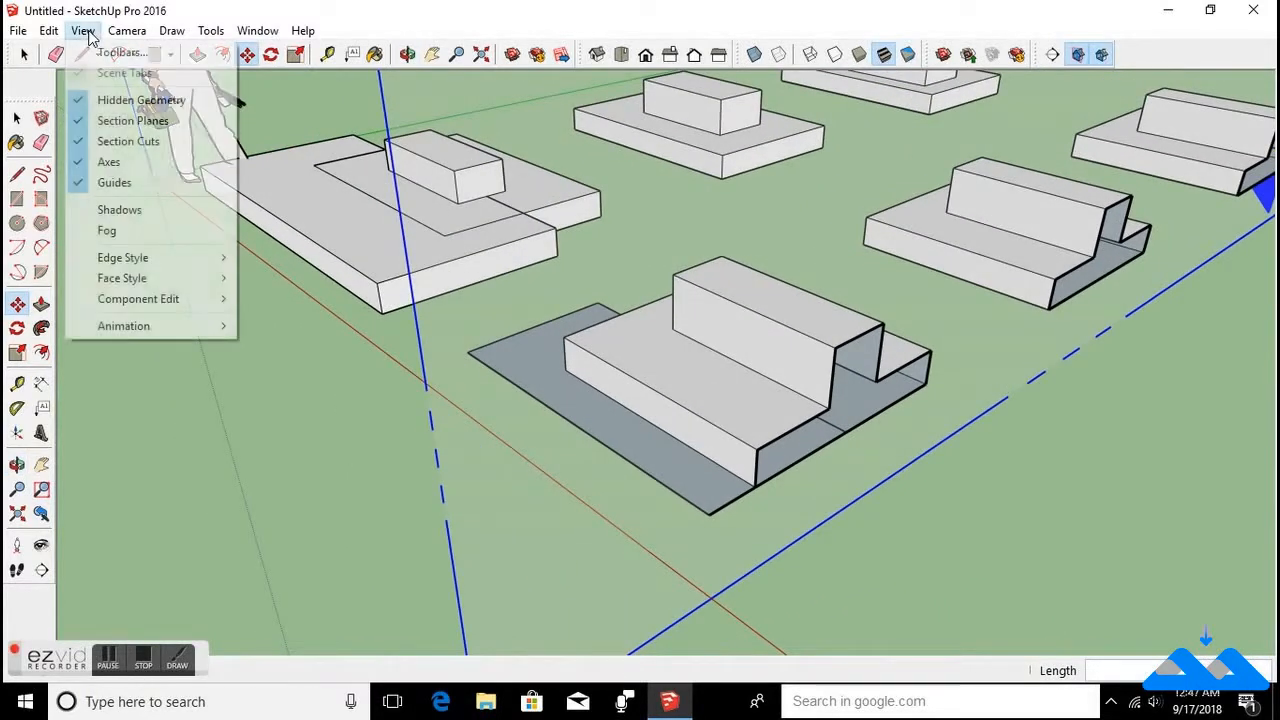
{"action": "left_click", "coordinate": [80, 121]}
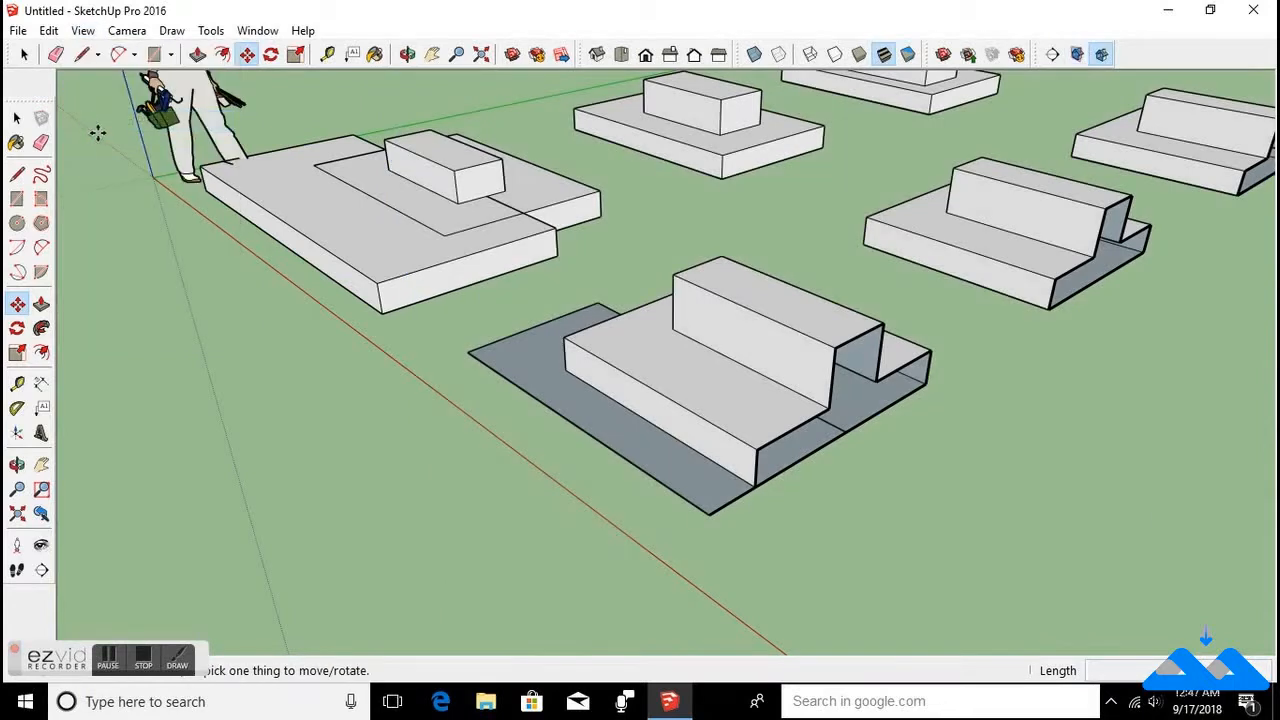
{"action": "scroll", "coordinate": [302, 282], "scroll_direction": "down", "scroll_amount": 3}
{"action": "scroll", "coordinate": [311, 293], "scroll_direction": "down", "scroll_amount": 3}
{"action": "scroll", "coordinate": [302, 250], "scroll_direction": "up", "scroll_amount": 2}
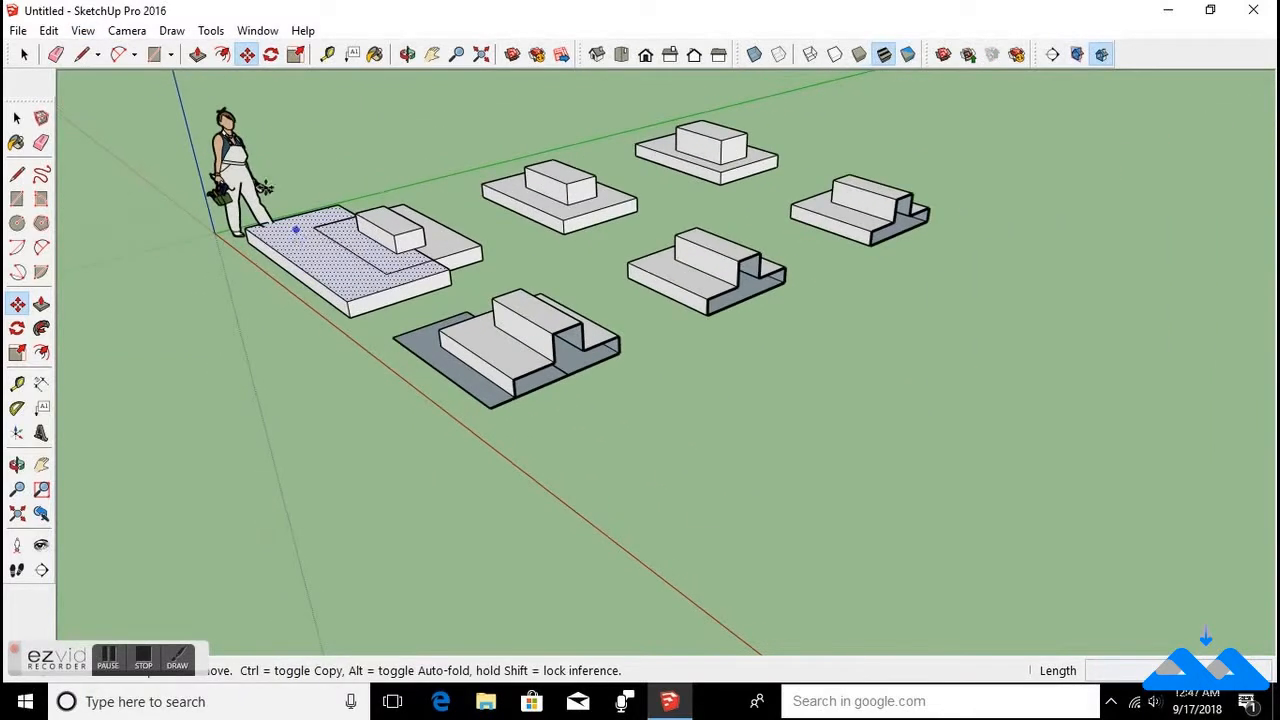
{"action": "left_click", "coordinate": [84, 31]}
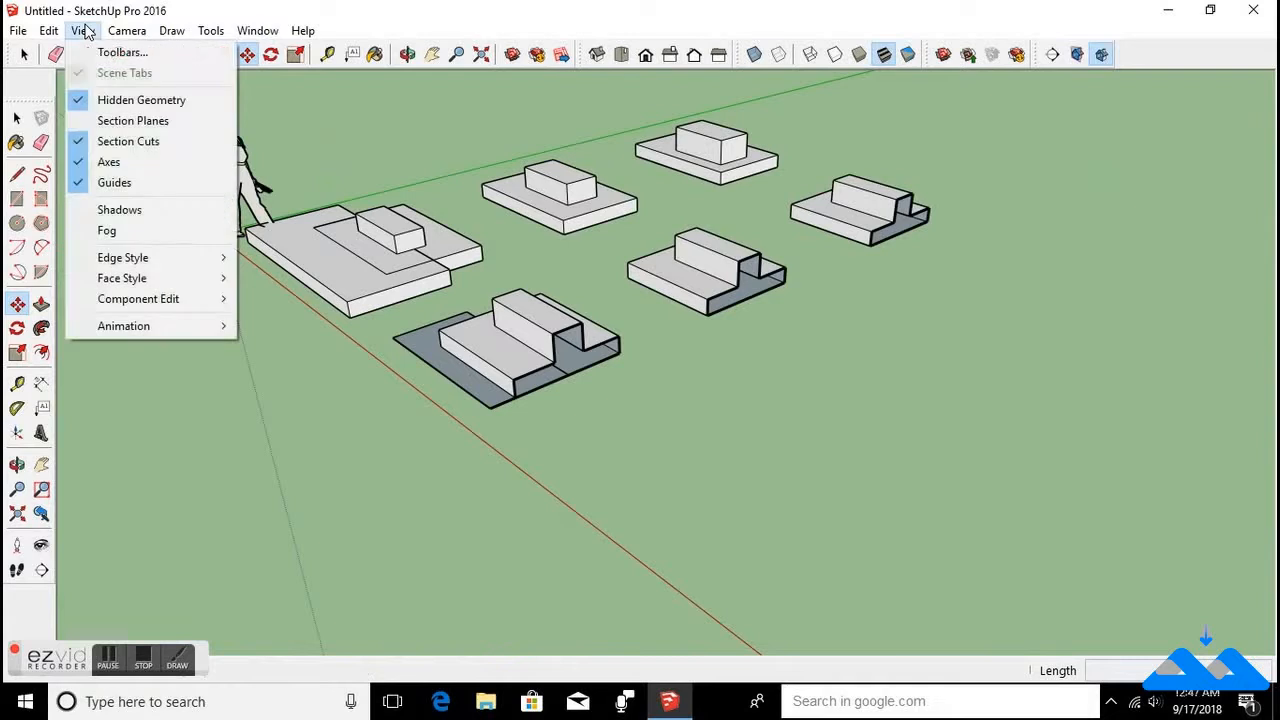
{"action": "left_click", "coordinate": [80, 121]}
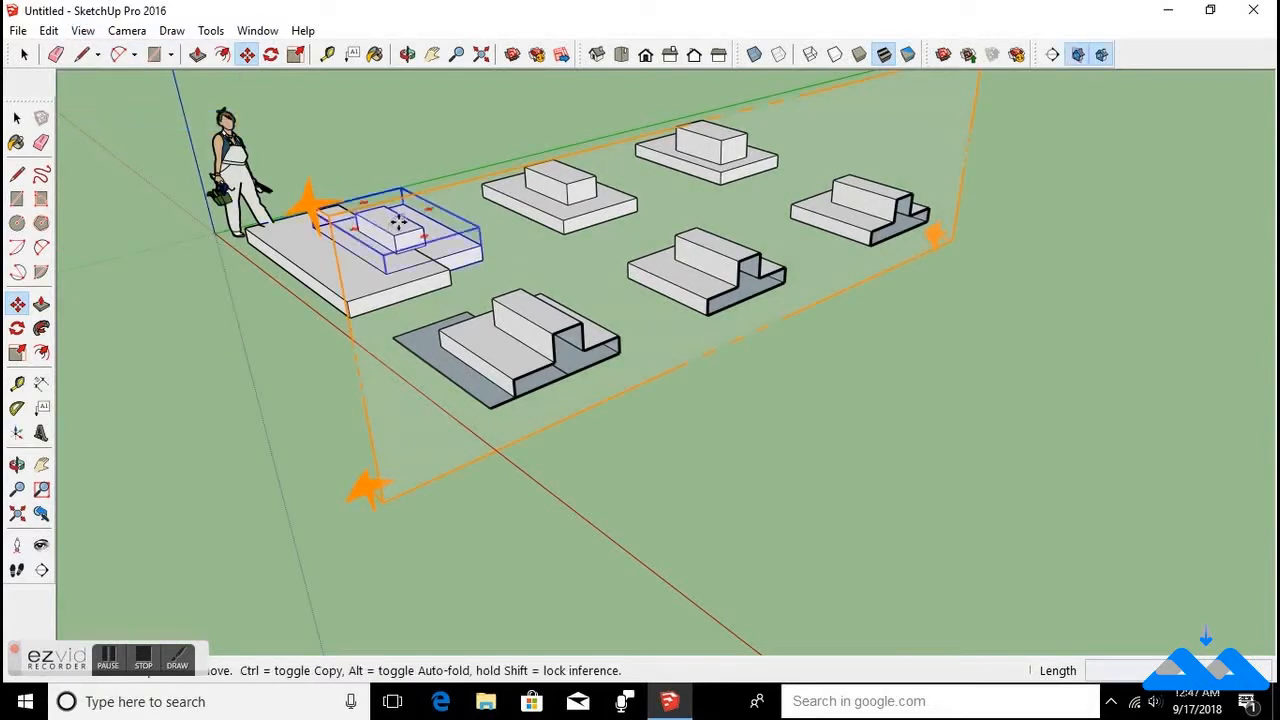
Toggle the display of section cuts off and back on to compare the model.
{"action": "left_click", "coordinate": [83, 31]}
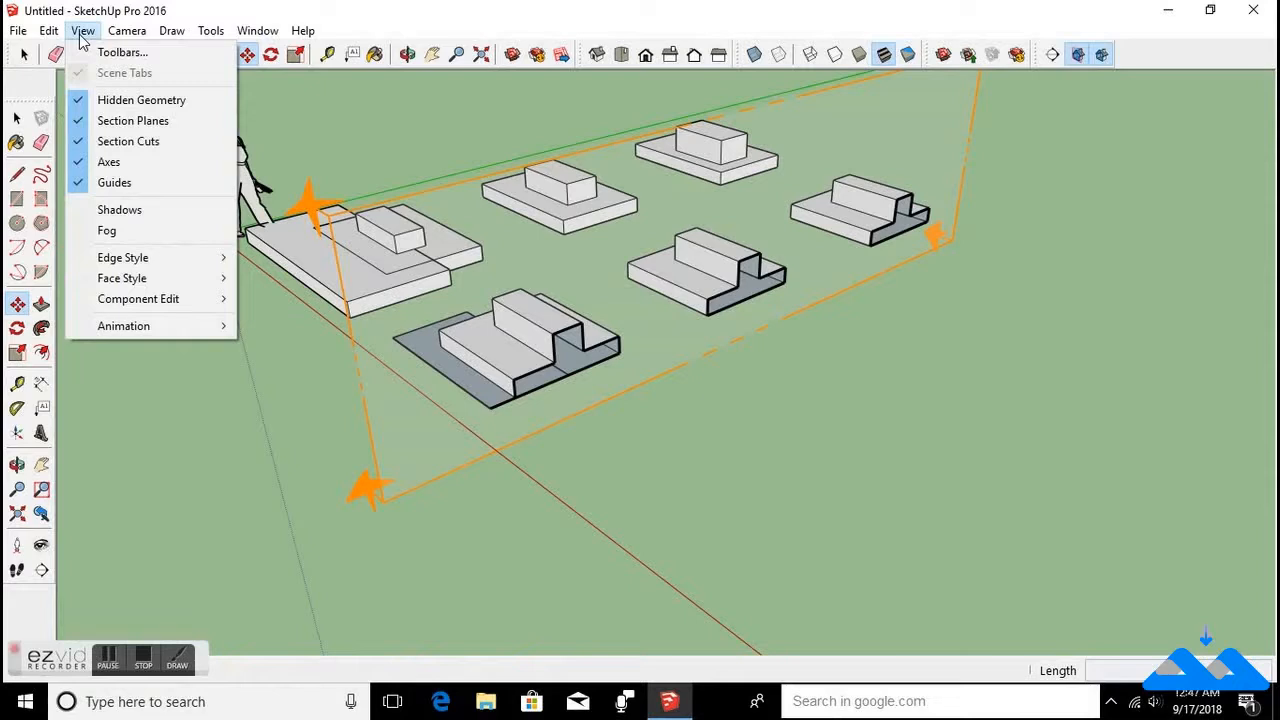
{"action": "left_click", "coordinate": [80, 141]}
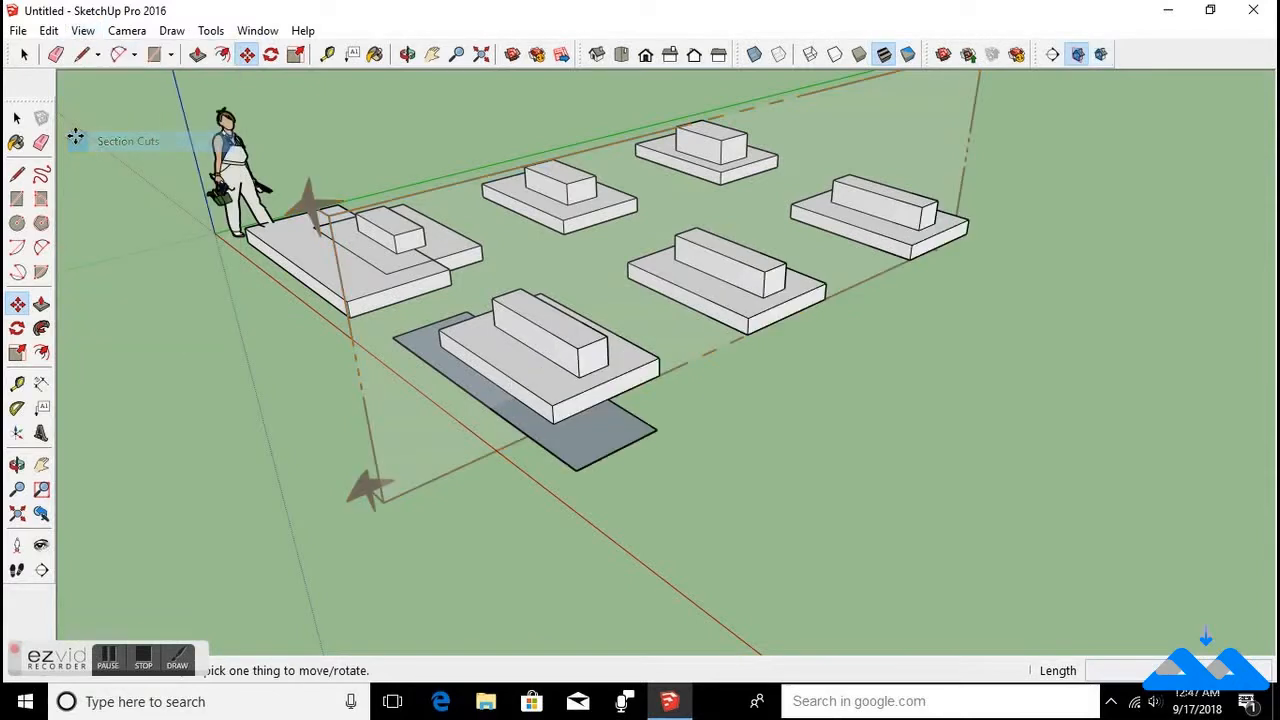
{"action": "middle_click_drag", "start_coordinate": [600, 450], "coordinate": [780, 457]}
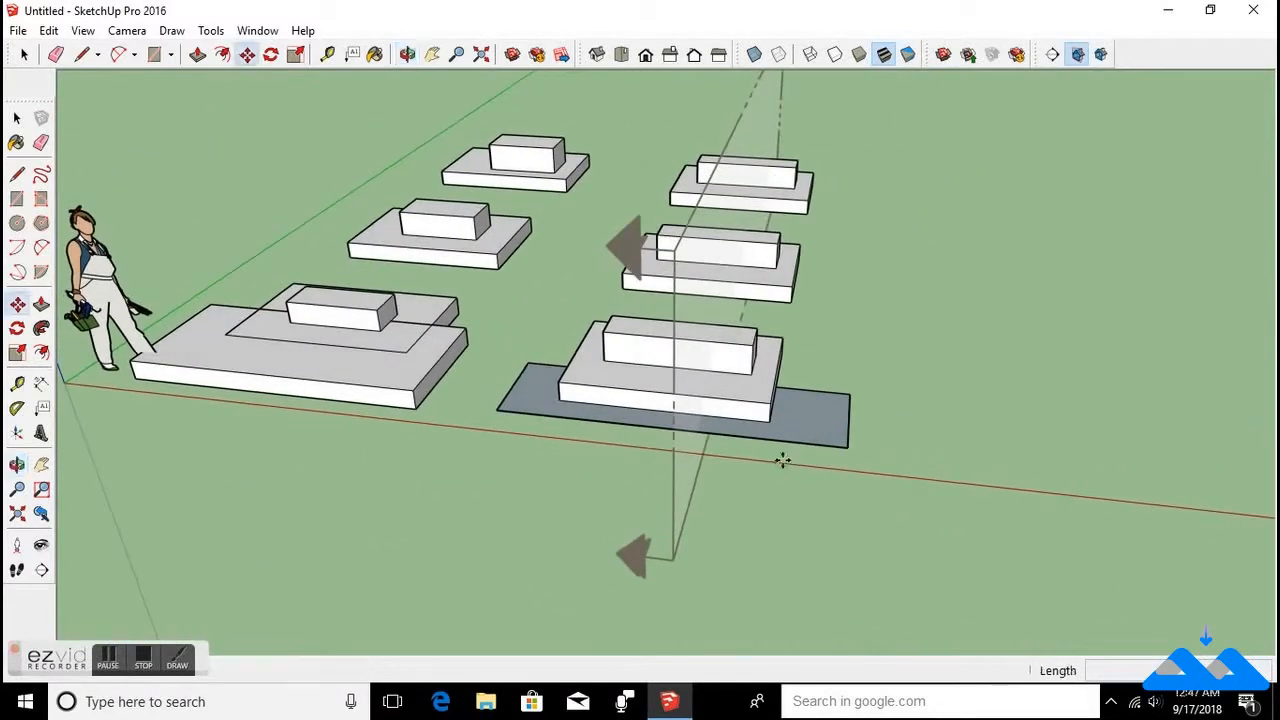
{"action": "left_click", "coordinate": [84, 32]}
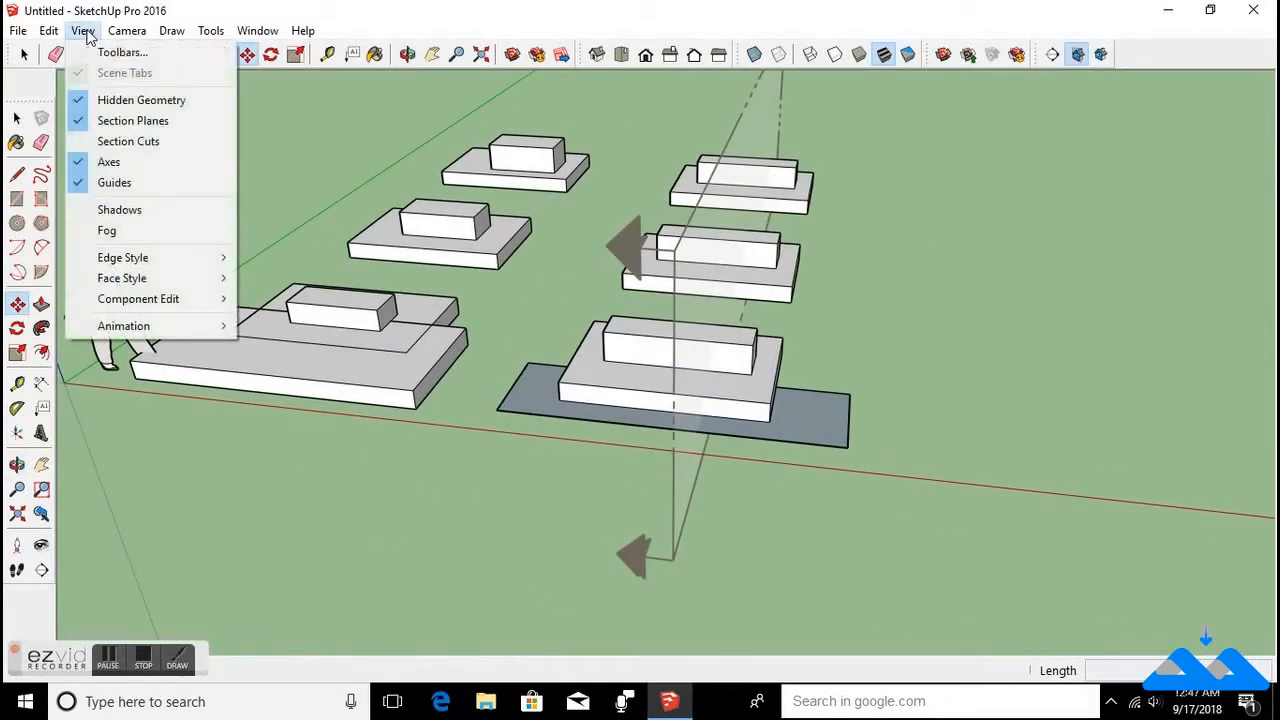
{"action": "left_click", "coordinate": [78, 145]}
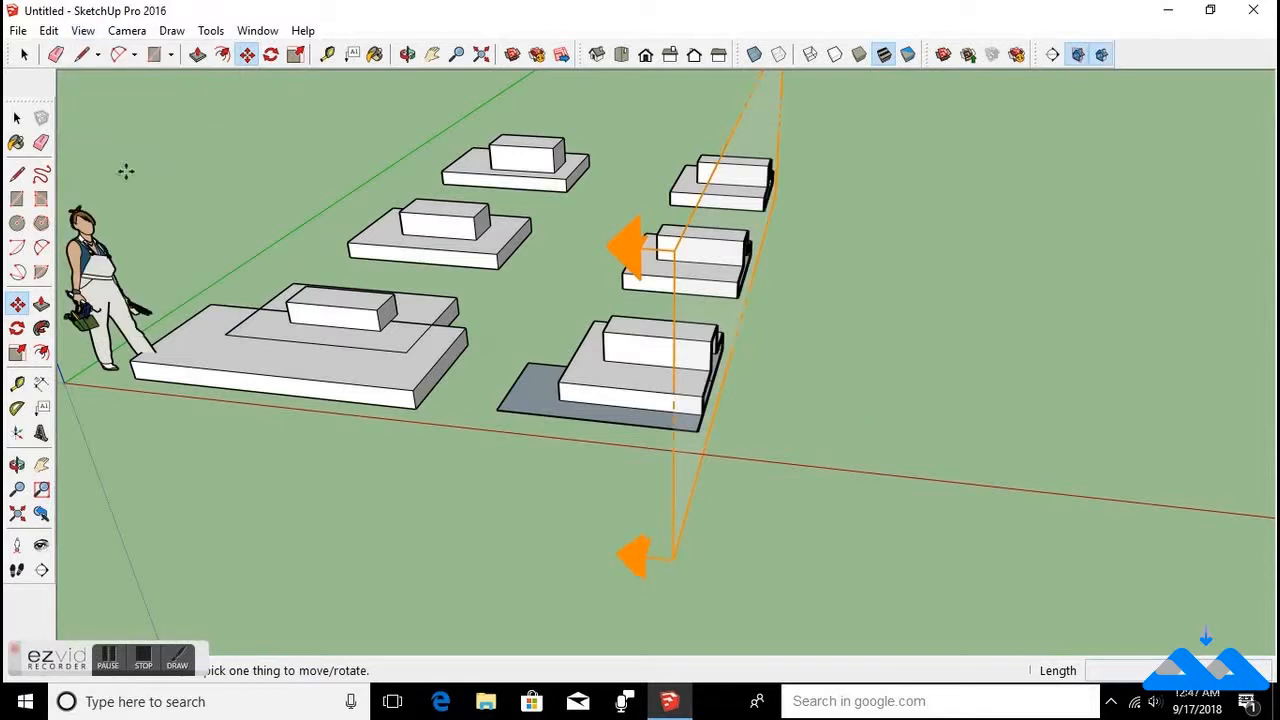
Reverse the cut direction of the section plane.
{"action": "middle_click_drag", "start_coordinate": [811, 420], "coordinate": [553, 355]}
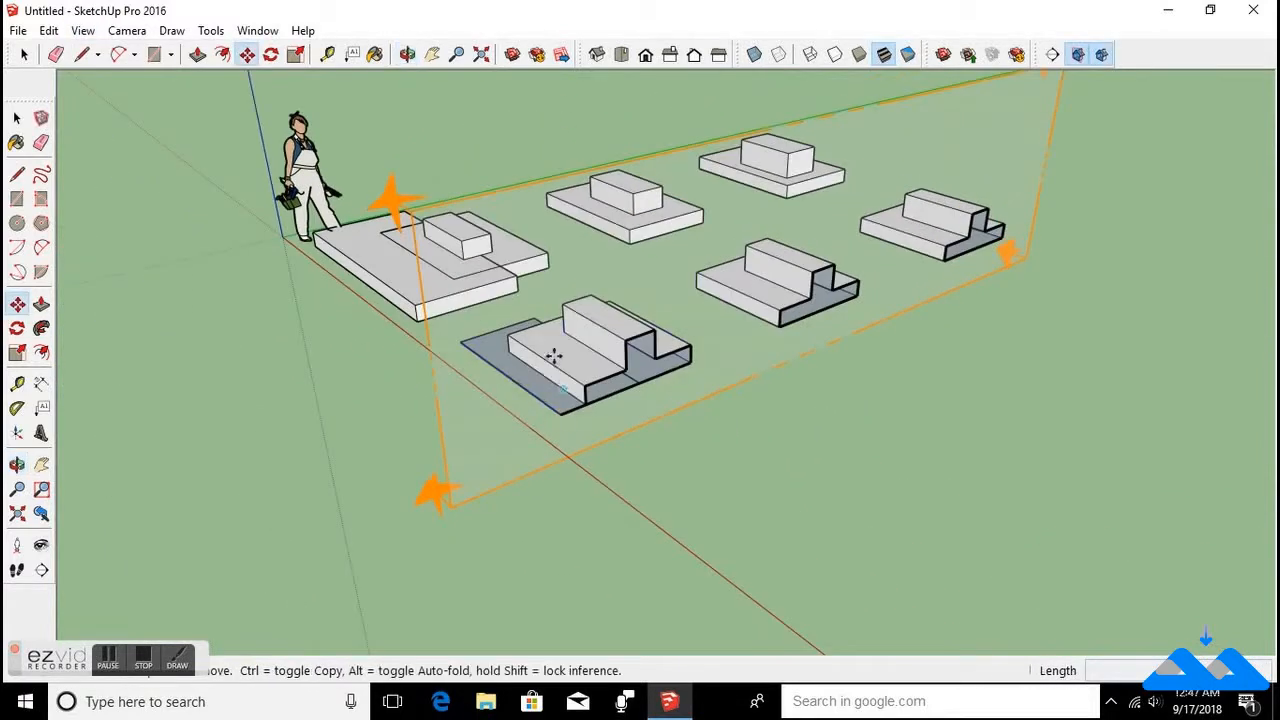
{"action": "right_click", "coordinate": [527, 205]}
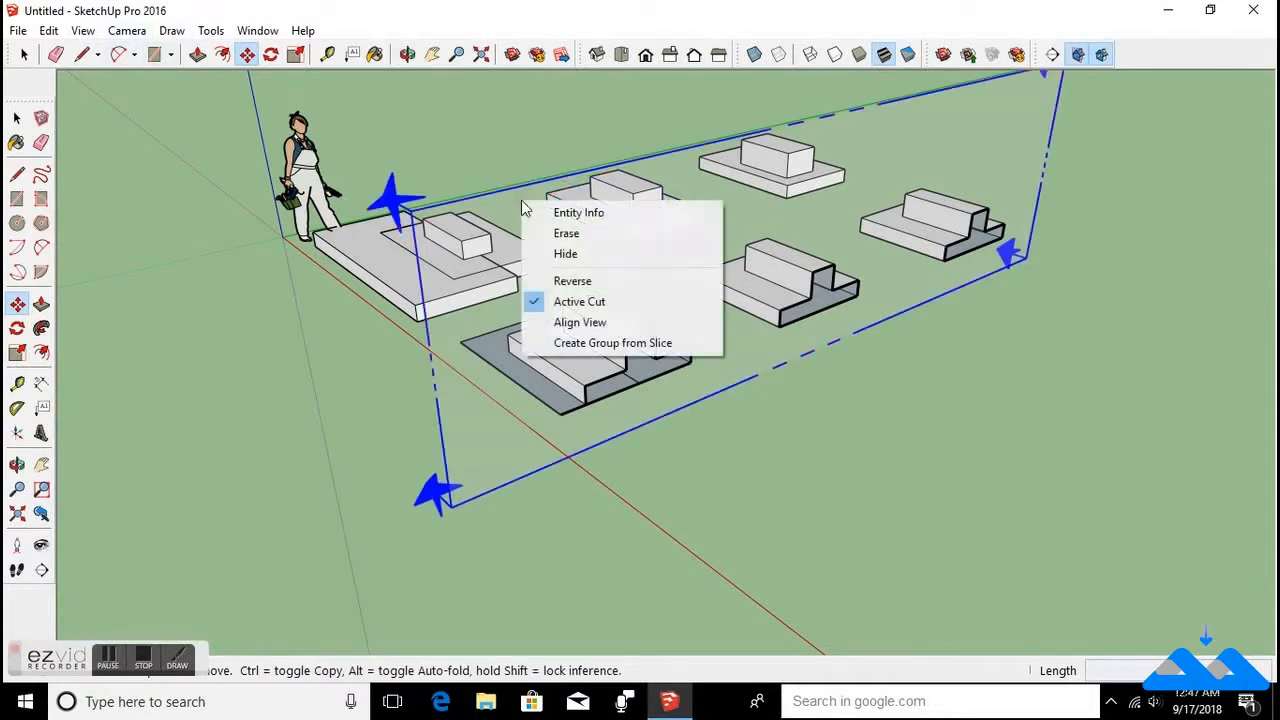
{"action": "left_click", "coordinate": [573, 281]}
Erase the section plane from the model.
{"action": "middle_click_drag", "start_coordinate": [670, 355], "coordinate": [790, 384]}
{"action": "right_click", "coordinate": [614, 248]}
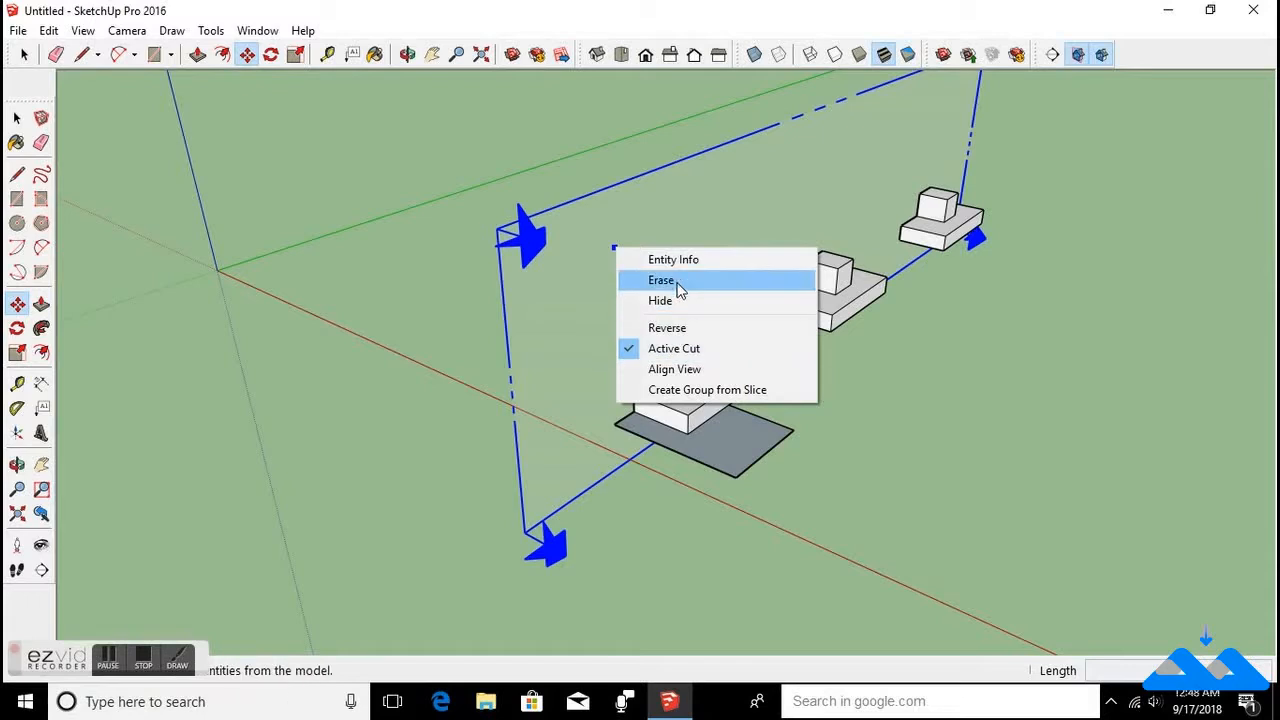
{"action": "left_click", "coordinate": [677, 287]}
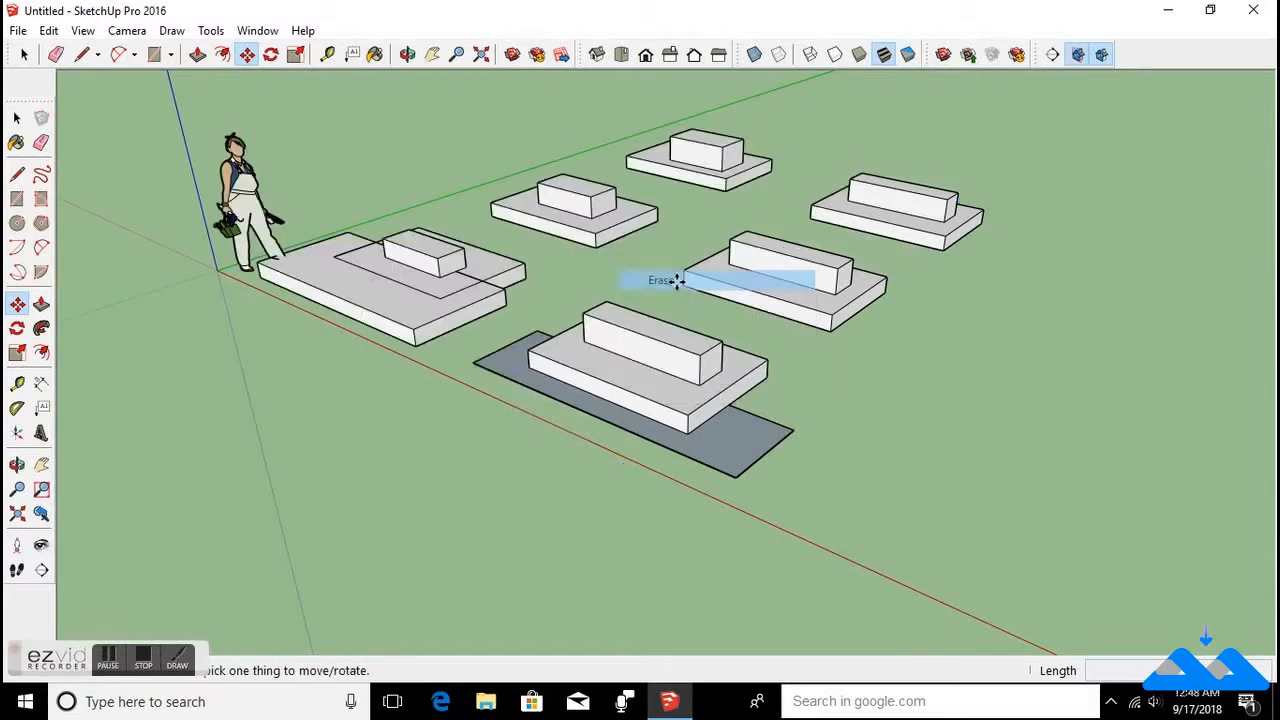
{"action": "scroll", "coordinate": [677, 283], "scroll_direction": "down", "scroll_amount": 3}
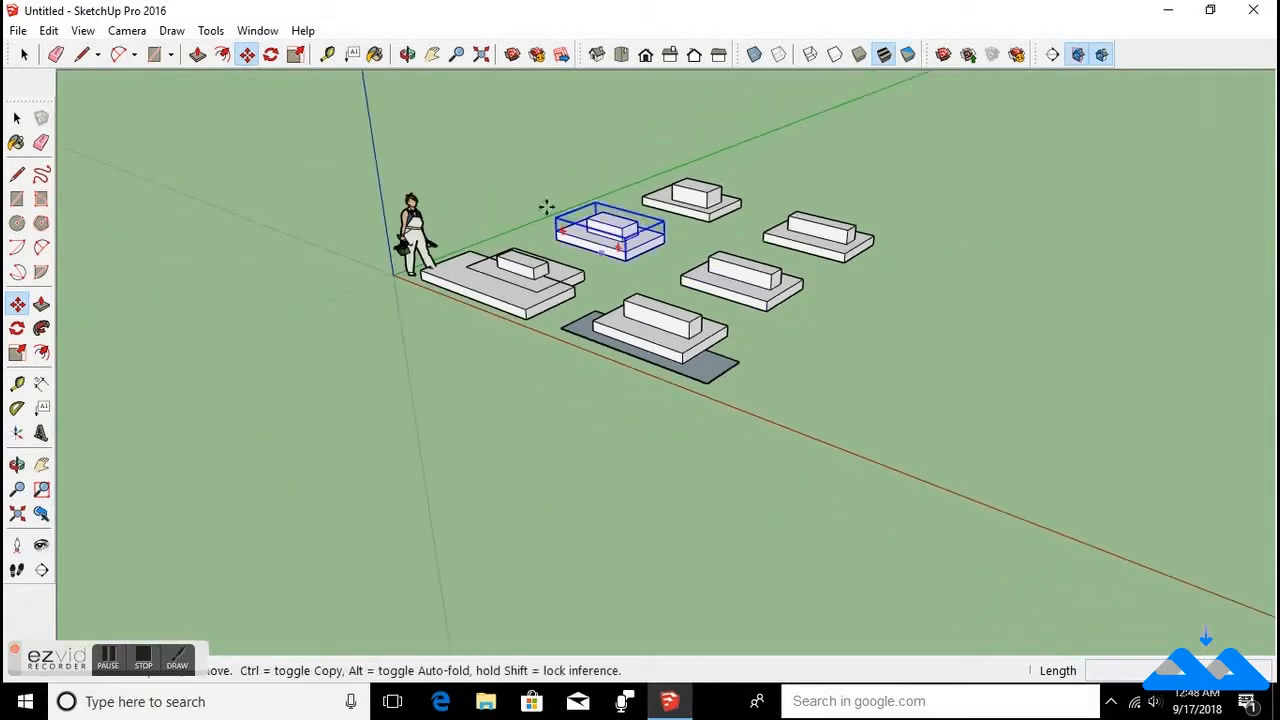
Toggle the display of the axes off and back on.
{"action": "left_click", "coordinate": [82, 31]}
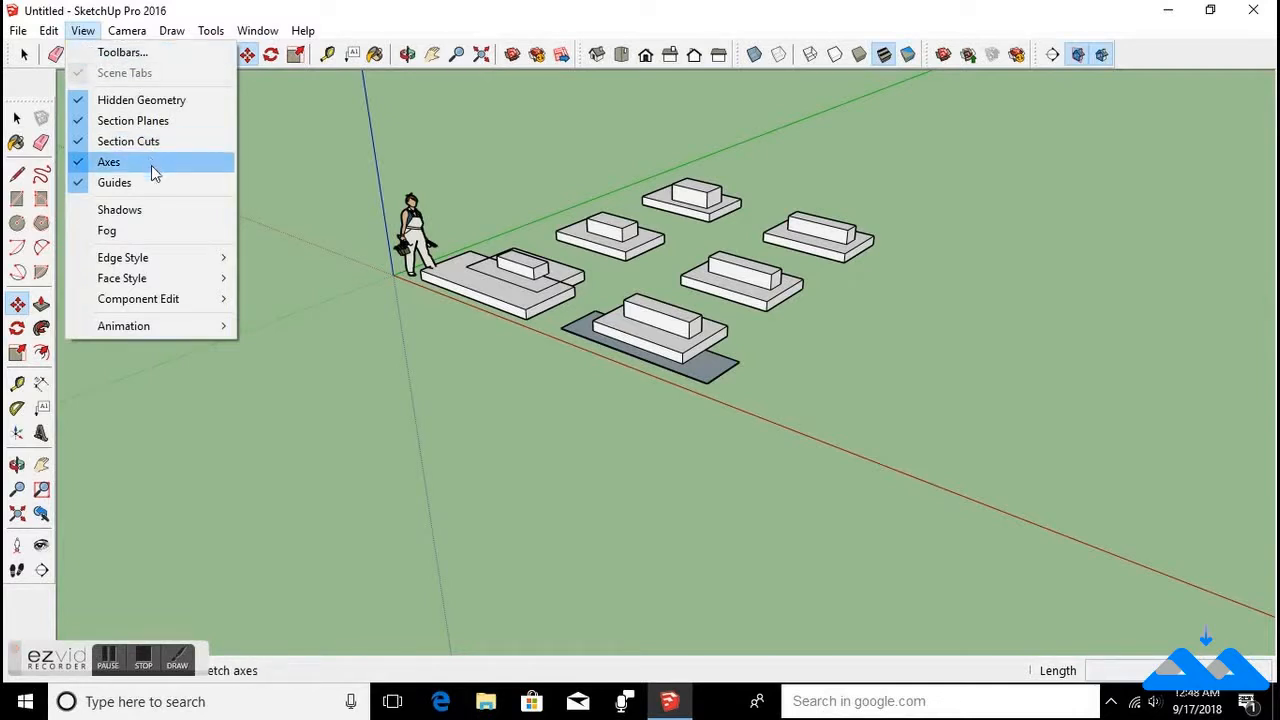
{"action": "left_click", "coordinate": [80, 164]}
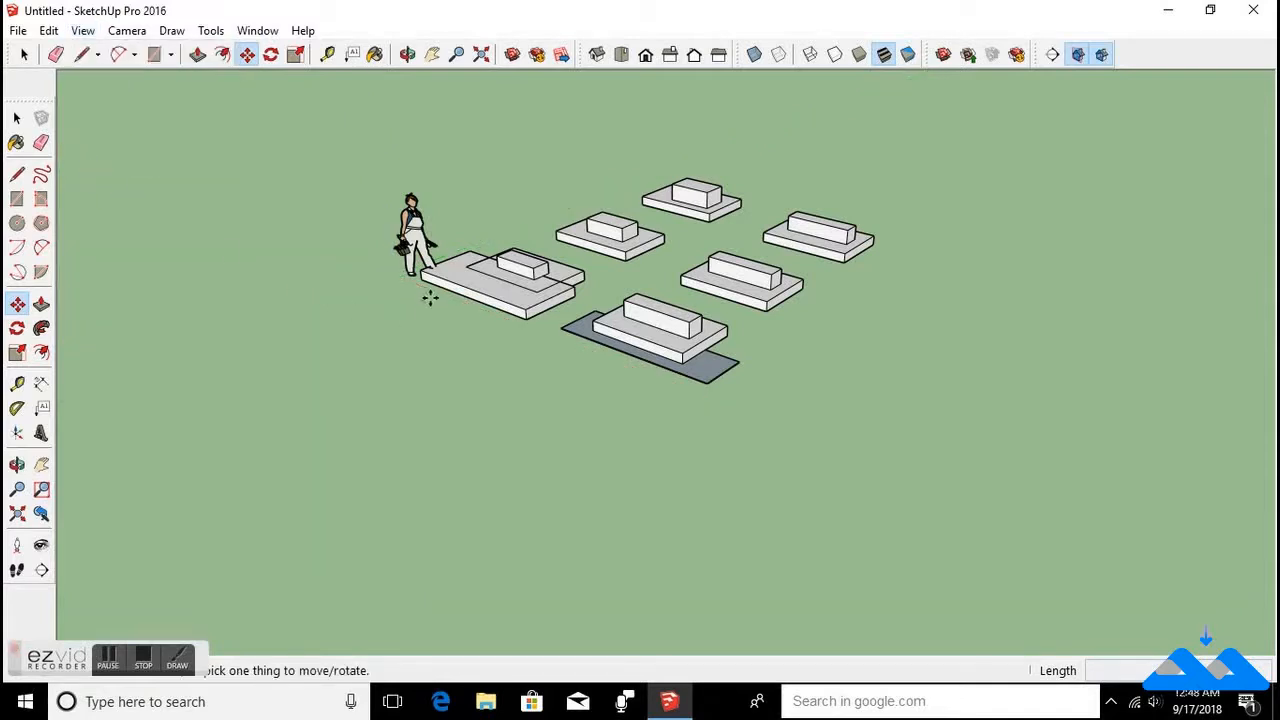
{"action": "key", "text": "o"}
{"action": "left_click_drag", "start_coordinate": [374, 309], "coordinate": [404, 314]}
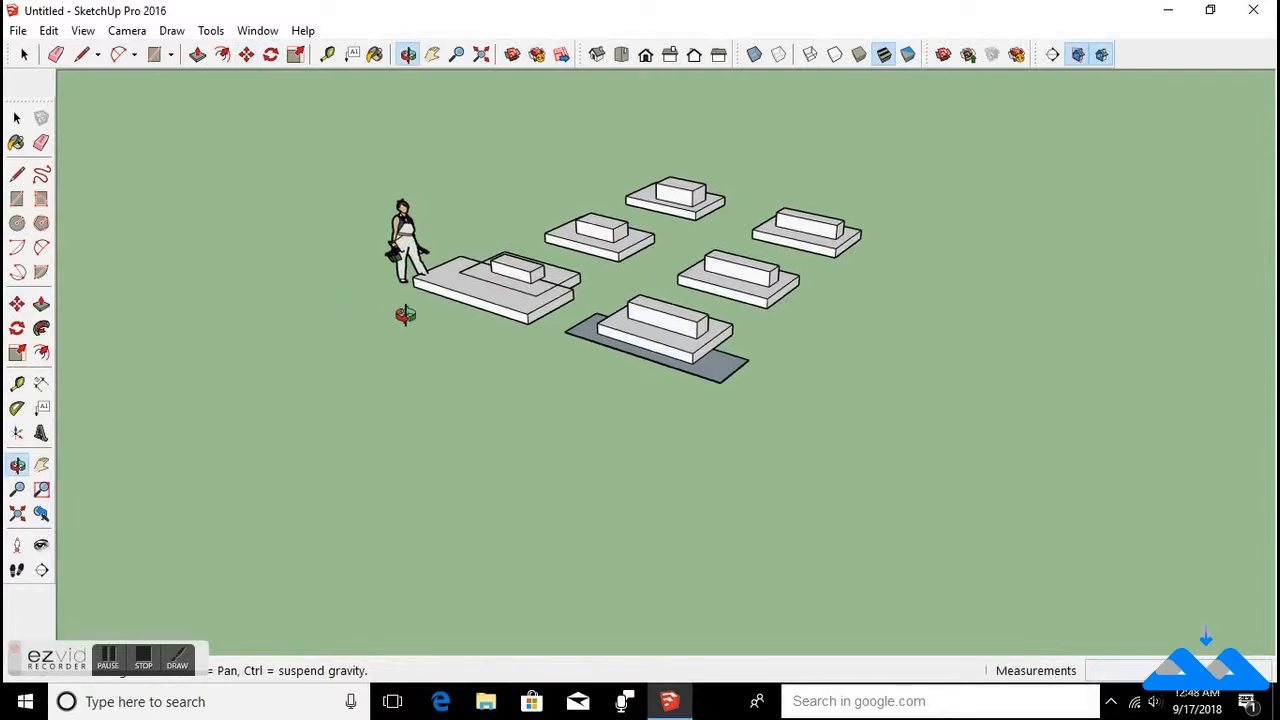
{"action": "key", "text": "m"}
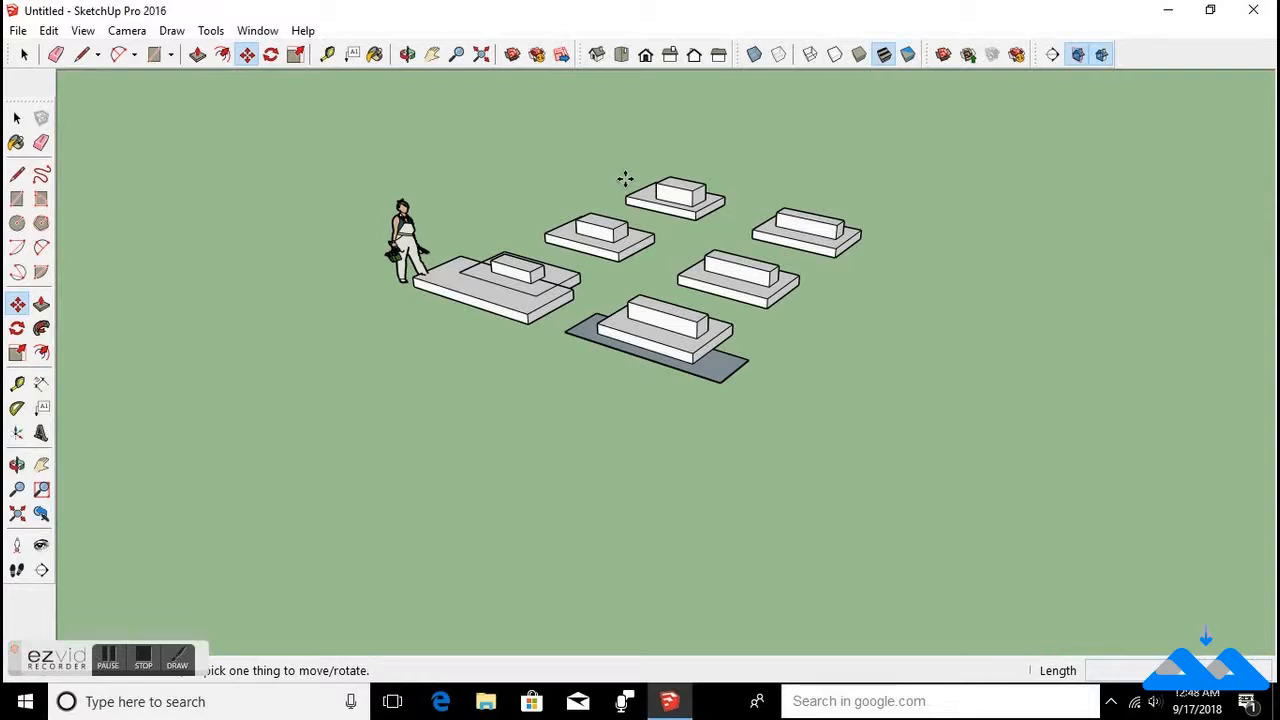
{"action": "left_click", "coordinate": [84, 31]}
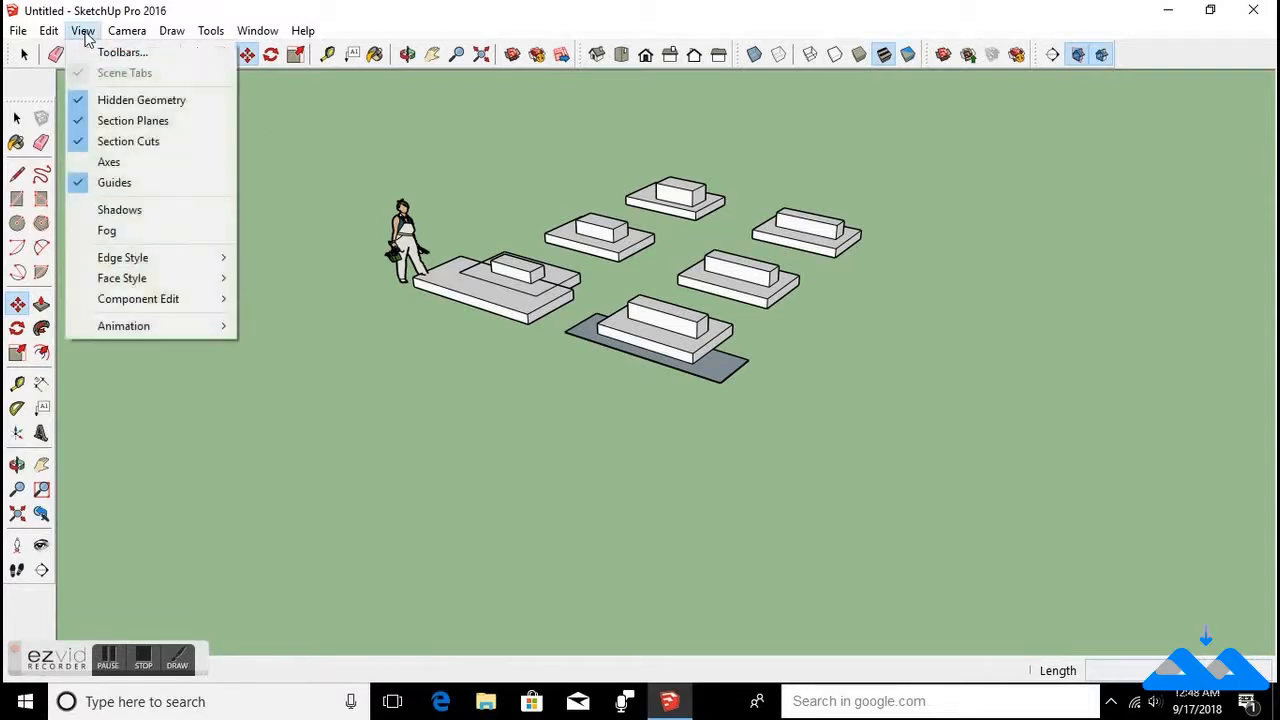
{"action": "left_click", "coordinate": [100, 162]}
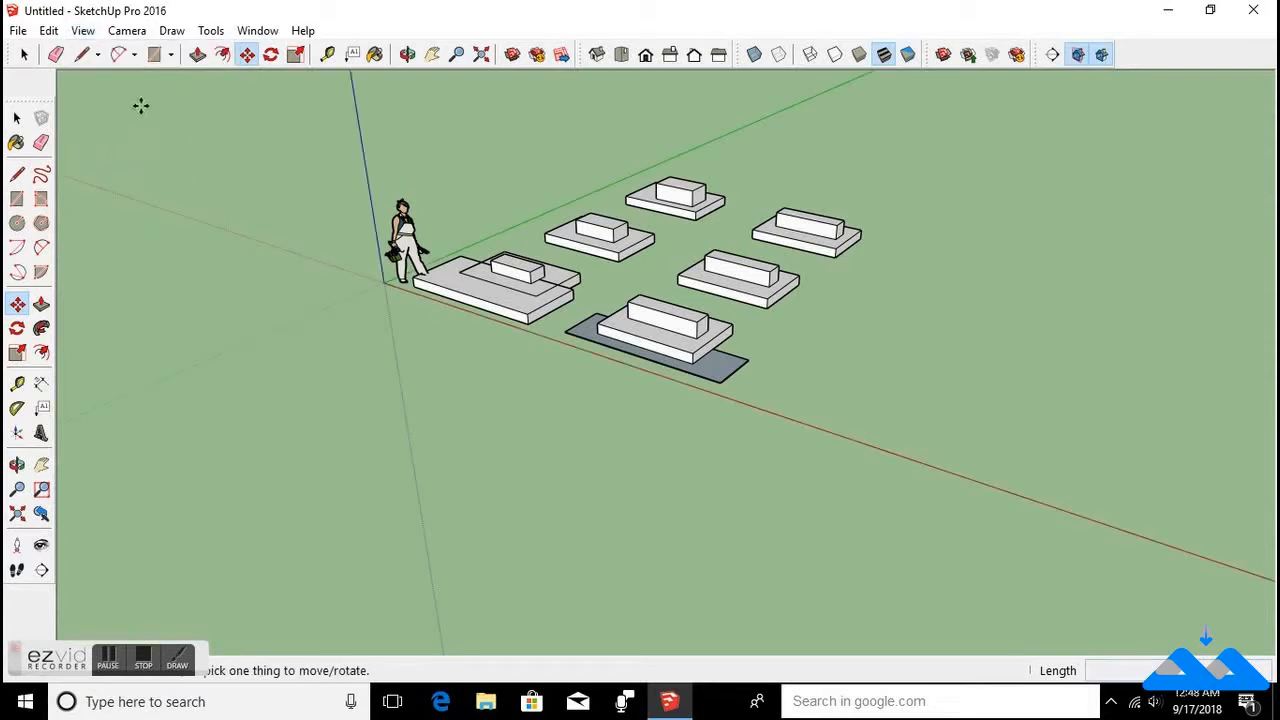
Turn on the display of shadows to view them on the model, then turn shadows back off.
{"action": "left_click", "coordinate": [83, 31]}
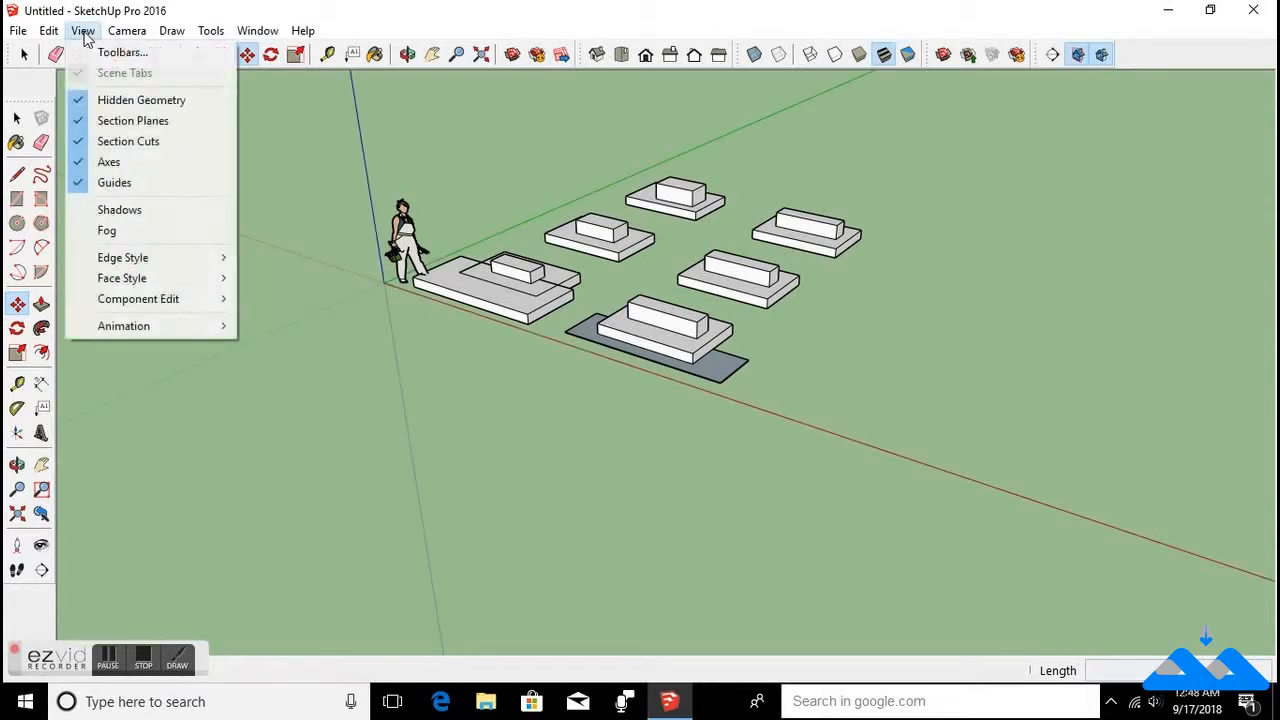
{"action": "left_click", "coordinate": [86, 212]}
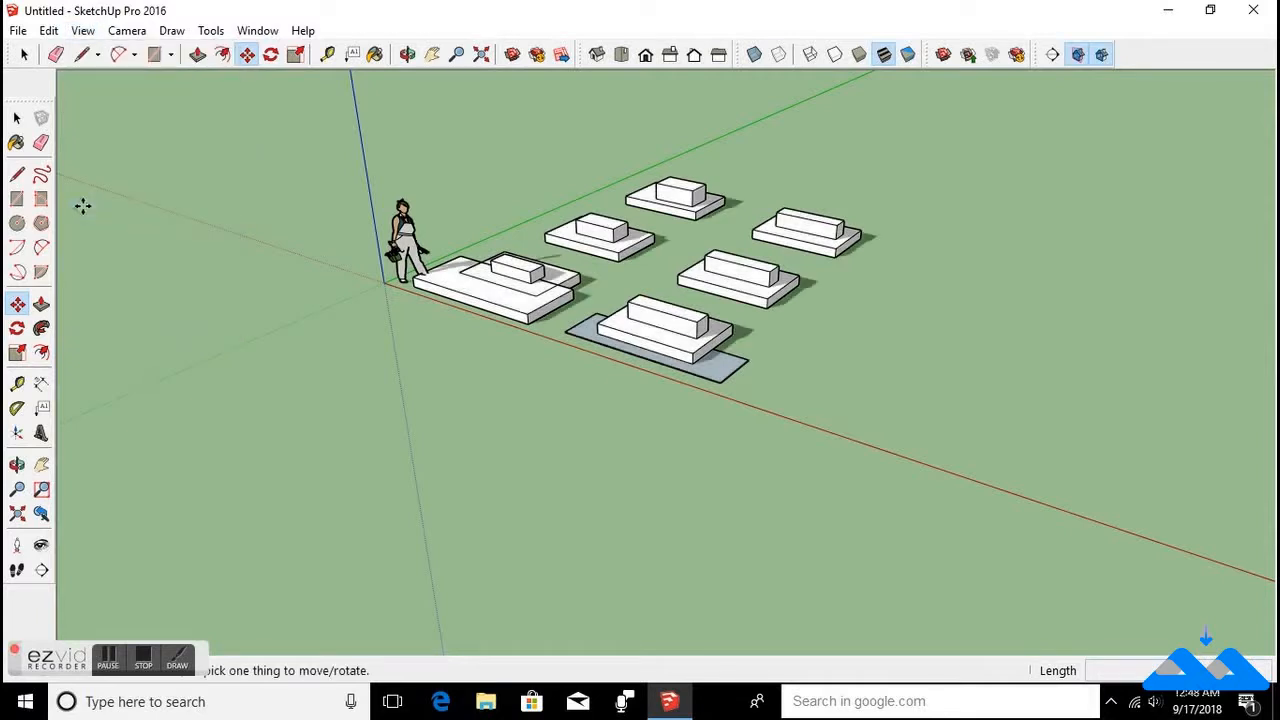
{"action": "scroll", "coordinate": [671, 263], "scroll_direction": "up", "scroll_amount": 3}
{"action": "middle_click_drag", "start_coordinate": [751, 329], "coordinate": [711, 360]}
{"action": "key", "text": "m"}
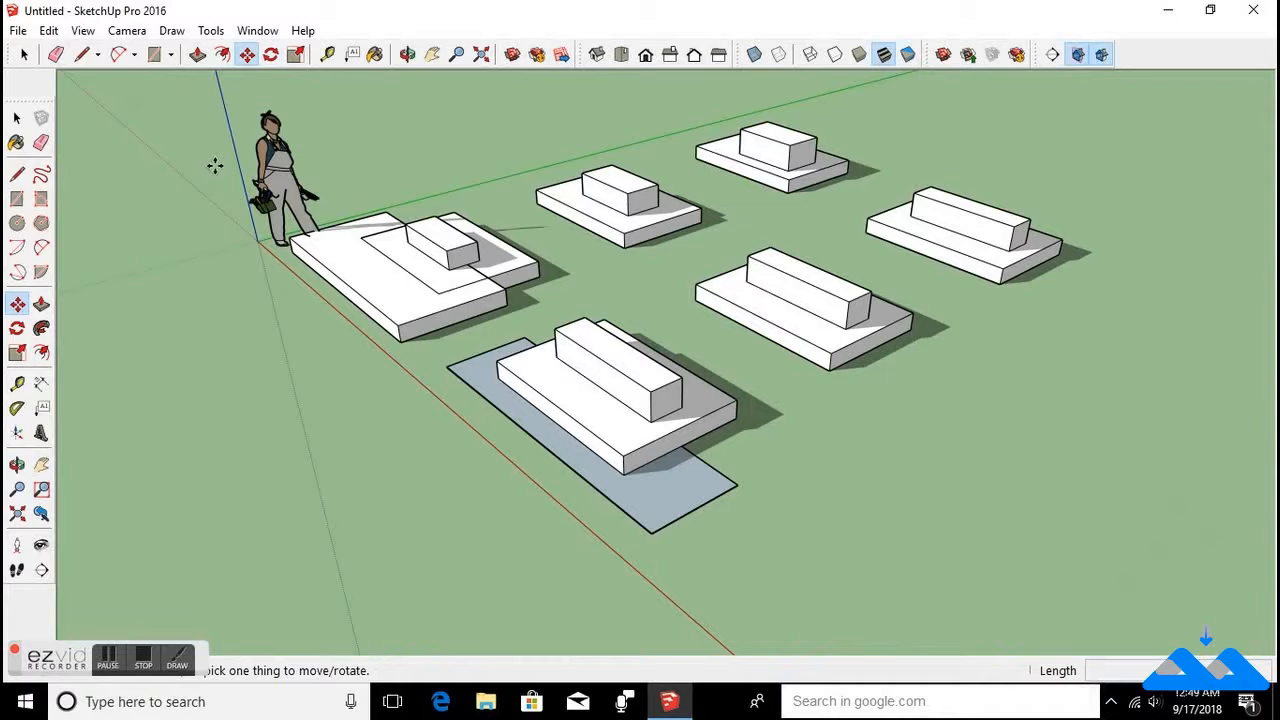
{"action": "left_click", "coordinate": [107, 668]}
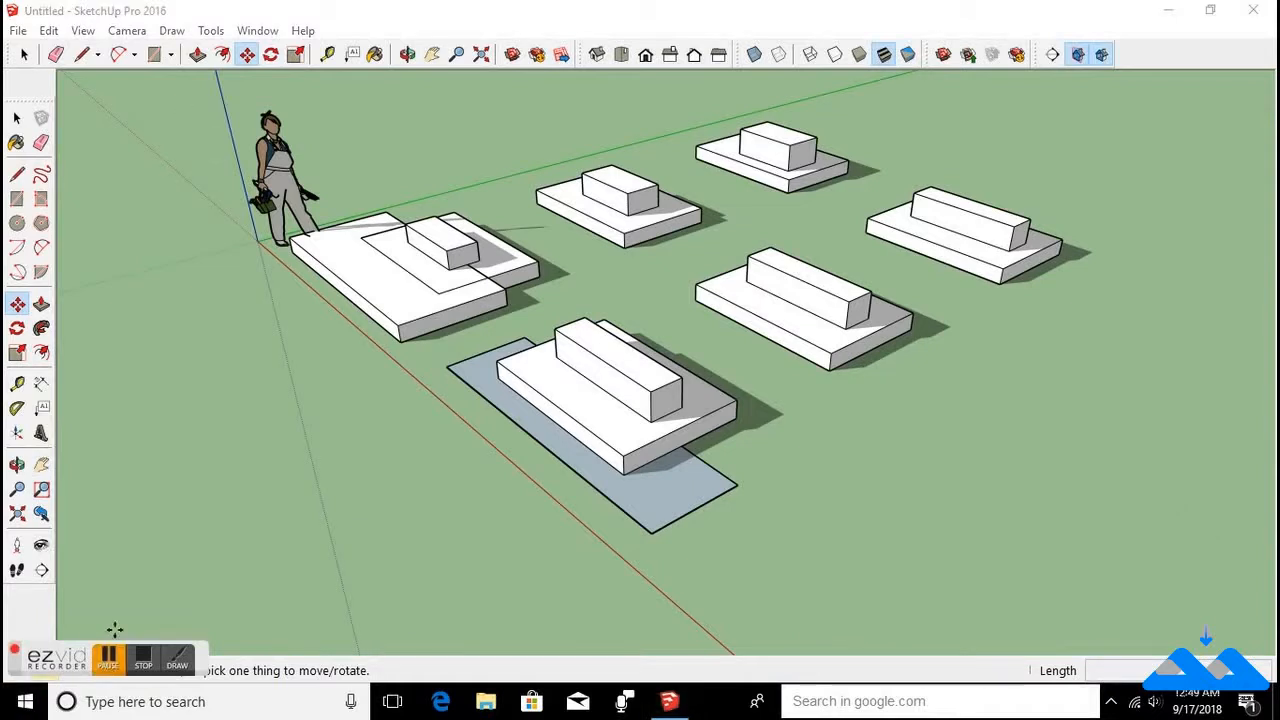
{"action": "left_click", "coordinate": [109, 656]}
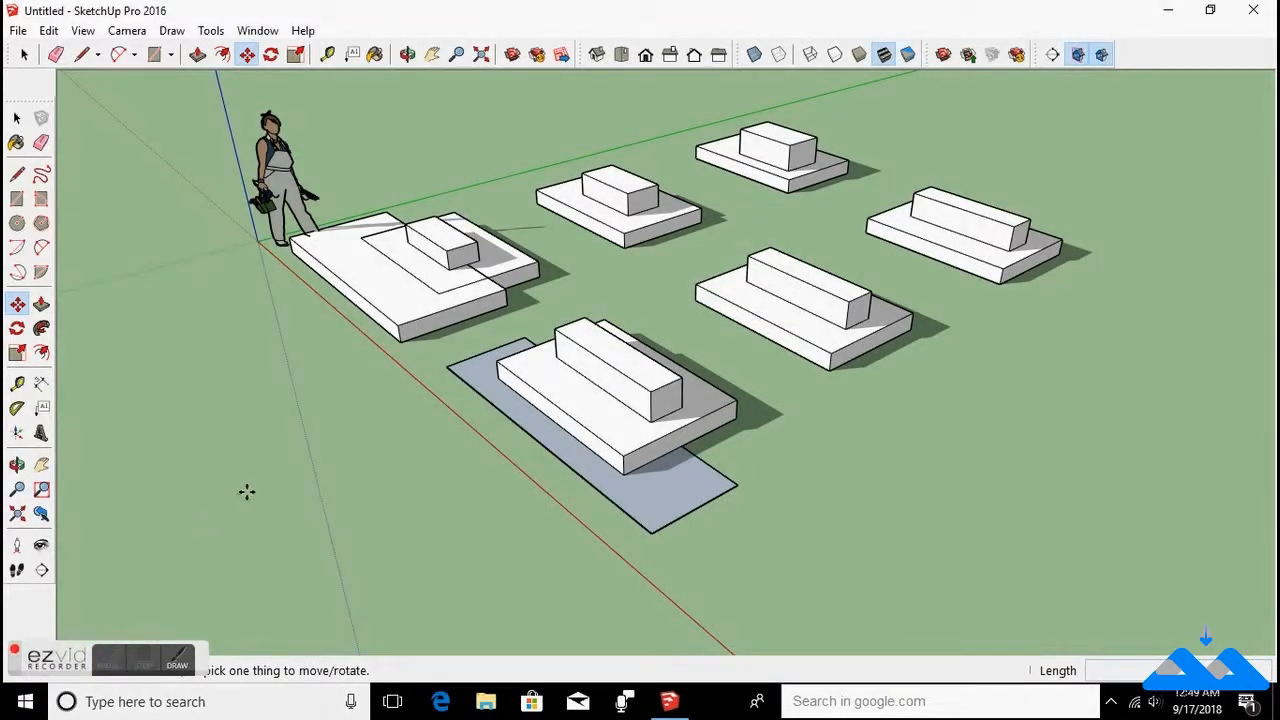
{"action": "middle_click_drag", "start_coordinate": [443, 357], "coordinate": [612, 362]}
{"action": "key", "text": "m"}
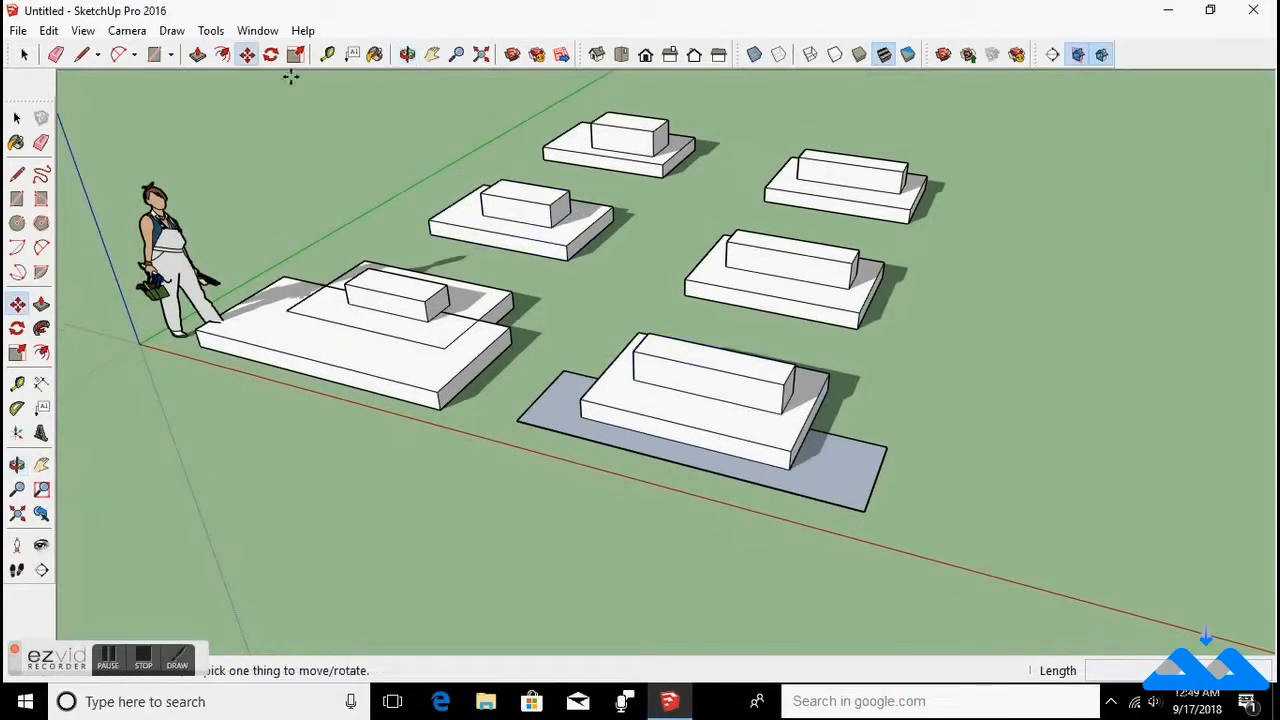
{"action": "left_click", "coordinate": [83, 31]}
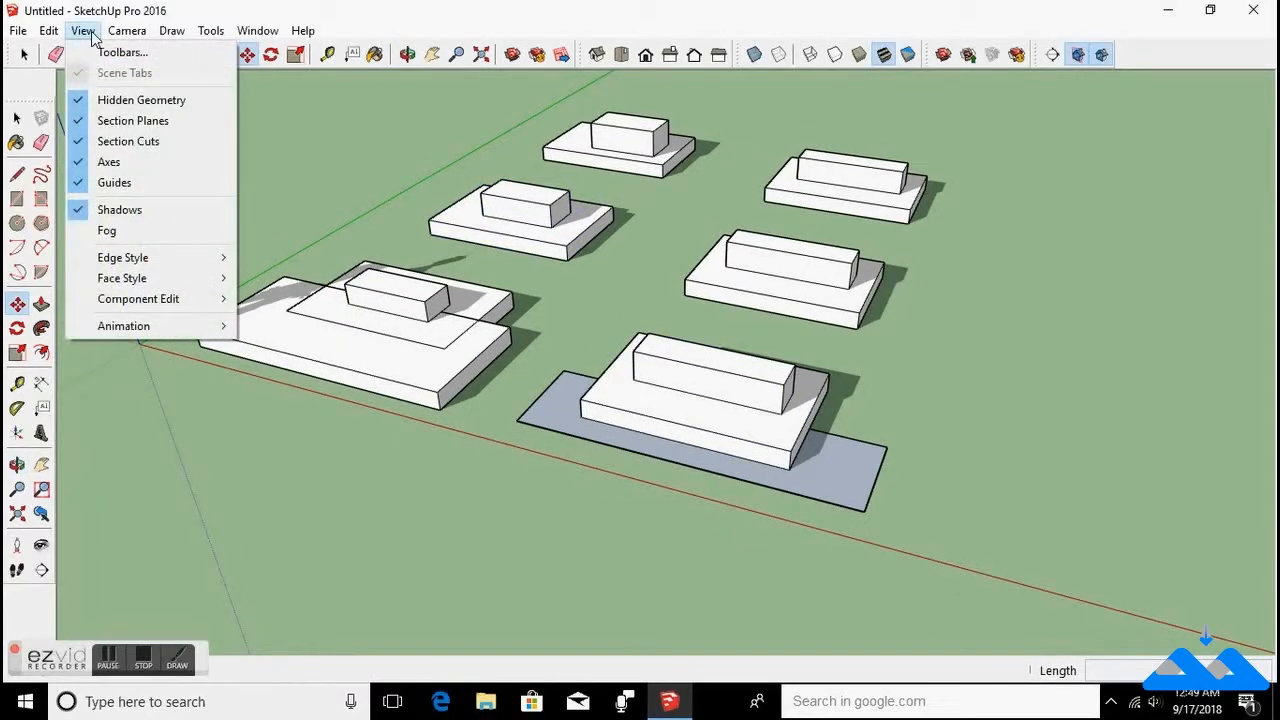
{"action": "left_click", "coordinate": [84, 211]}
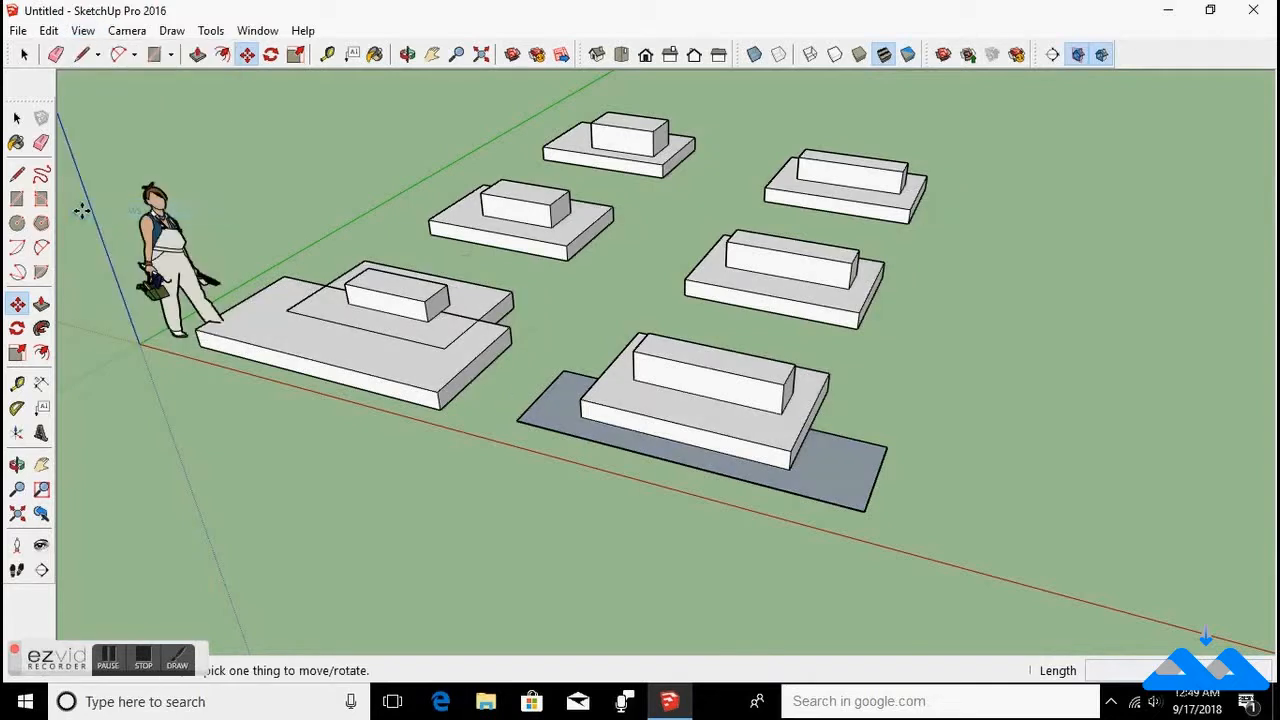
Turn on the fog display and examine the model at different distances.
{"action": "left_click", "coordinate": [83, 30]}
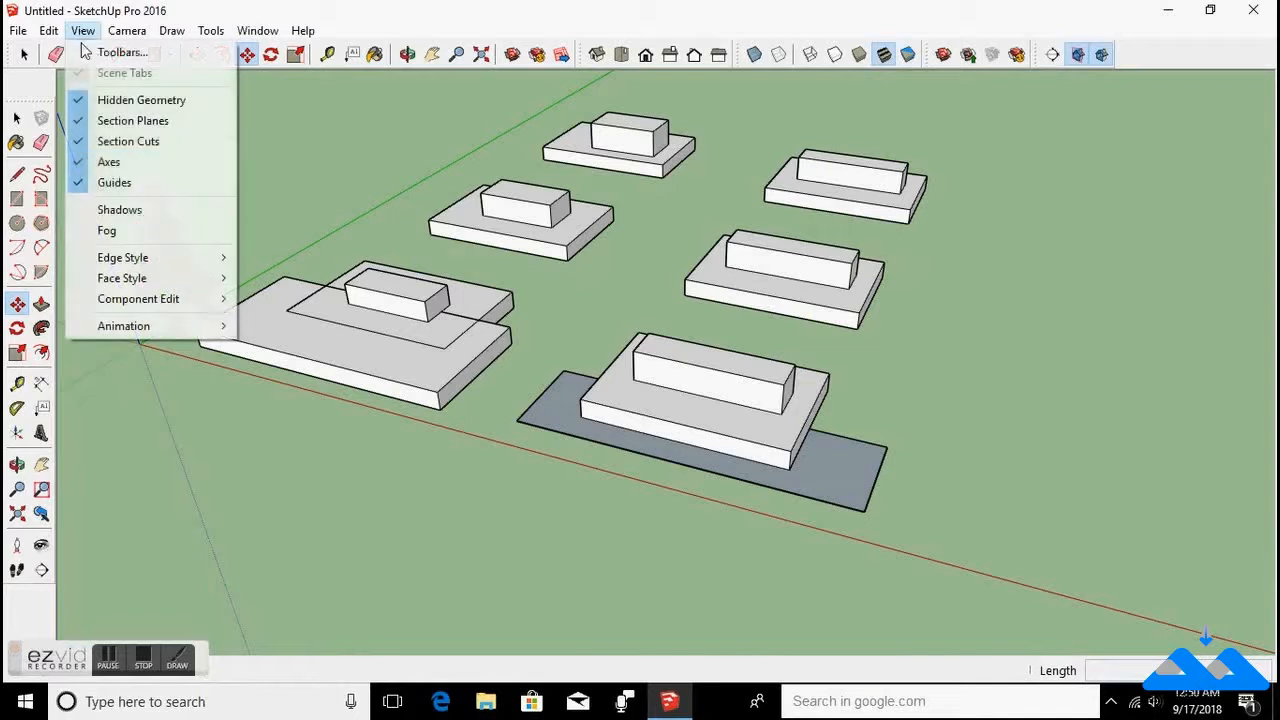
{"action": "left_click", "coordinate": [90, 232]}
{"action": "middle_click_drag", "start_coordinate": [843, 451], "coordinate": [877, 354]}
{"action": "key", "text": "m"}
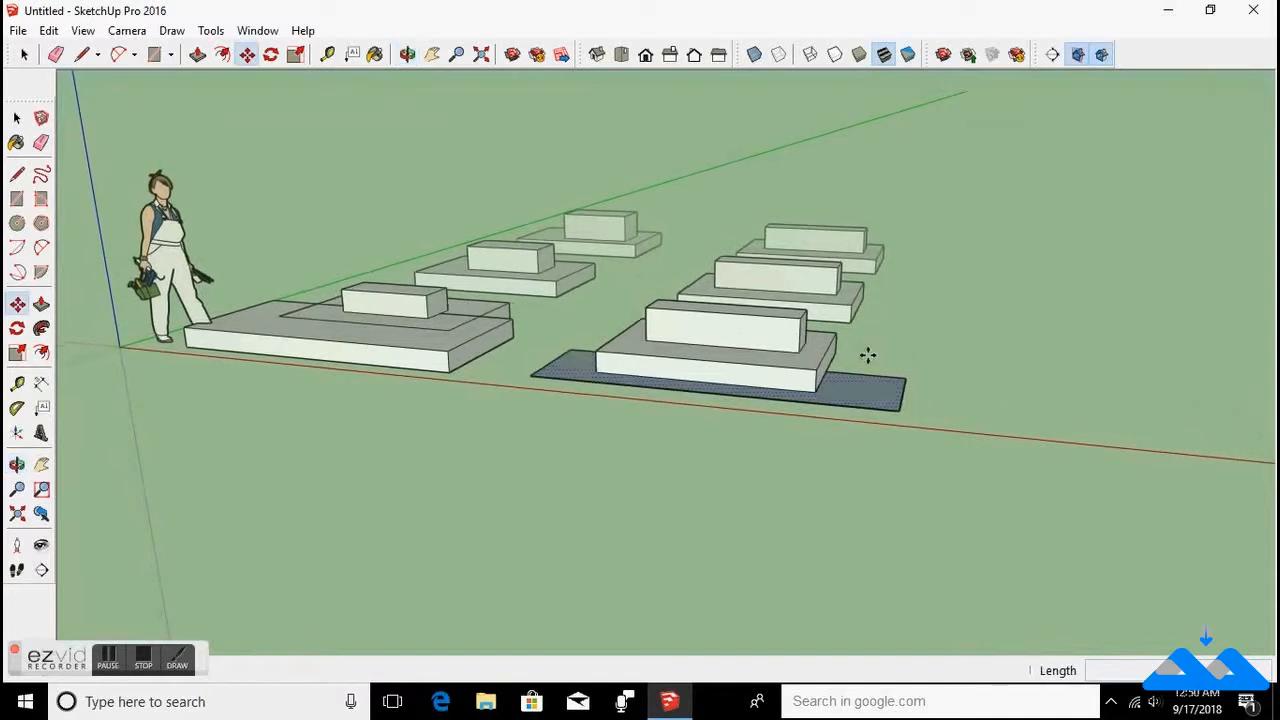
{"action": "scroll", "coordinate": [850, 335], "scroll_direction": "up", "scroll_amount": 3}
{"action": "scroll", "coordinate": [824, 316], "scroll_direction": "down", "scroll_amount": 4}
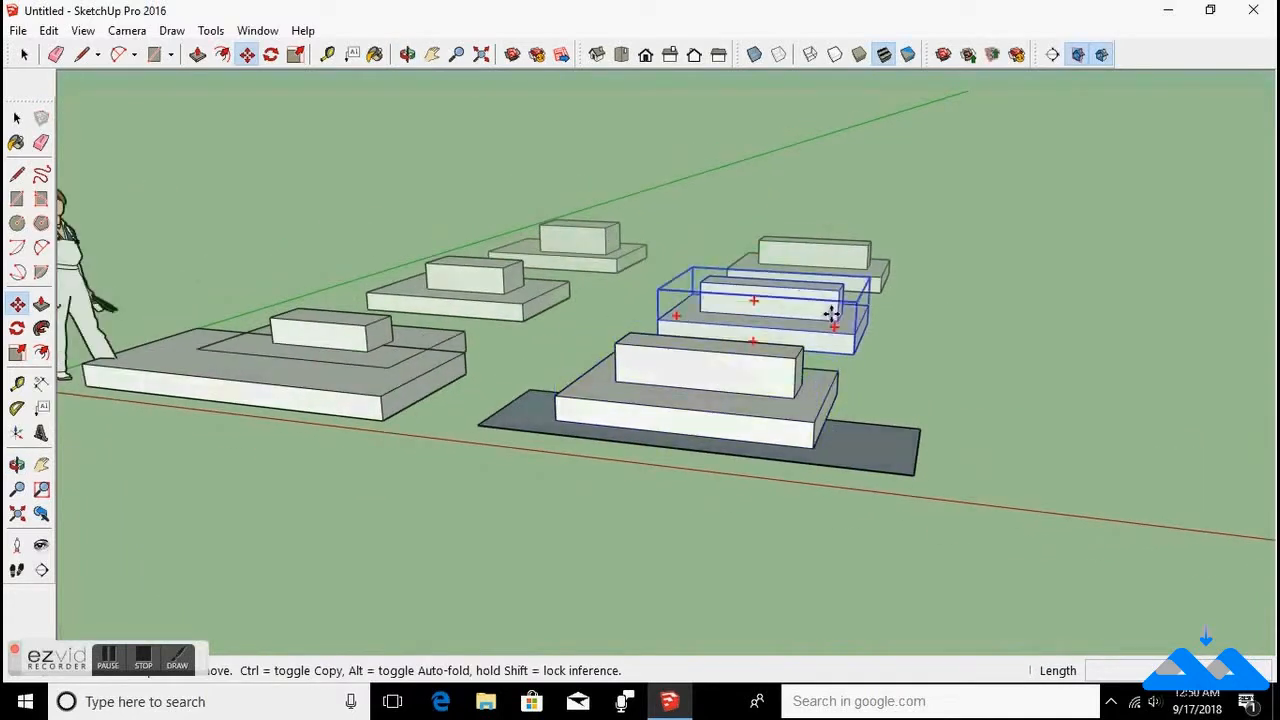
{"action": "scroll", "coordinate": [829, 320], "scroll_direction": "up", "scroll_amount": 5}
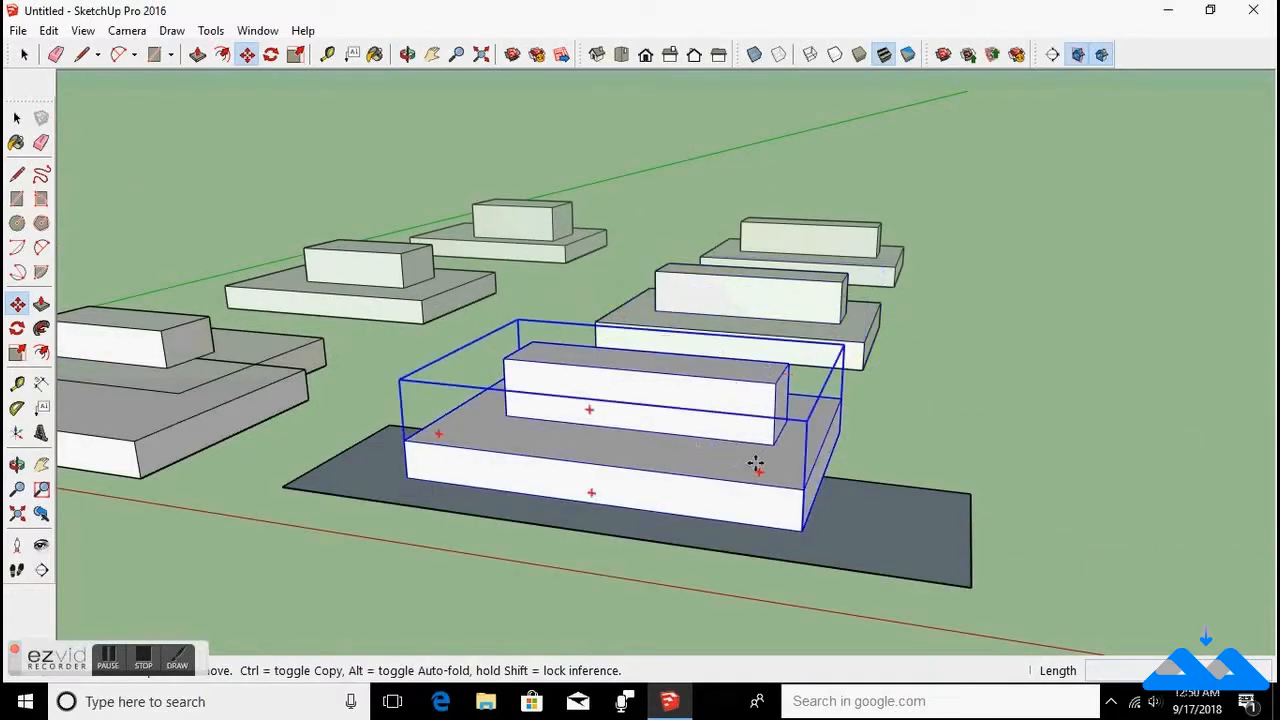
{"action": "scroll", "coordinate": [757, 398], "scroll_direction": "up", "scroll_amount": 3}
{"action": "middle_click_drag", "start_coordinate": [766, 426], "coordinate": [845, 468]}
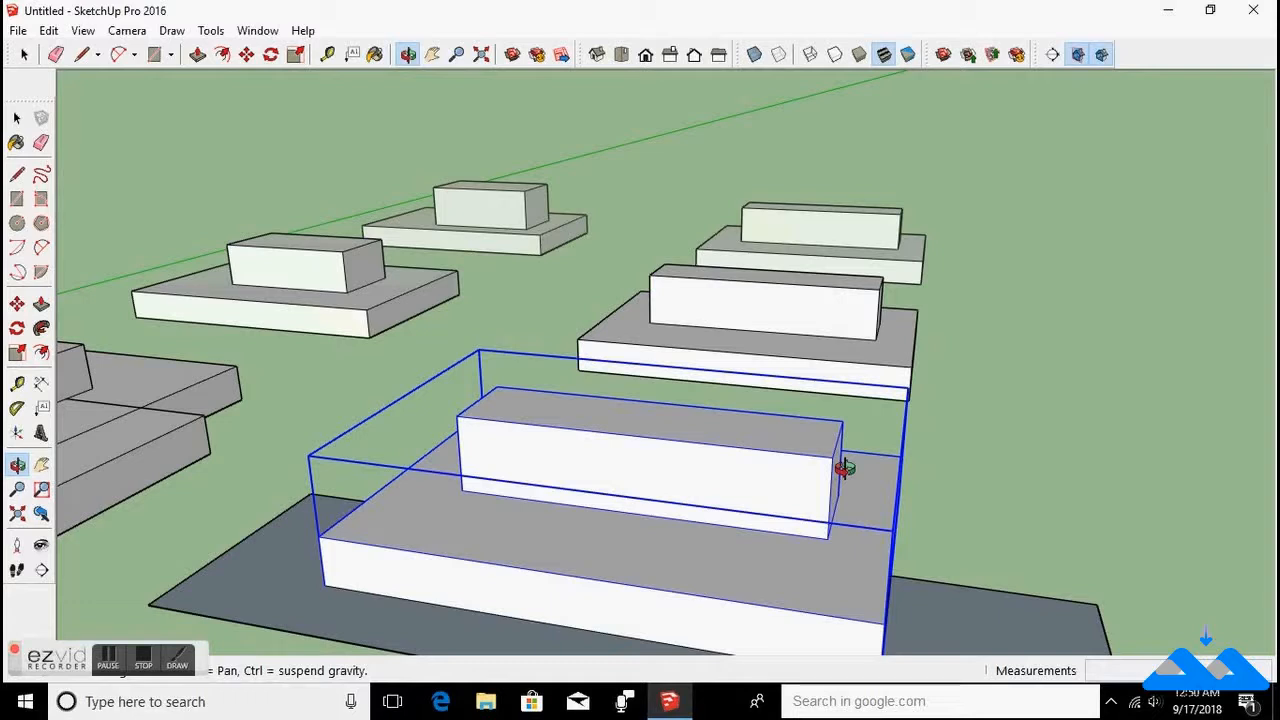
{"action": "scroll", "coordinate": [610, 477], "scroll_direction": "down", "scroll_amount": 5}
{"action": "scroll", "coordinate": [738, 362], "scroll_direction": "up", "scroll_amount": 3}
{"action": "scroll", "coordinate": [812, 320], "scroll_direction": "down", "scroll_amount": 4}
{"action": "scroll", "coordinate": [817, 338], "scroll_direction": "up", "scroll_amount": 4}
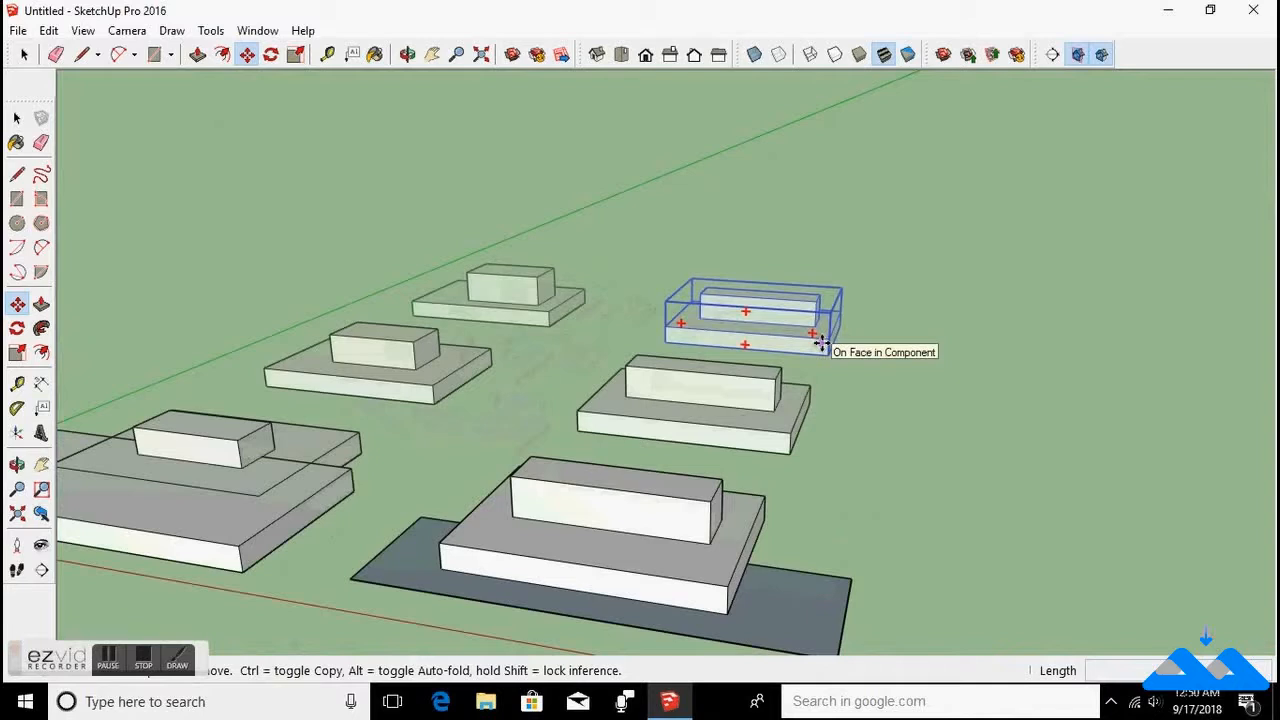
{"action": "scroll", "coordinate": [820, 343], "scroll_direction": "down", "scroll_amount": 3}
{"action": "scroll", "coordinate": [820, 344], "scroll_direction": "up", "scroll_amount": 4}
{"action": "scroll", "coordinate": [820, 345], "scroll_direction": "down", "scroll_amount": 2}
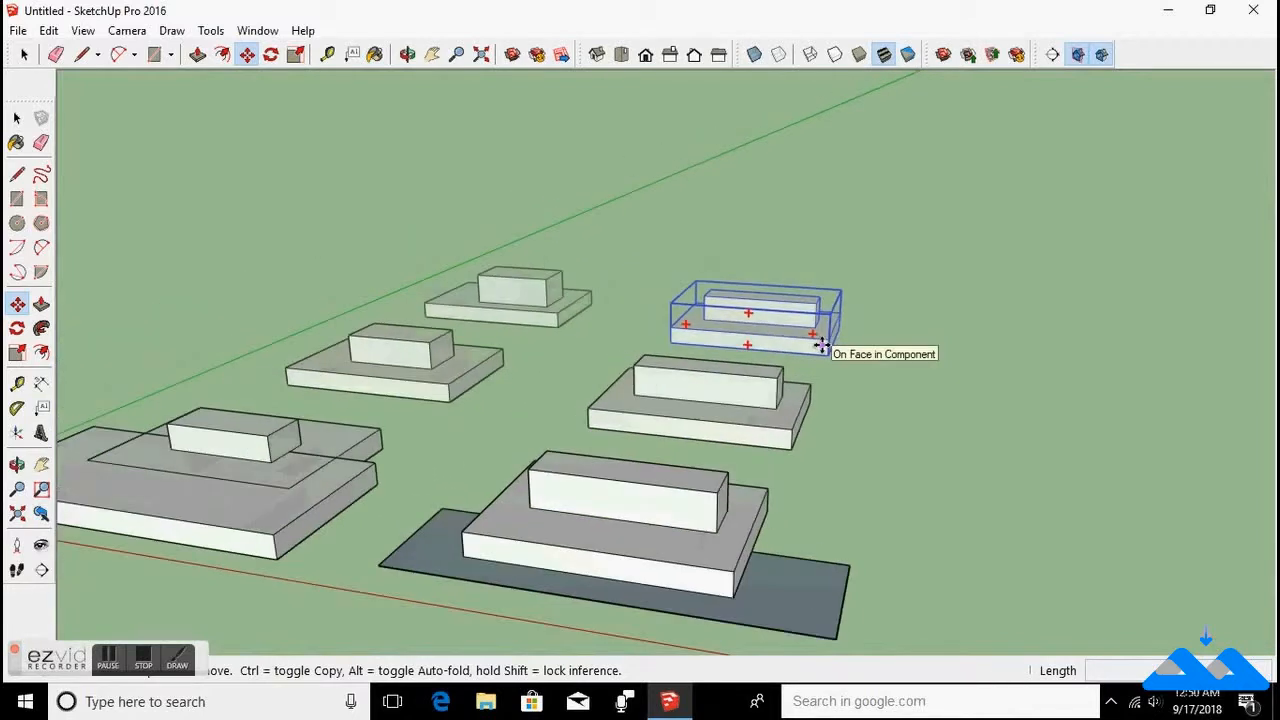
{"action": "scroll", "coordinate": [820, 345], "scroll_direction": "up", "scroll_amount": 3}
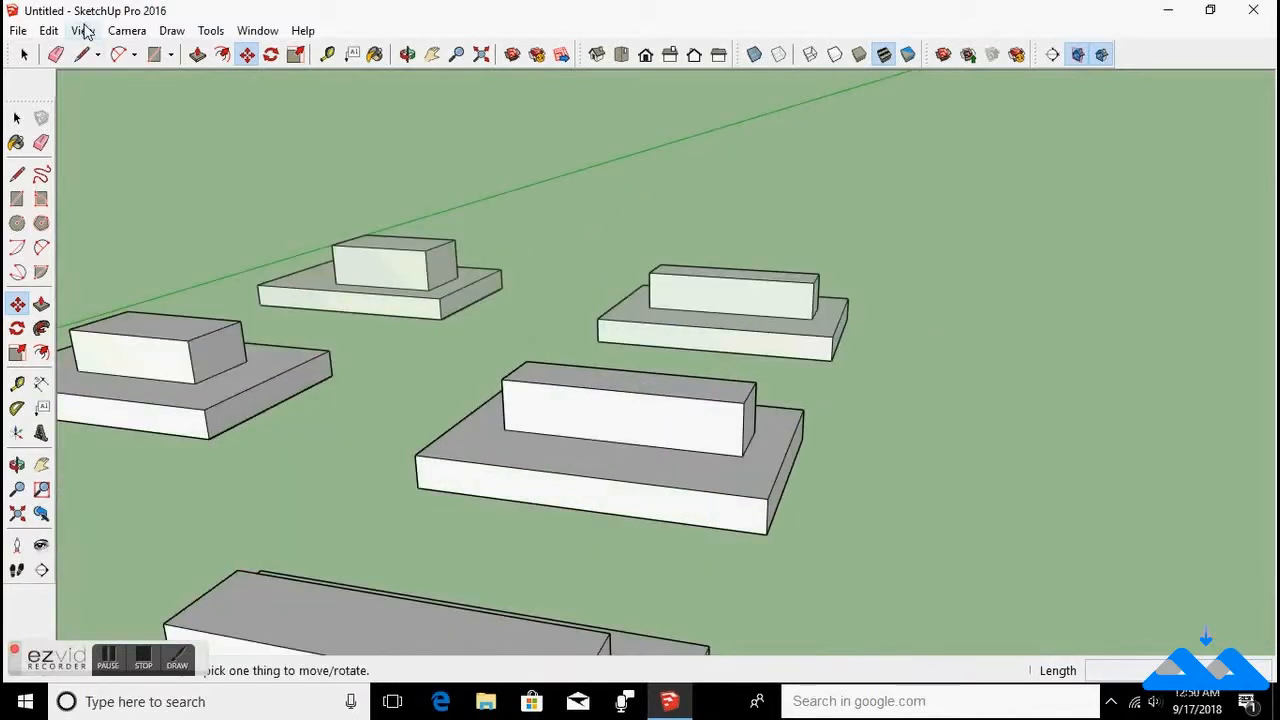
Turn the fog display back off.
{"action": "left_click", "coordinate": [84, 30]}
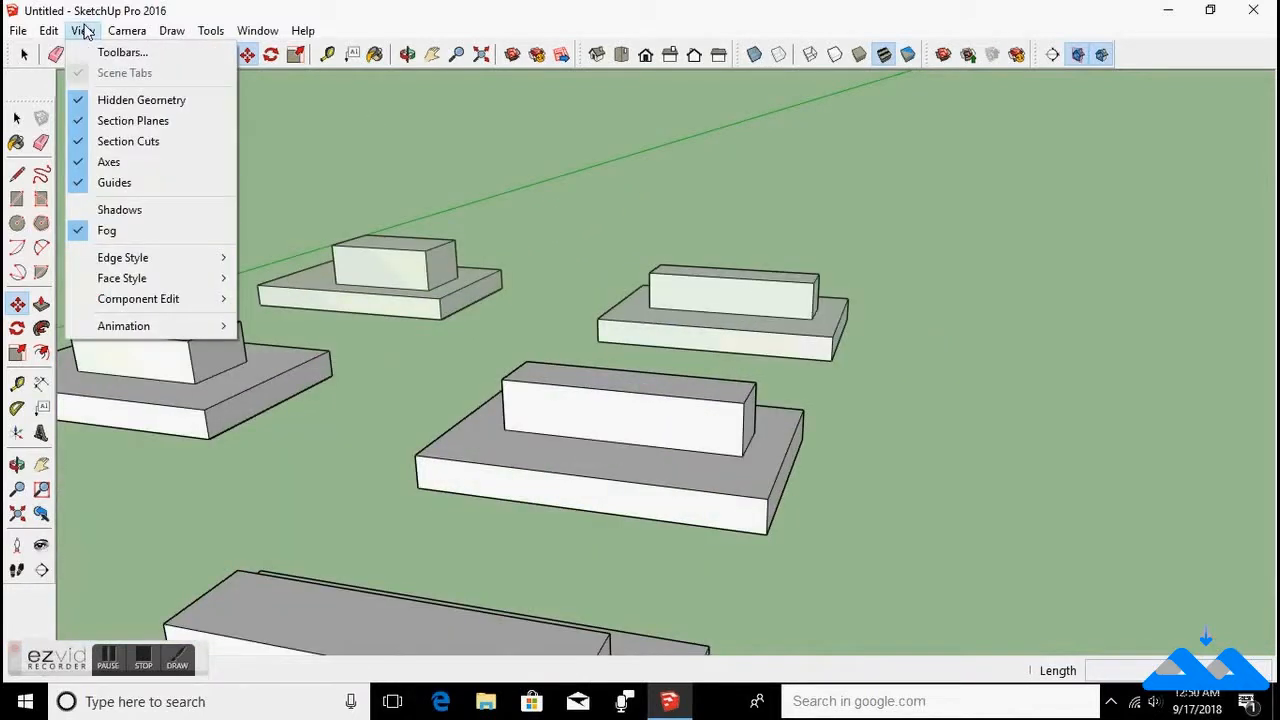
{"action": "left_click", "coordinate": [82, 230]}
{"action": "scroll", "coordinate": [601, 251], "scroll_direction": "down", "scroll_amount": 5}
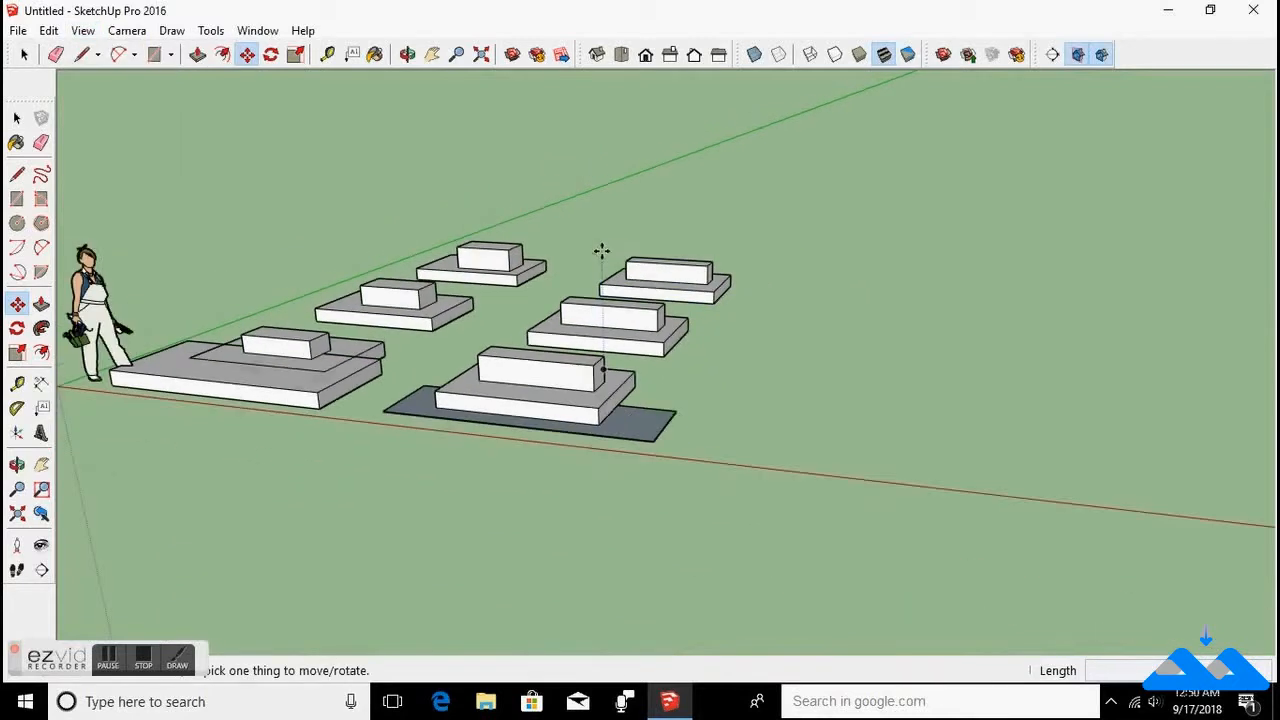
{"action": "scroll", "coordinate": [654, 289], "scroll_direction": "up", "scroll_amount": 3}
{"action": "scroll", "coordinate": [654, 289], "scroll_direction": "down", "scroll_amount": 4}
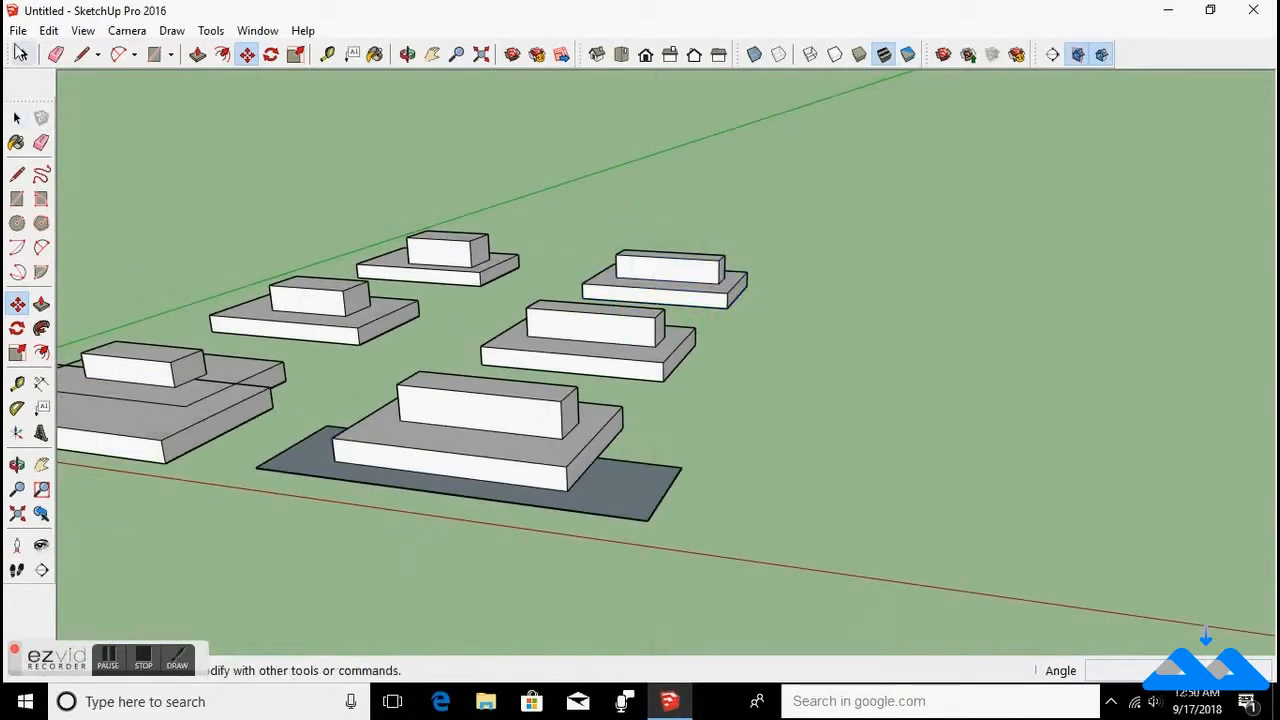
Hide the model's edges through the edge style options, then show the edges again.
{"action": "left_click", "coordinate": [83, 31]}
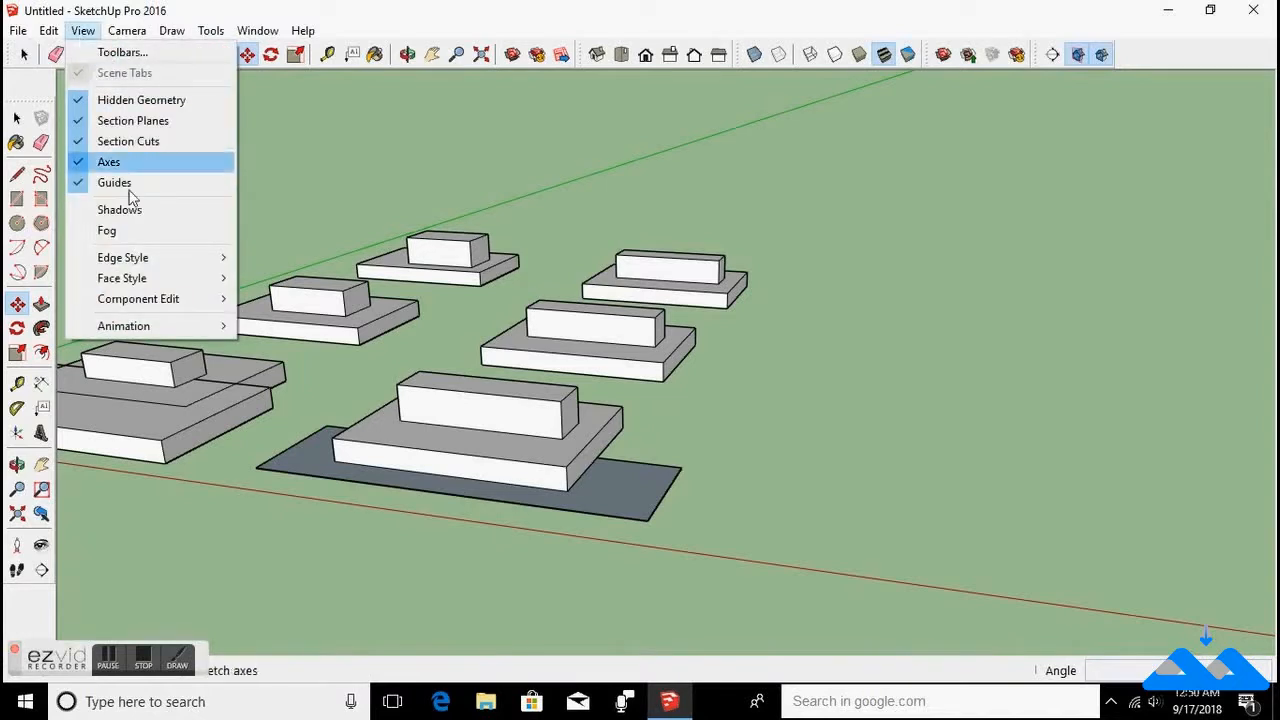
{"action": "mouse_move", "coordinate": [143, 263]}
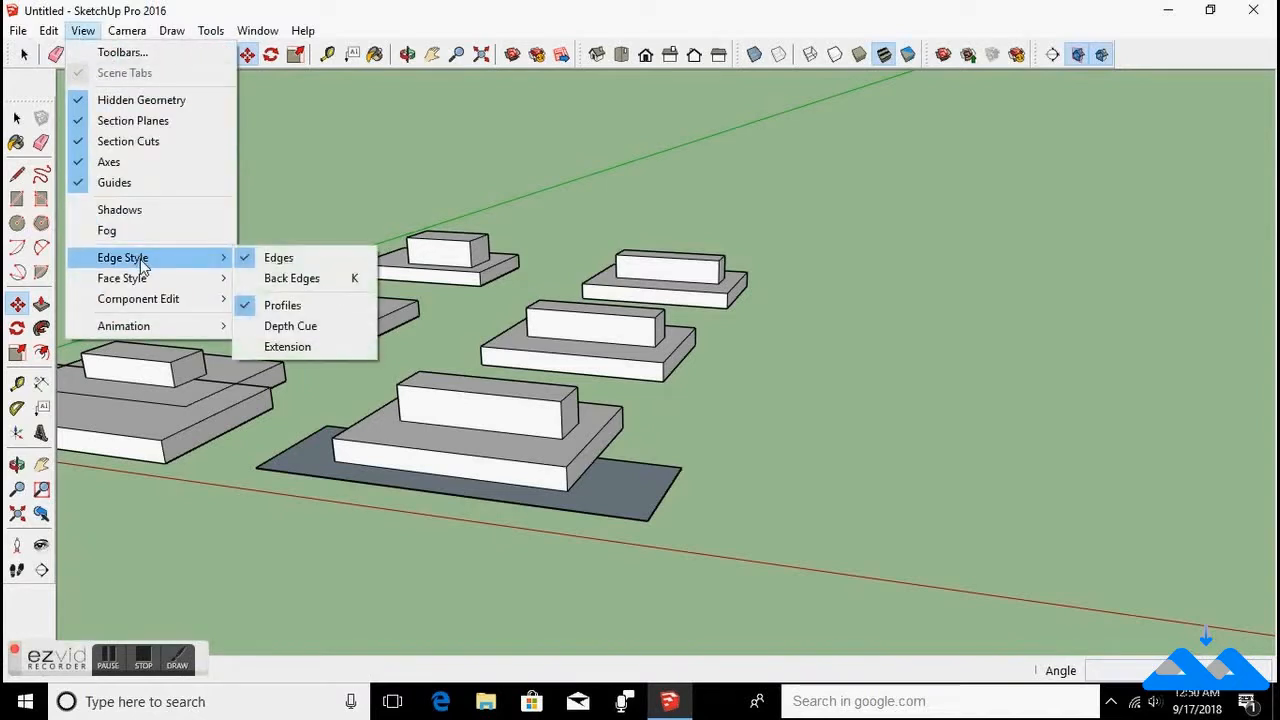
{"action": "left_click", "coordinate": [250, 264]}
{"action": "scroll", "coordinate": [569, 442], "scroll_direction": "up", "scroll_amount": 5}
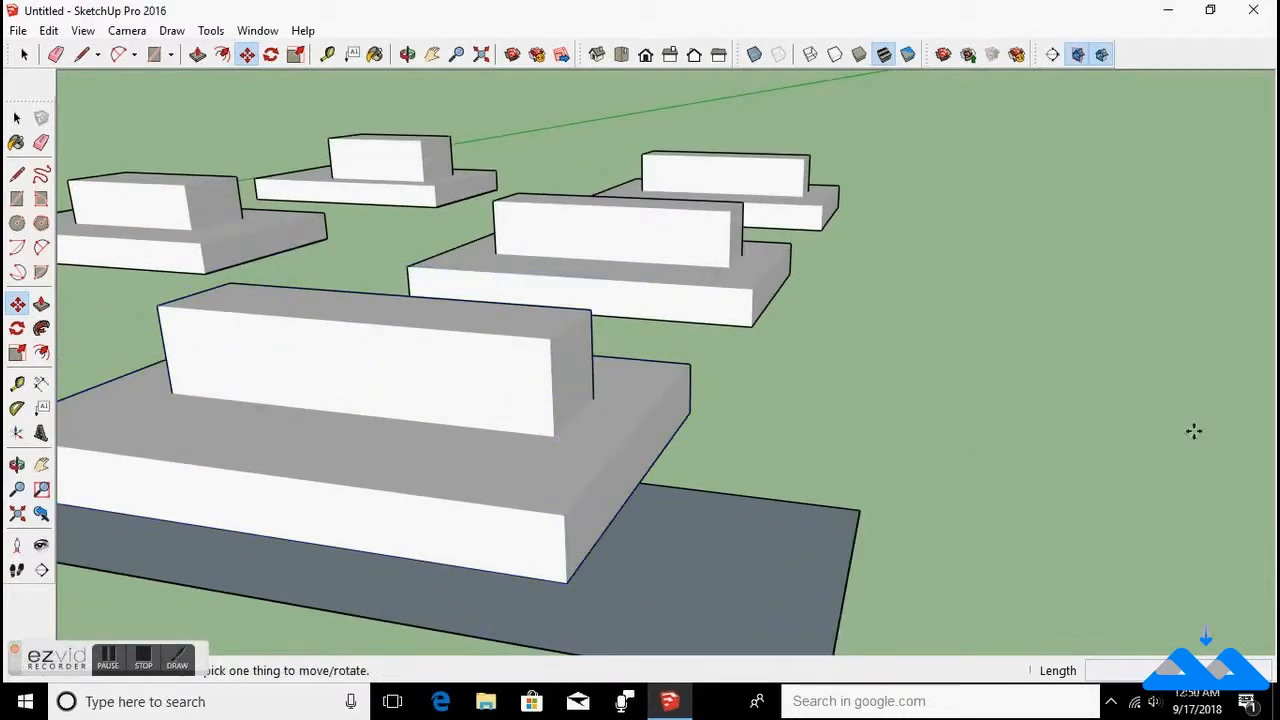
{"action": "left_click", "coordinate": [90, 32]}
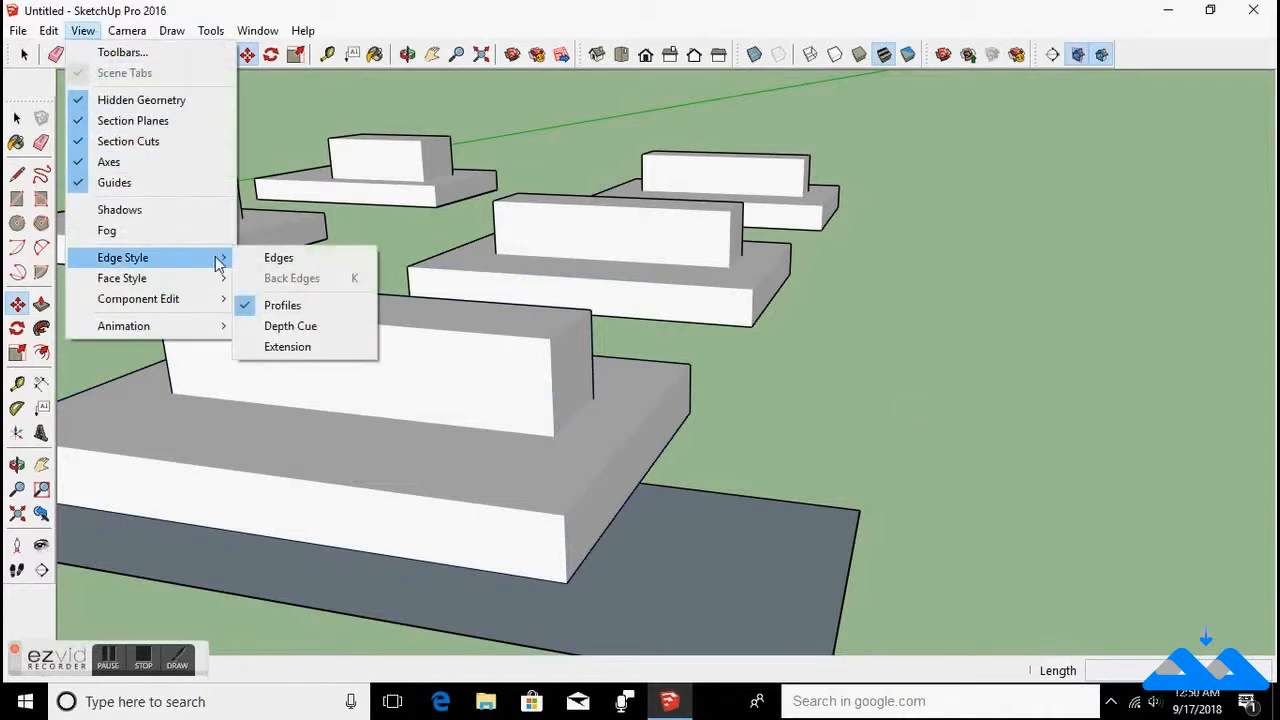
{"action": "left_click", "coordinate": [268, 258]}
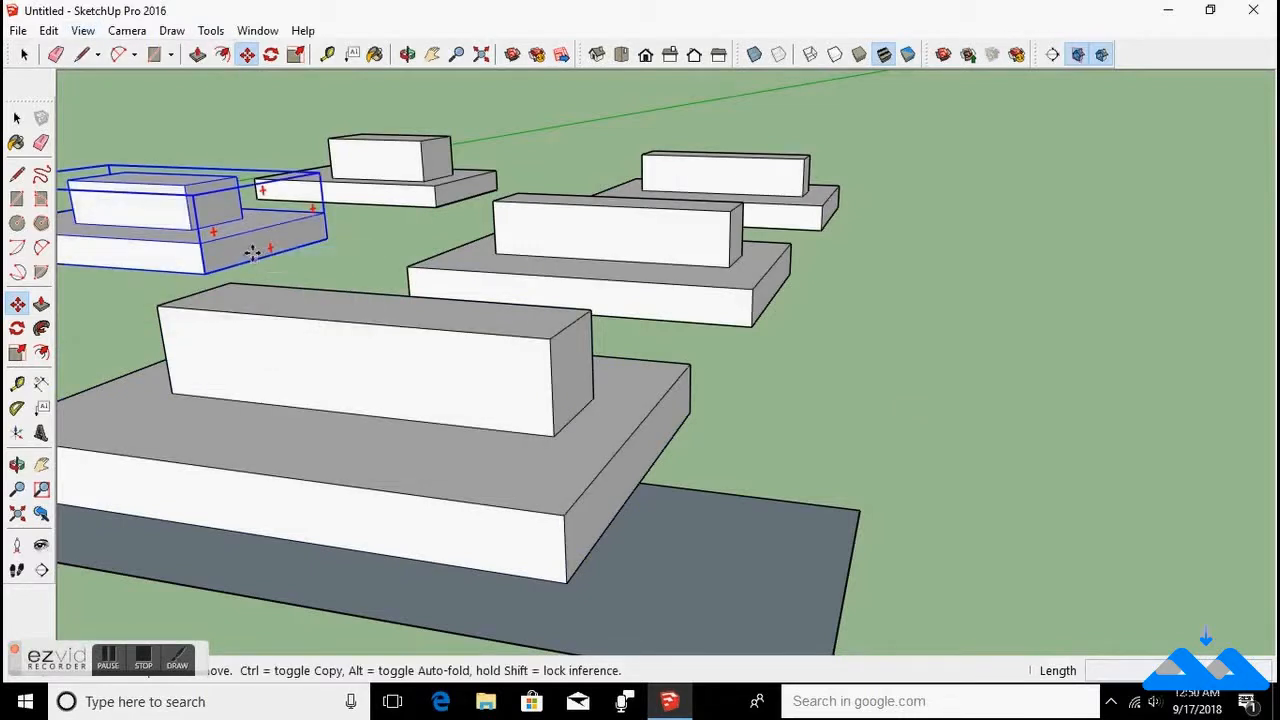
Turn on the Depth Cue edge style.
{"action": "left_click", "coordinate": [83, 31]}
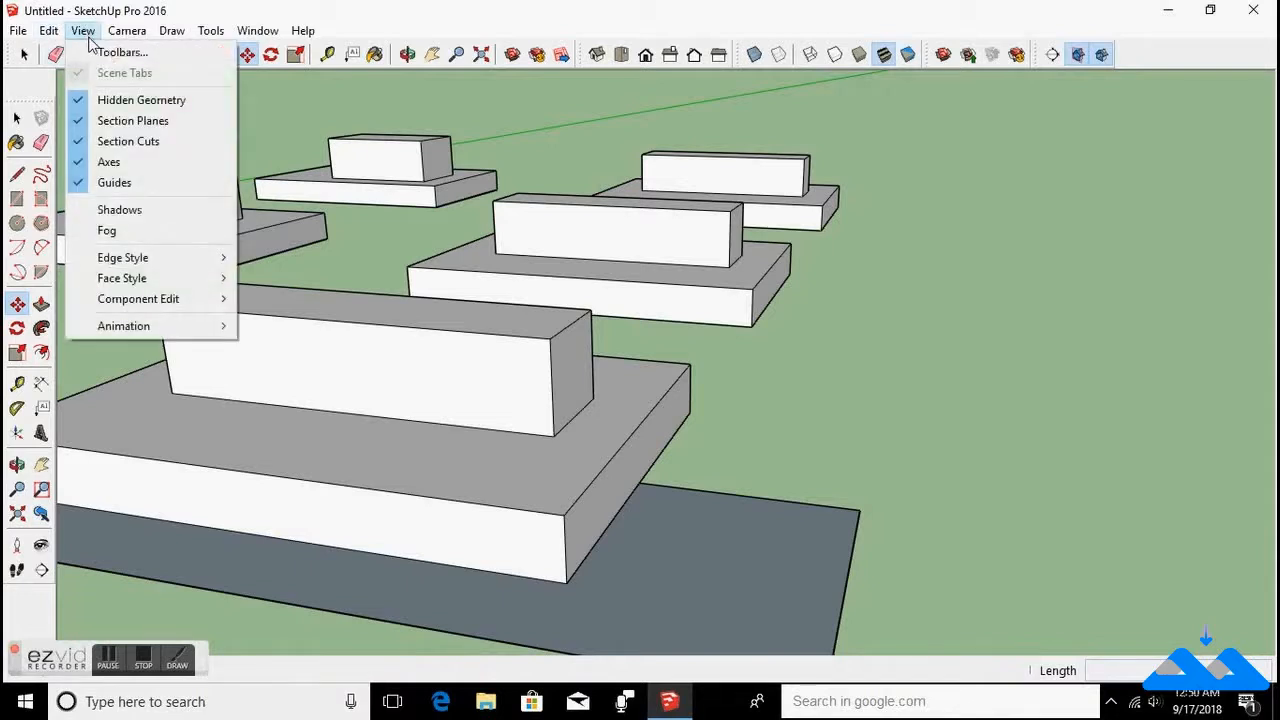
{"action": "mouse_move", "coordinate": [157, 262]}
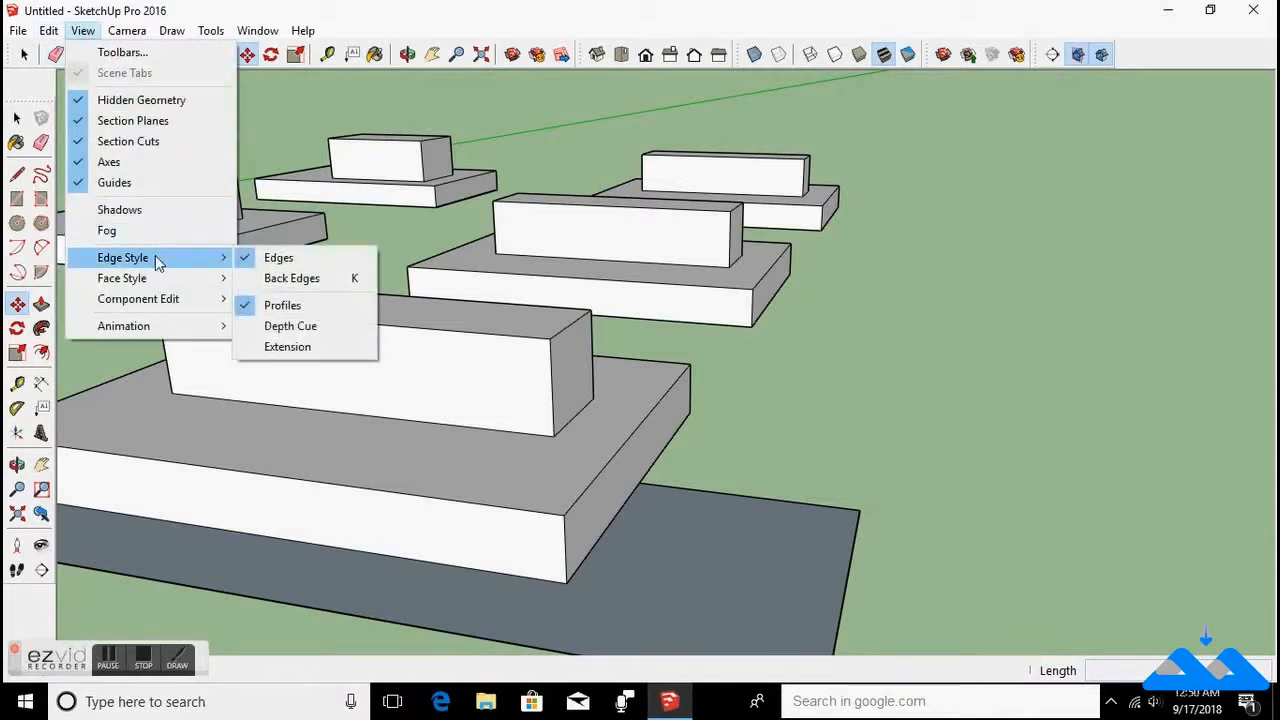
{"action": "left_click", "coordinate": [246, 325]}
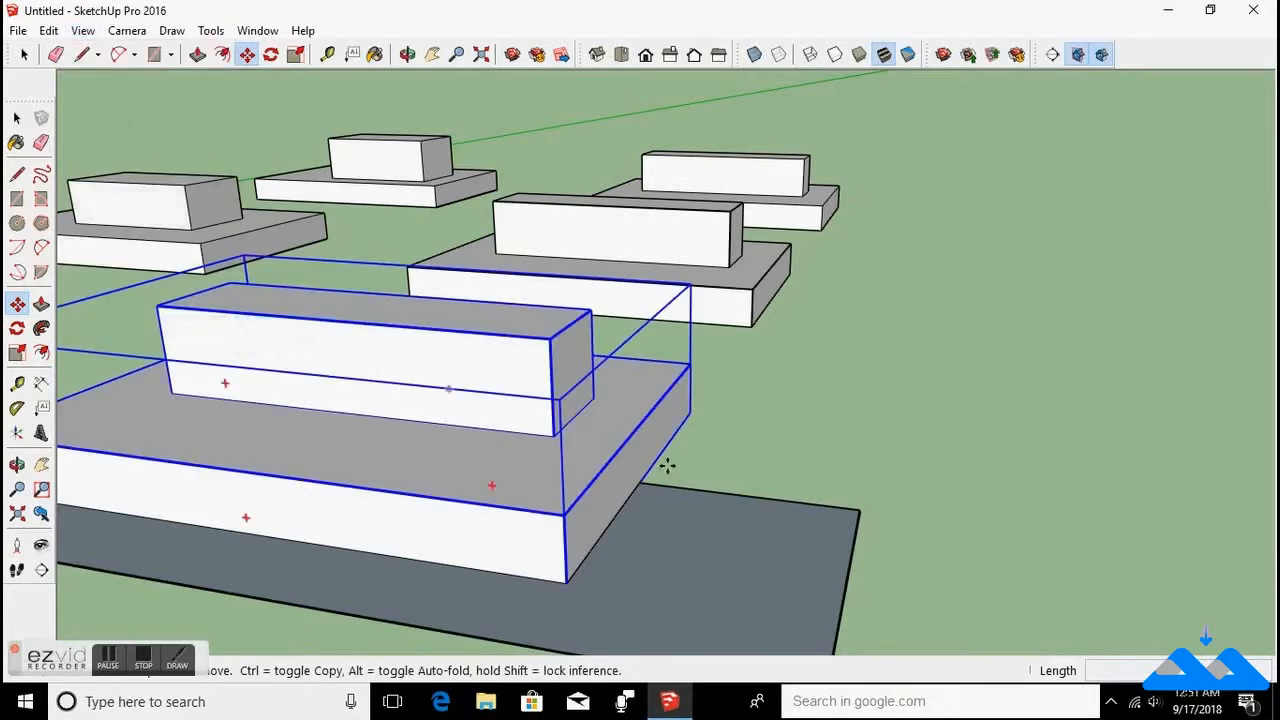
{"action": "middle_click_drag", "start_coordinate": [780, 514], "coordinate": [663, 574]}
{"action": "scroll", "coordinate": [470, 446], "scroll_direction": "up", "scroll_amount": 2}
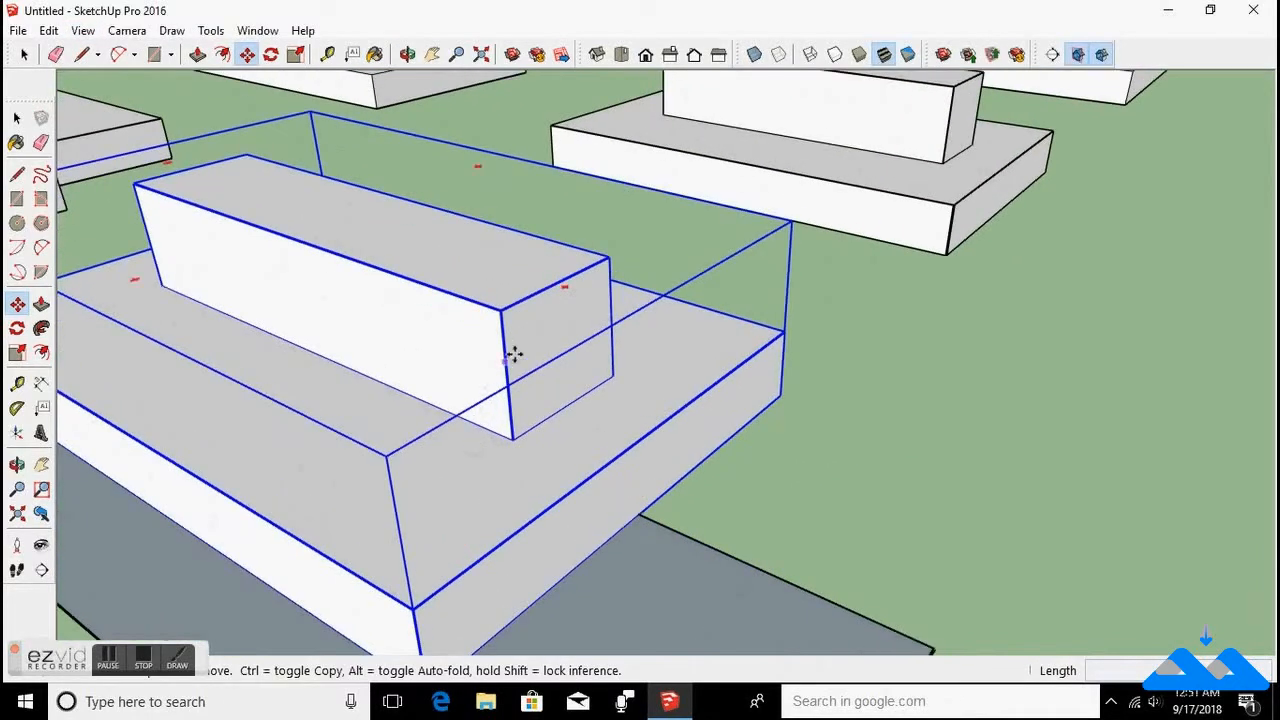
{"action": "scroll", "coordinate": [852, 398], "scroll_direction": "down", "scroll_amount": 1}
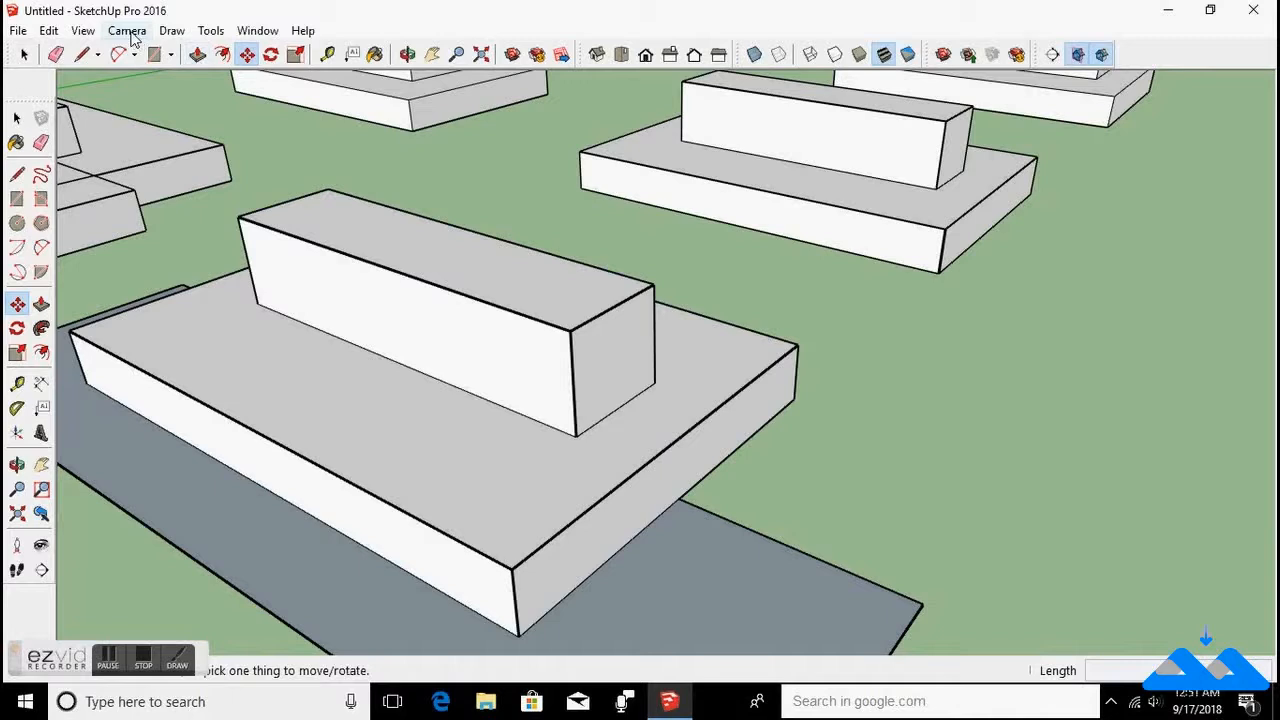
Turn on the Extension edge style, then toggle Extension back off.
{"action": "left_click", "coordinate": [83, 30]}
{"action": "mouse_move", "coordinate": [150, 264]}
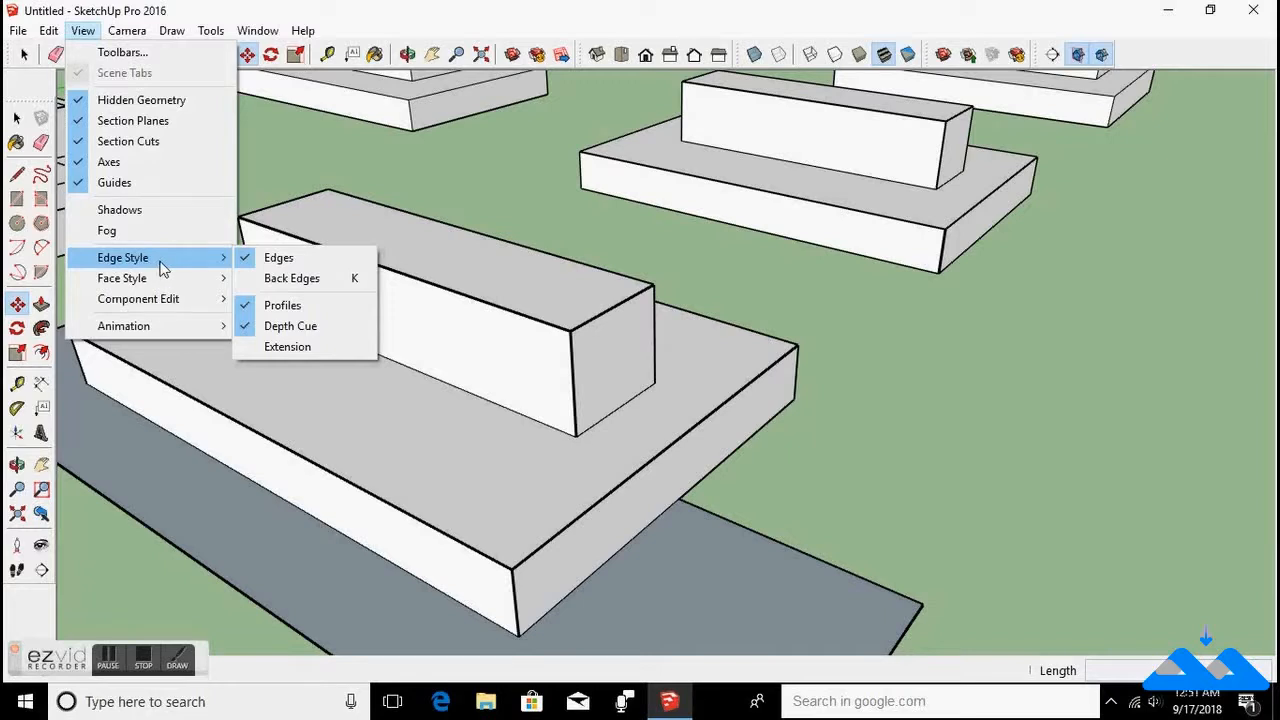
{"action": "left_click", "coordinate": [244, 350]}
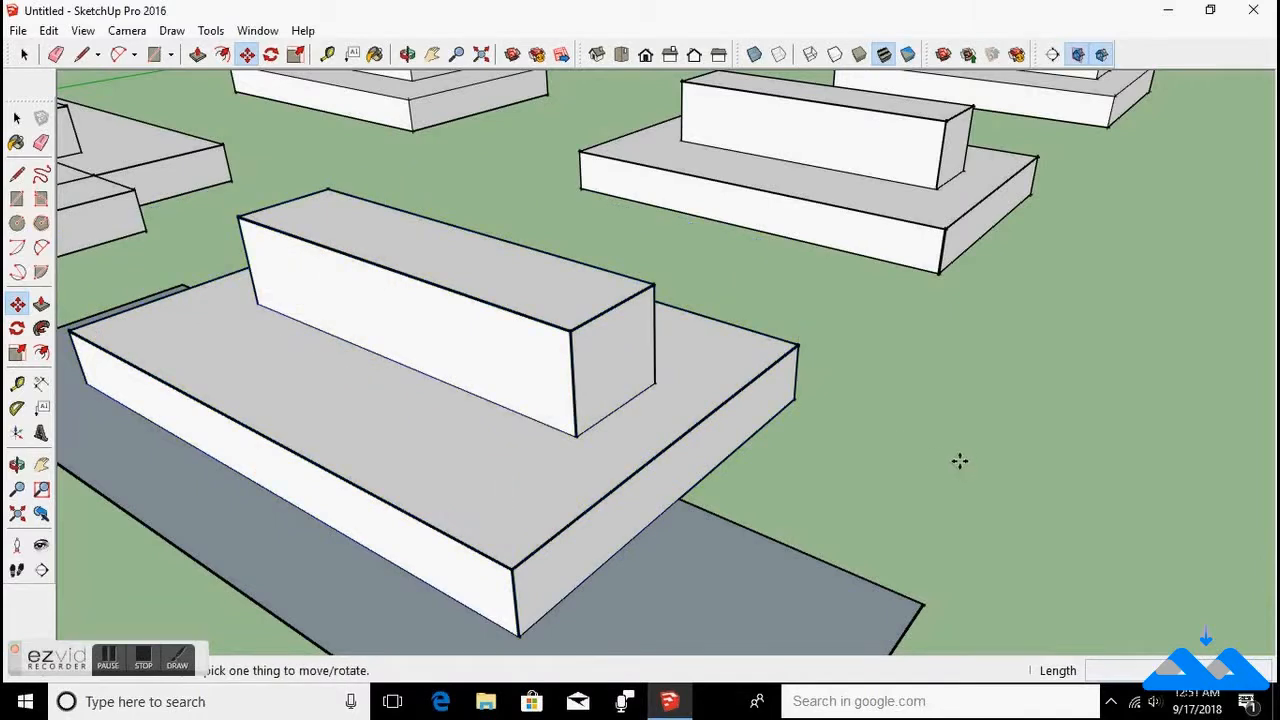
{"action": "scroll", "coordinate": [843, 340], "scroll_direction": "up", "scroll_amount": 5}
{"action": "scroll", "coordinate": [842, 341], "scroll_direction": "down", "scroll_amount": 3}
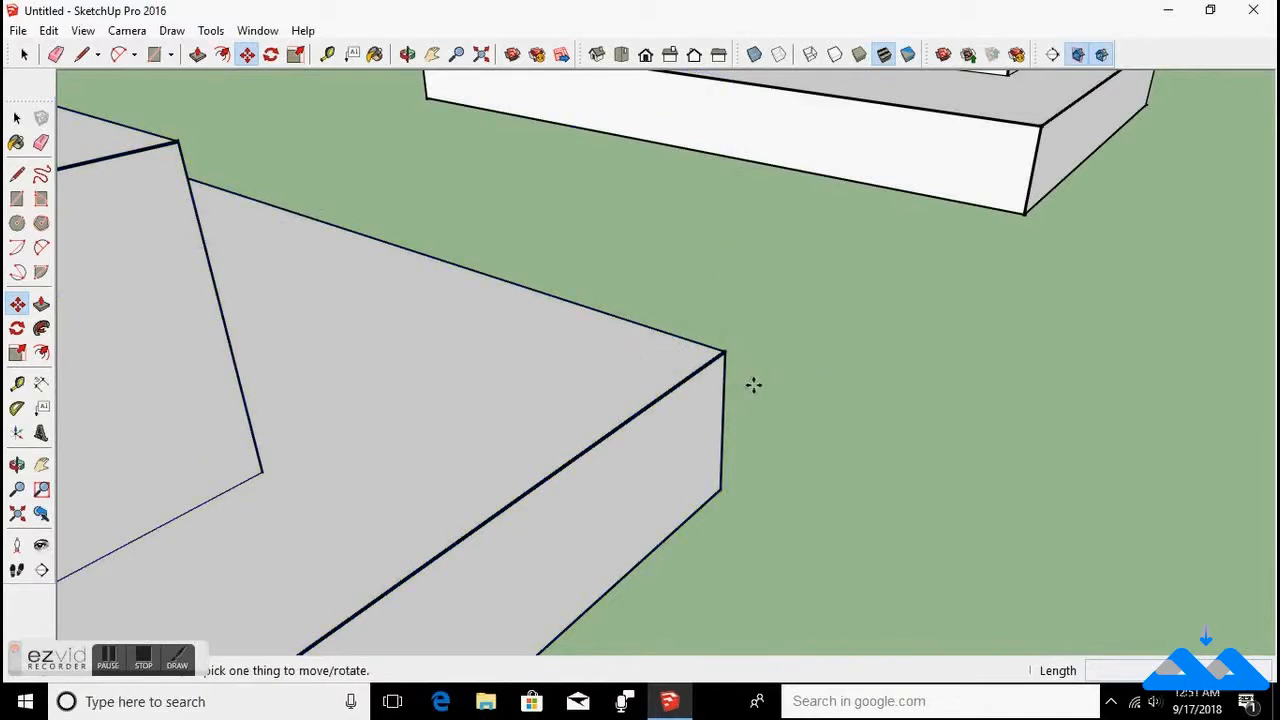
{"action": "left_click", "coordinate": [83, 30]}
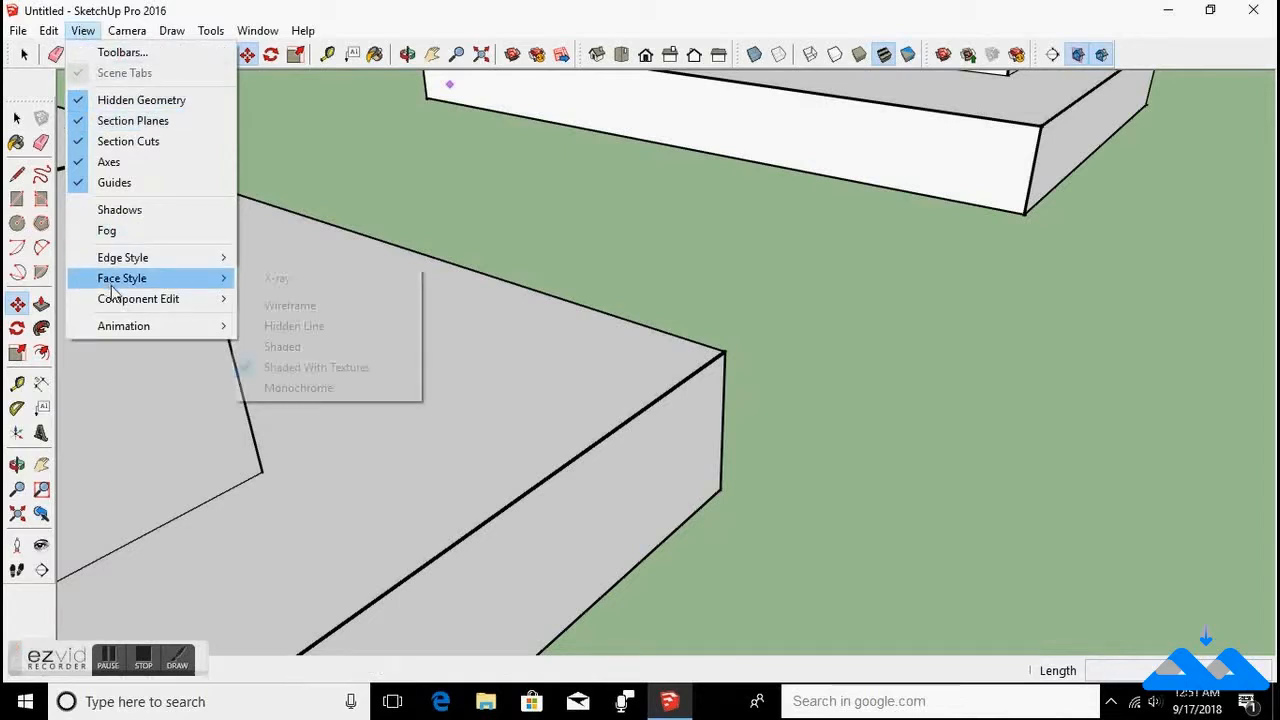
{"action": "mouse_move", "coordinate": [203, 268]}
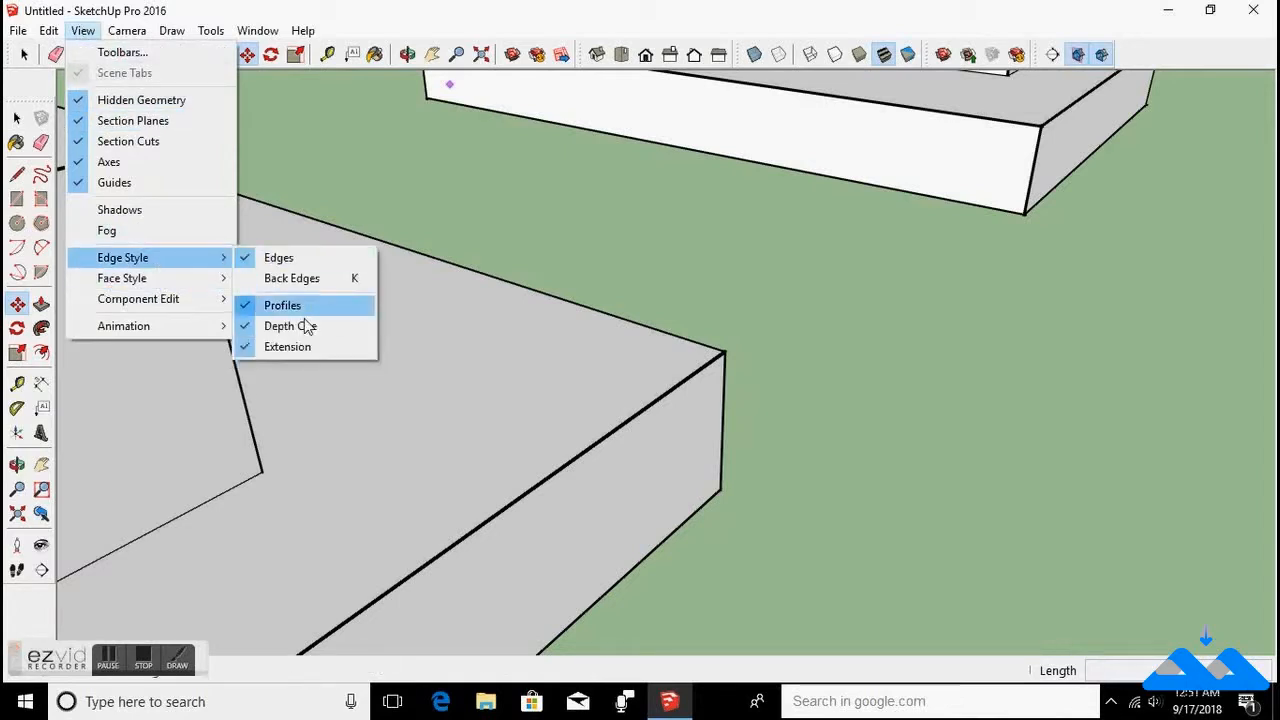
{"action": "left_click", "coordinate": [307, 349]}
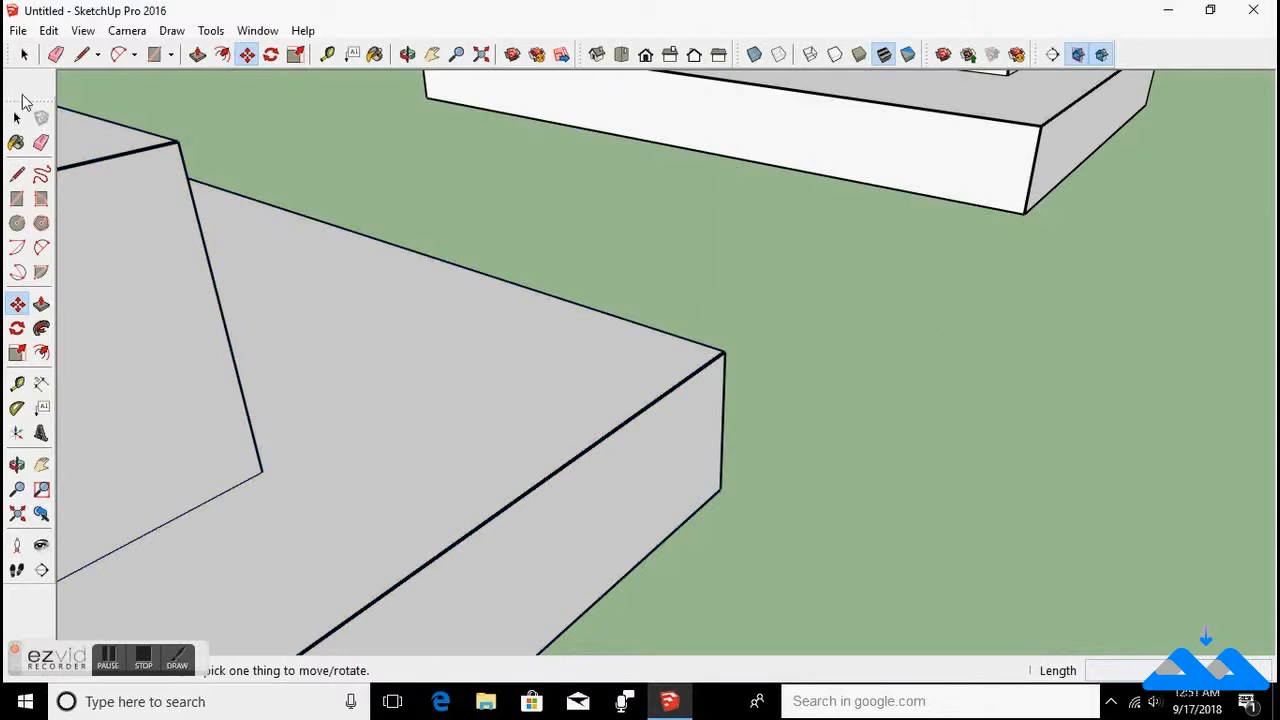
Switch the face style to X-ray.
{"action": "left_click", "coordinate": [83, 33]}
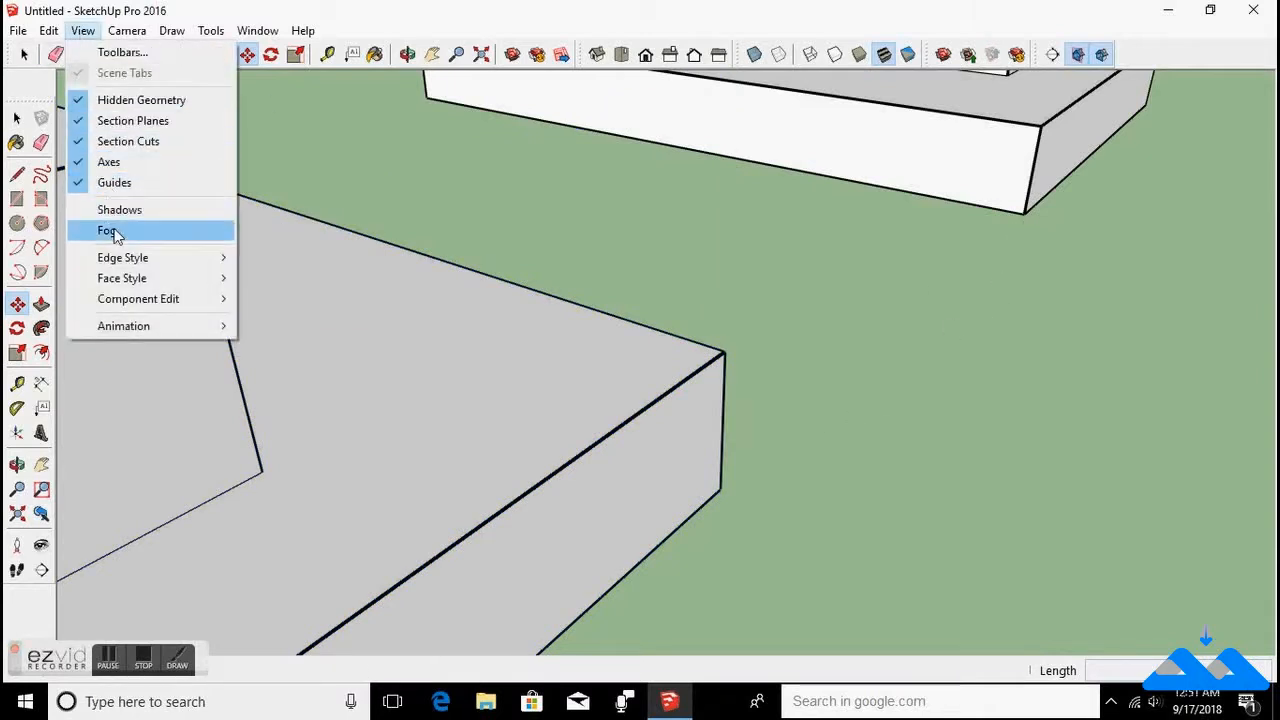
{"action": "mouse_move", "coordinate": [127, 286]}
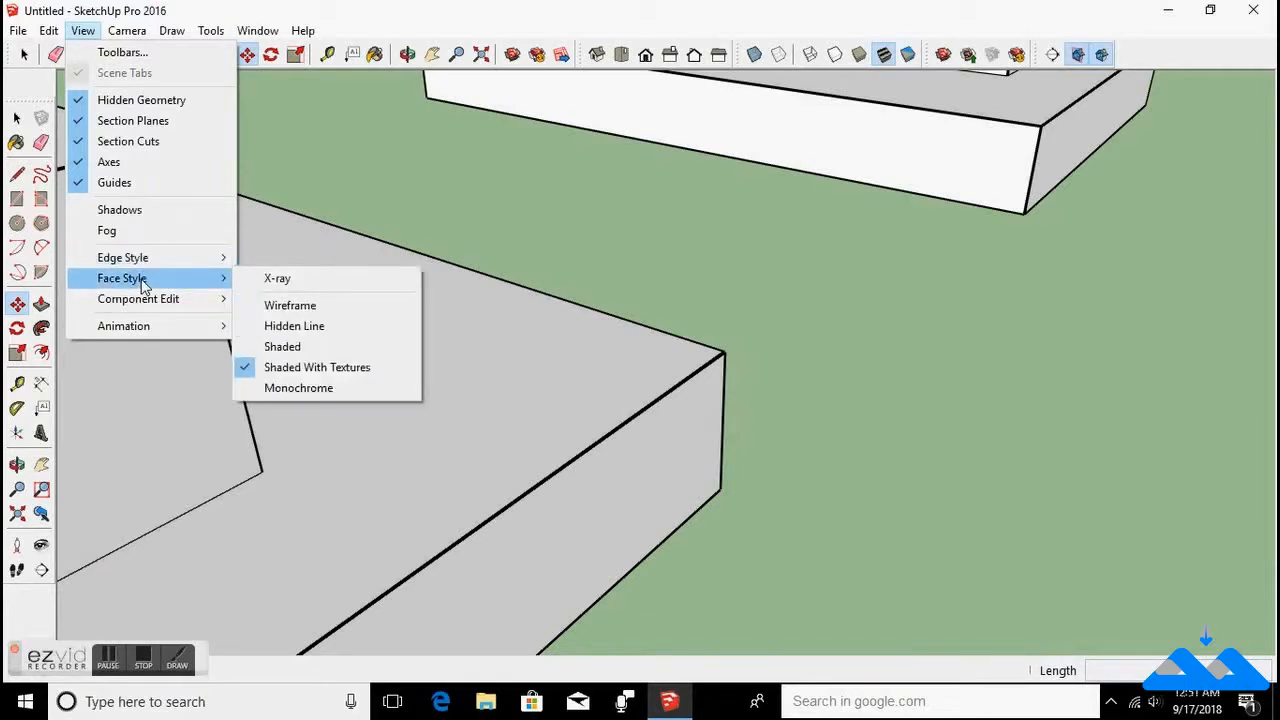
{"action": "left_click", "coordinate": [277, 279]}
{"action": "scroll", "coordinate": [366, 275], "scroll_direction": "down", "scroll_amount": 10}
{"action": "middle_click_drag", "start_coordinate": [357, 375], "coordinate": [266, 213]}
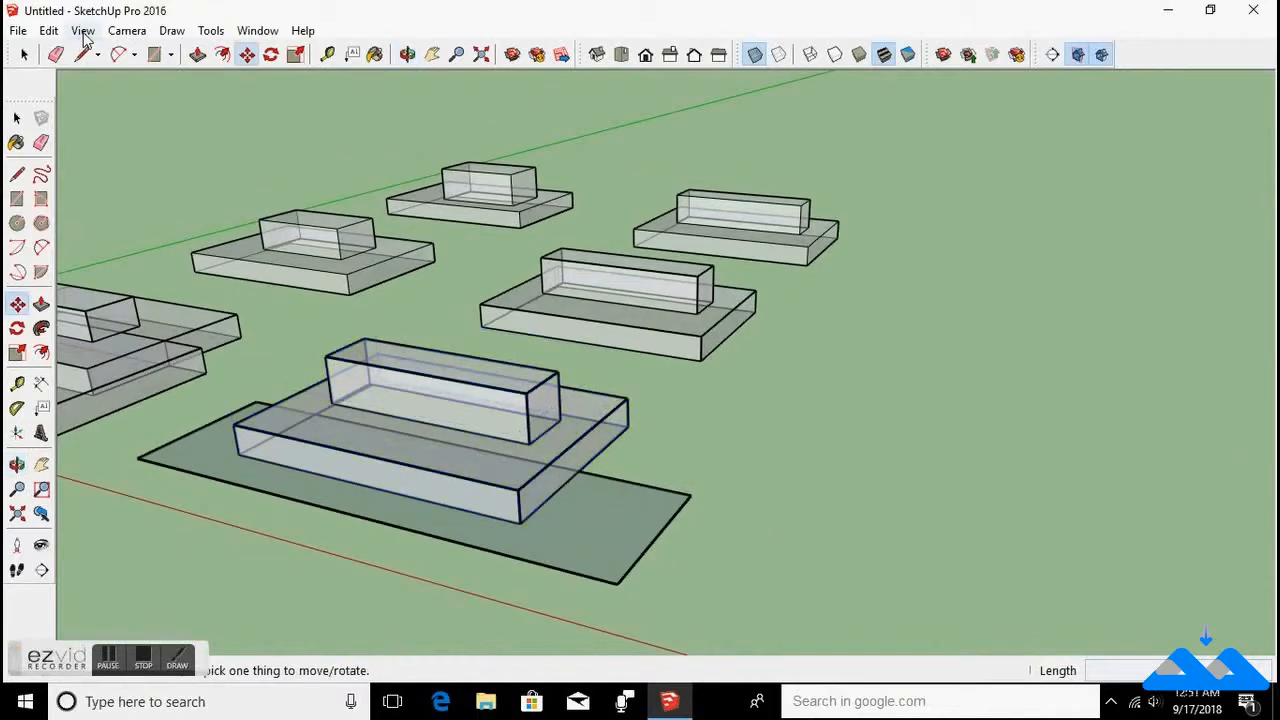
Switch the face style to Wireframe, then back to Shaded With Textures.
{"action": "left_click", "coordinate": [83, 31]}
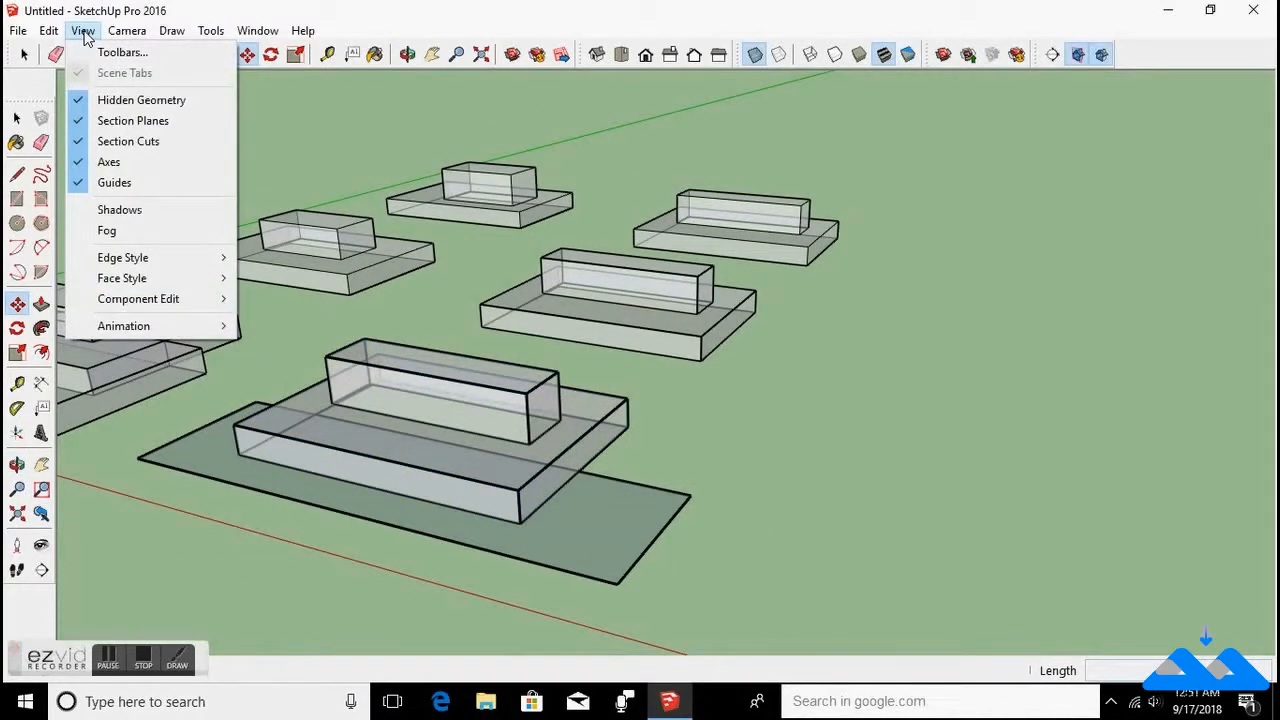
{"action": "mouse_move", "coordinate": [120, 280]}
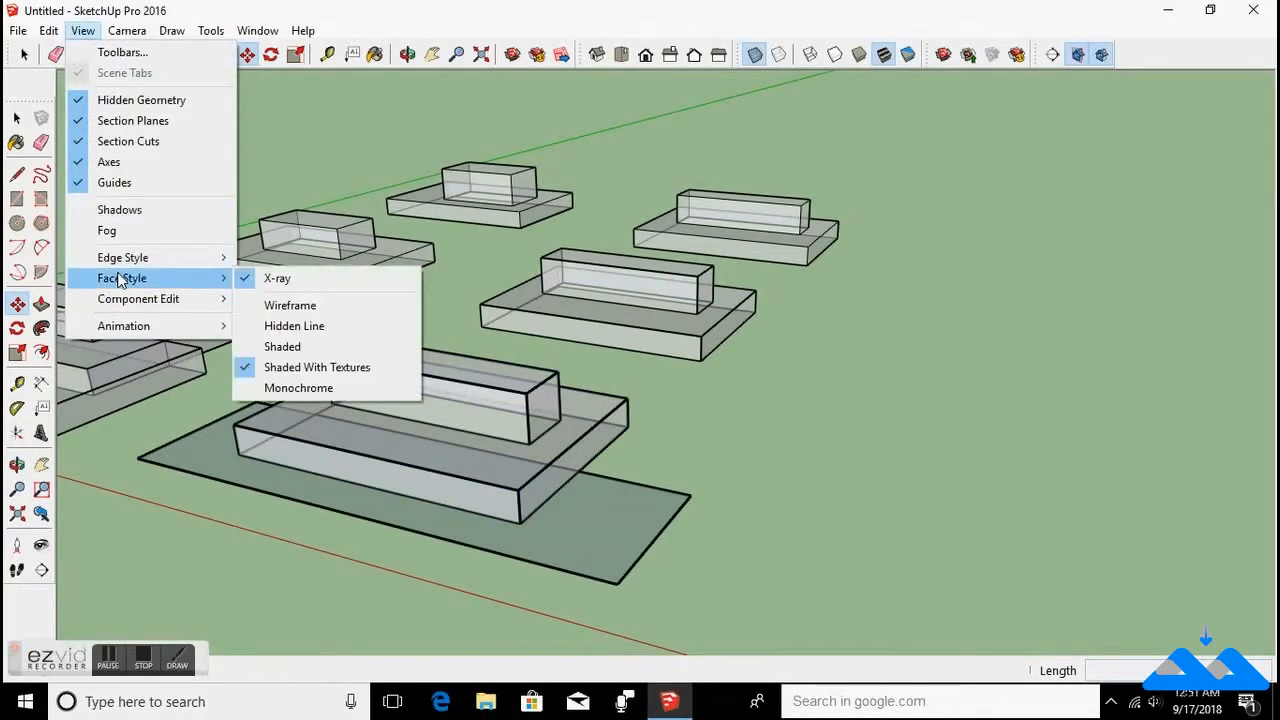
{"action": "left_click", "coordinate": [254, 309]}
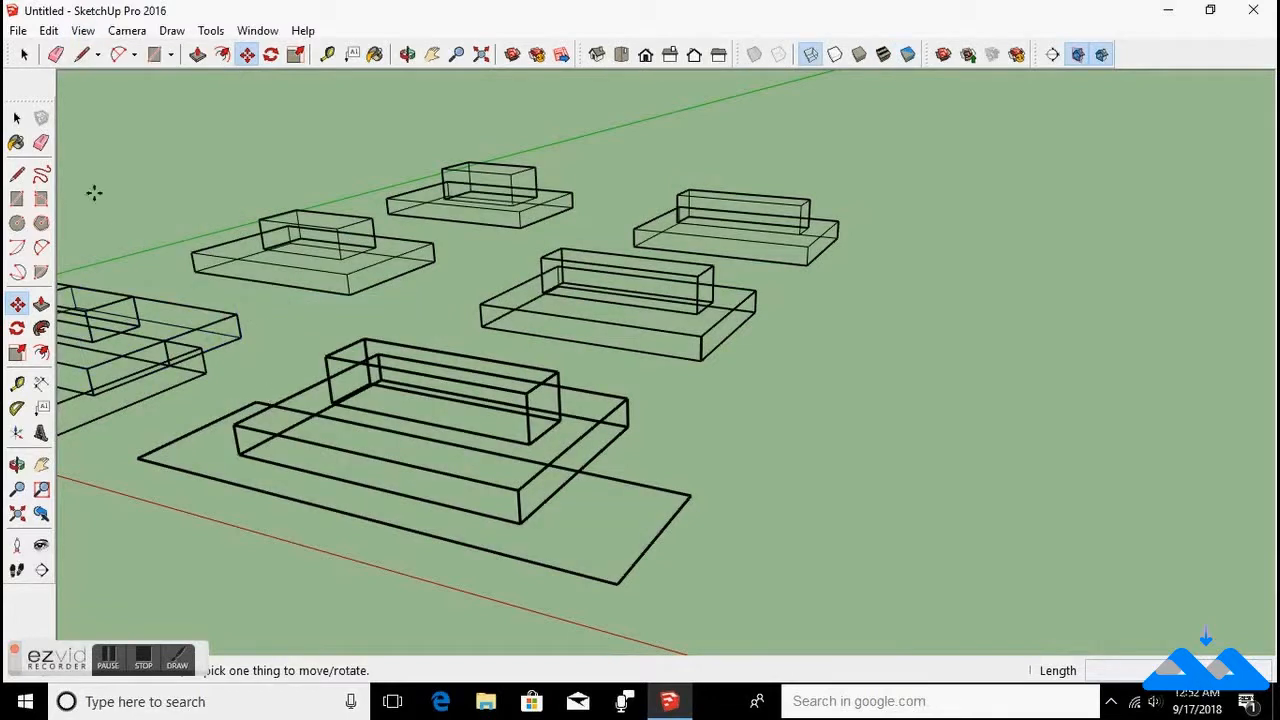
{"action": "left_click", "coordinate": [83, 30]}
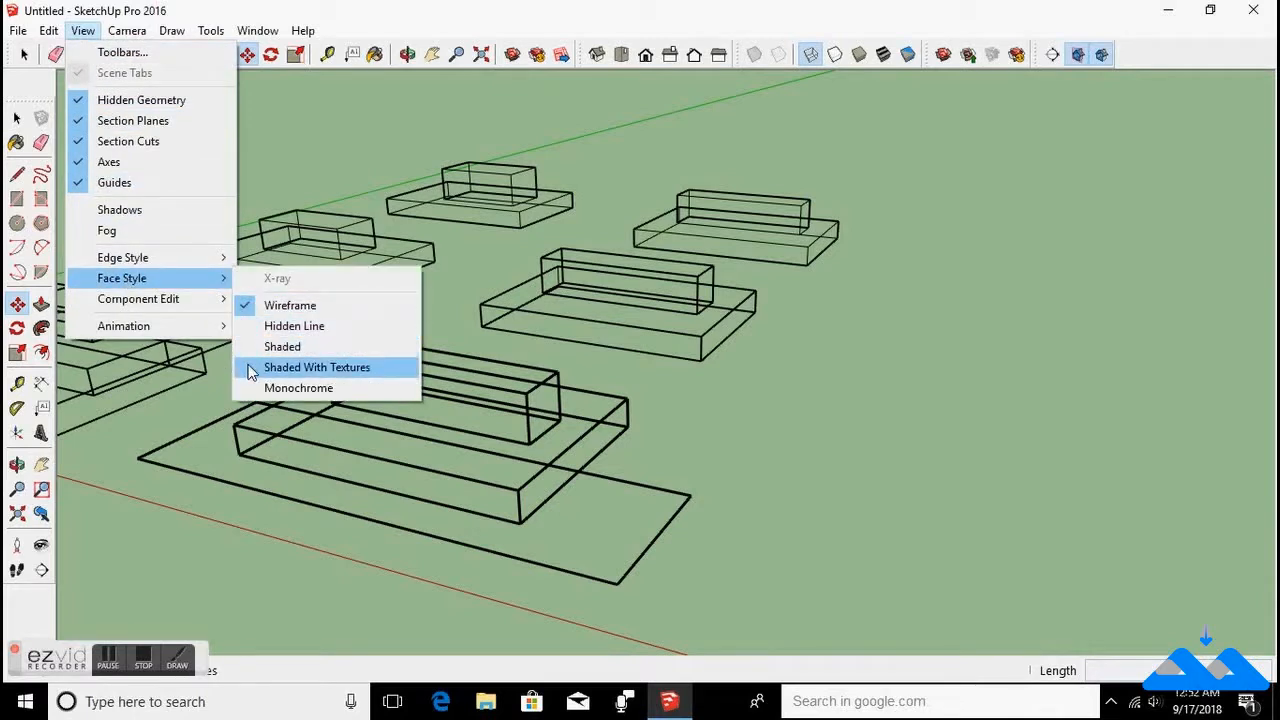
{"action": "left_click", "coordinate": [252, 372]}
Switch the face style to Monochrome, then to Shaded.
{"action": "left_click", "coordinate": [83, 30]}
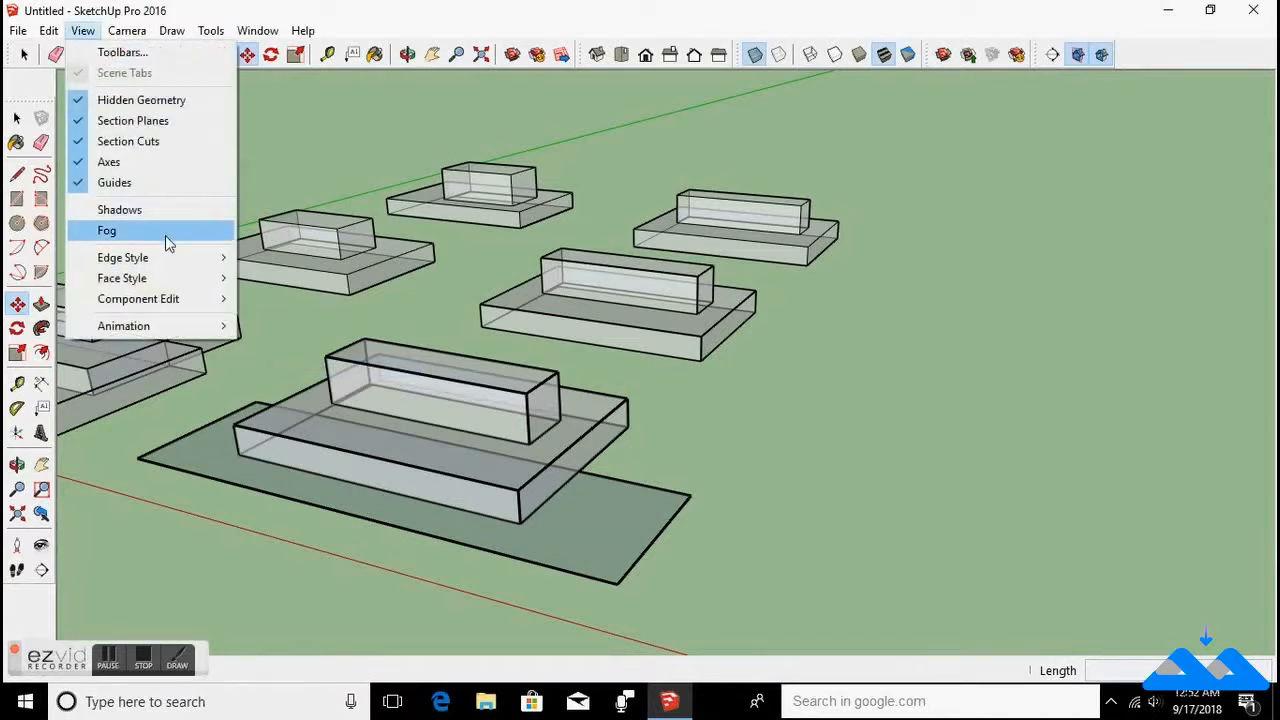
{"action": "mouse_move", "coordinate": [168, 285]}
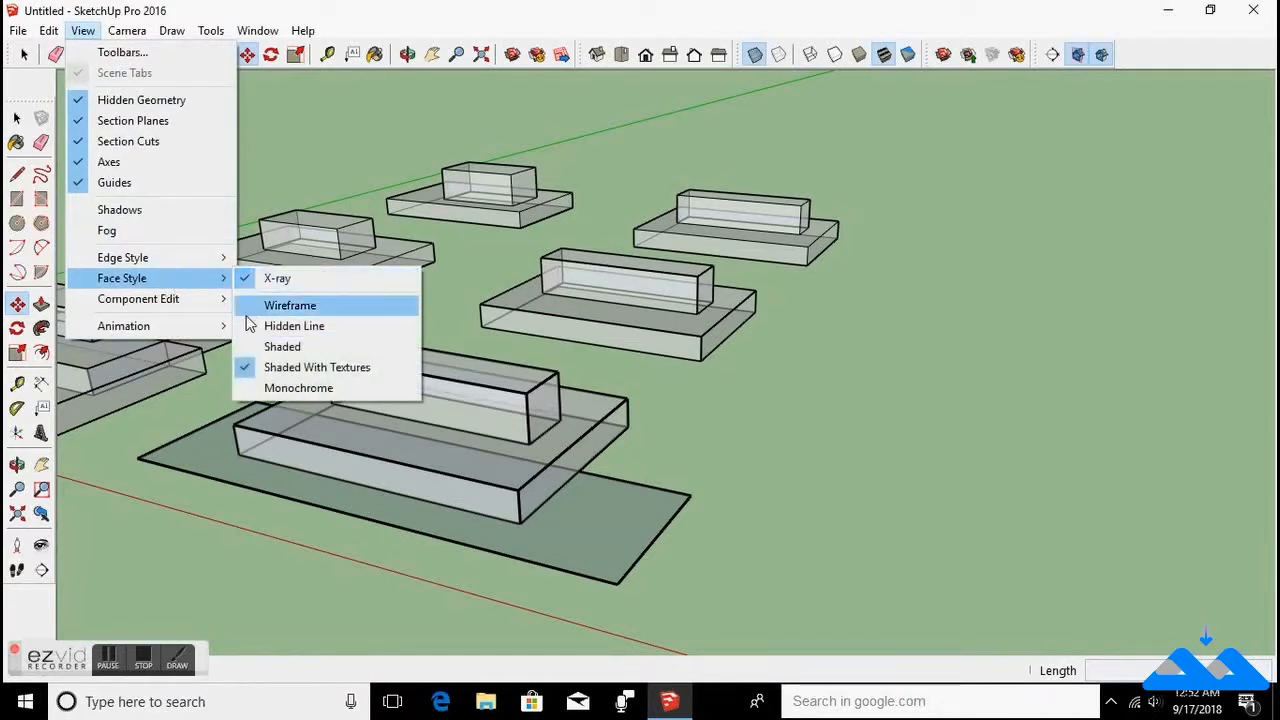
{"action": "left_click", "coordinate": [245, 388]}
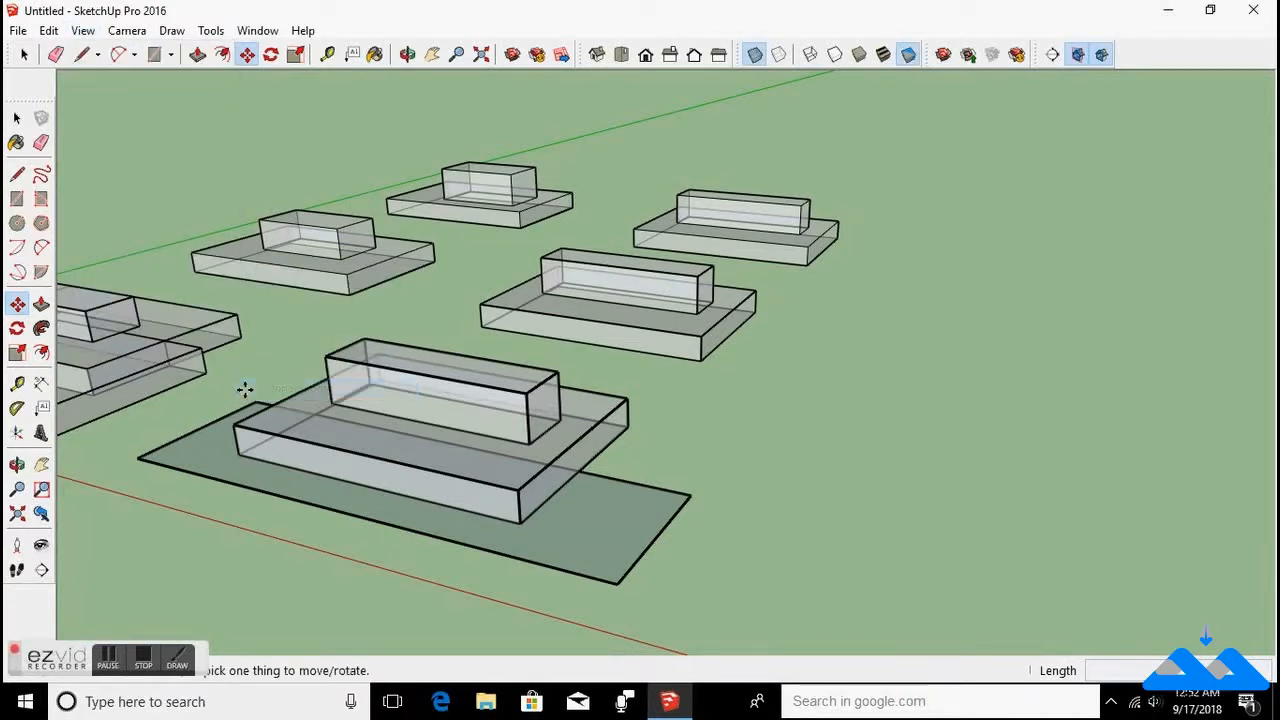
{"action": "left_click", "coordinate": [85, 30]}
{"action": "mouse_move", "coordinate": [185, 287]}
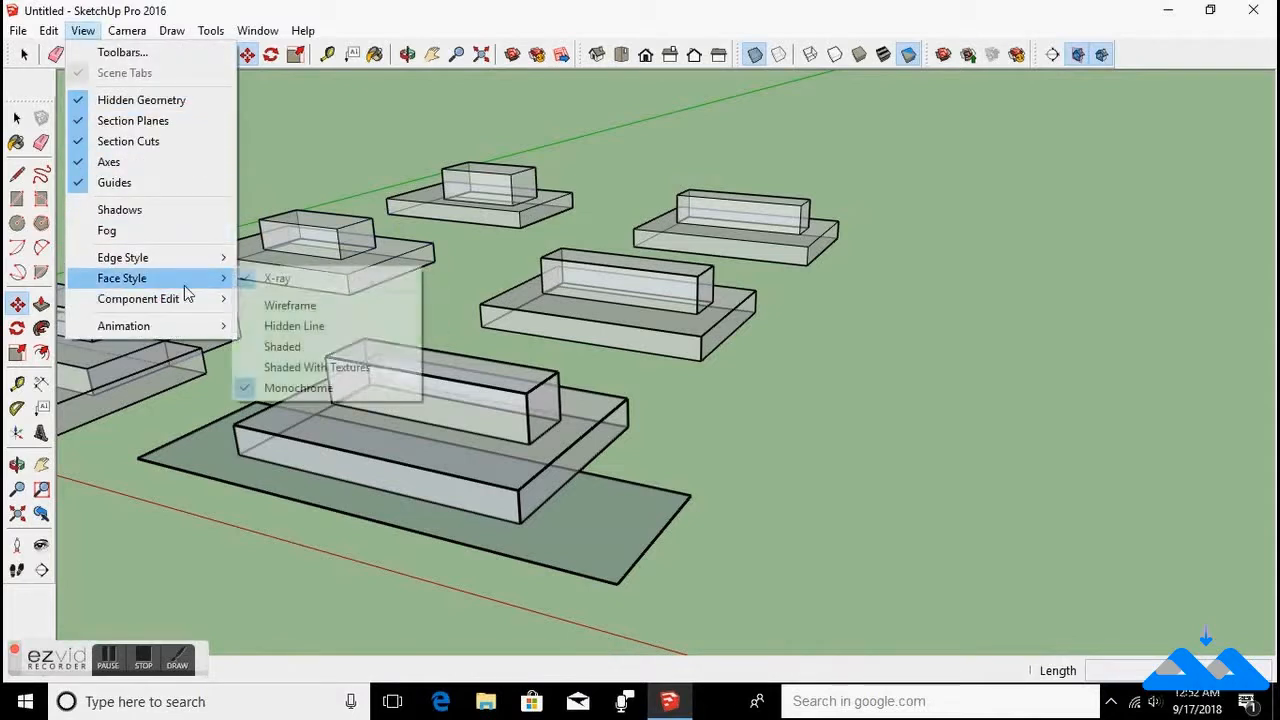
{"action": "left_click", "coordinate": [255, 347]}
Turn off the X-ray face style.
{"action": "left_click", "coordinate": [86, 30]}
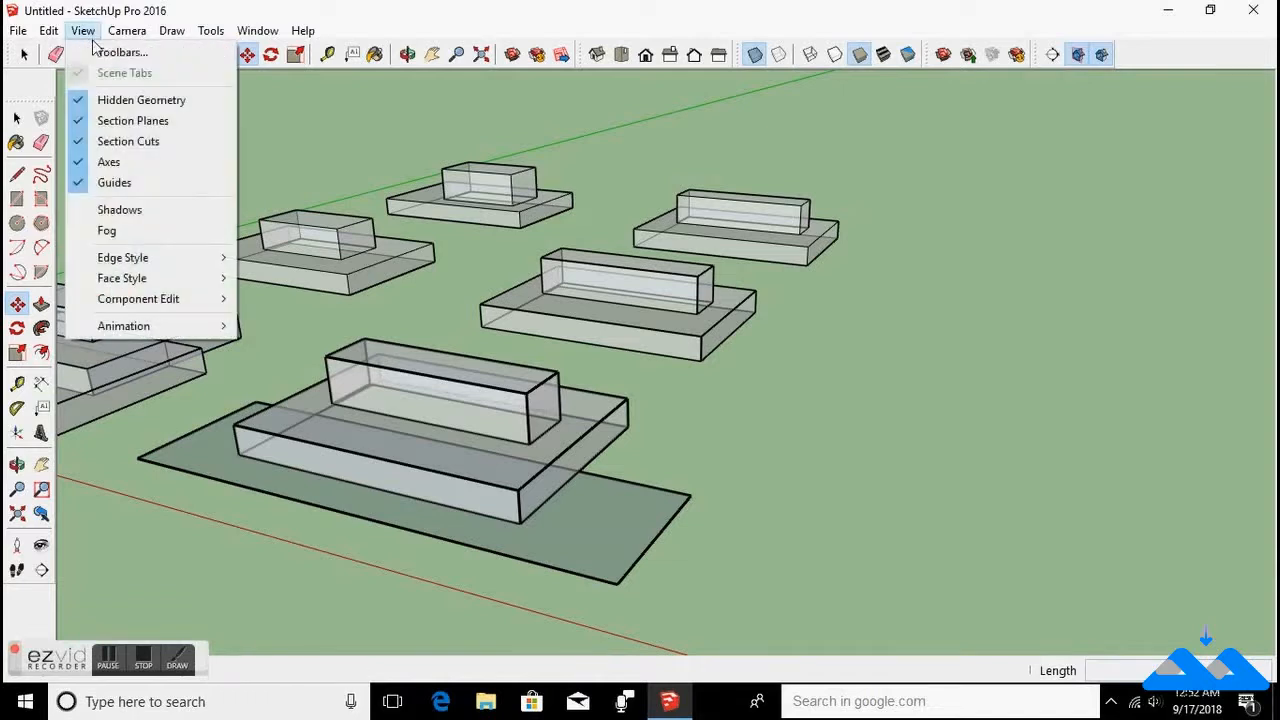
{"action": "mouse_move", "coordinate": [138, 280]}
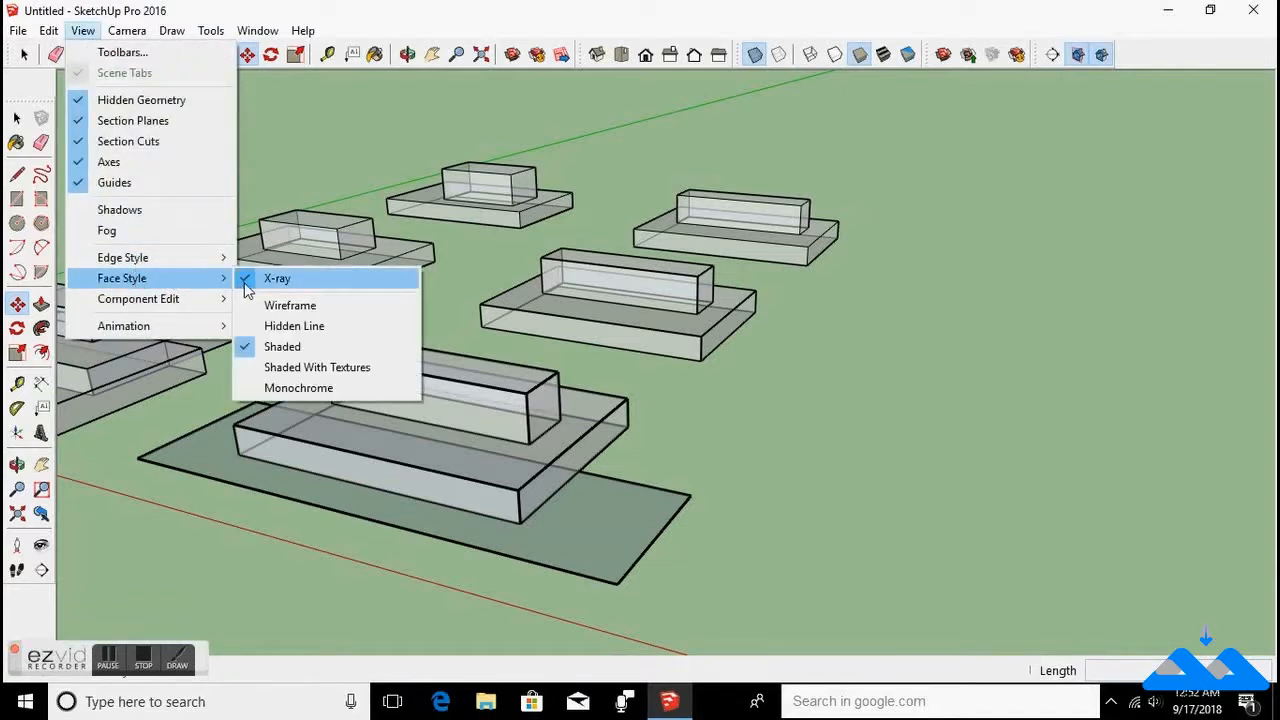
{"action": "left_click", "coordinate": [247, 284]}
{"action": "left_click", "coordinate": [57, 34]}
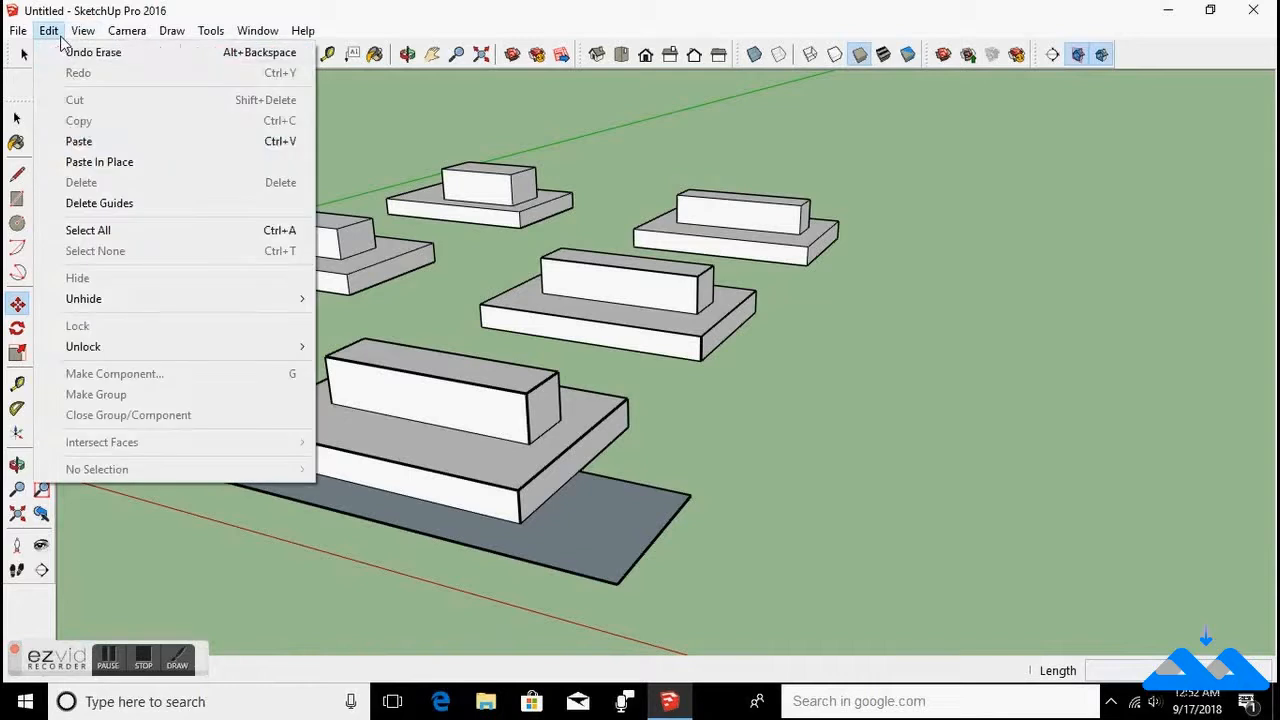
Turn on the Hide Rest Of Model option for component editing.
{"action": "mouse_move", "coordinate": [83, 31]}
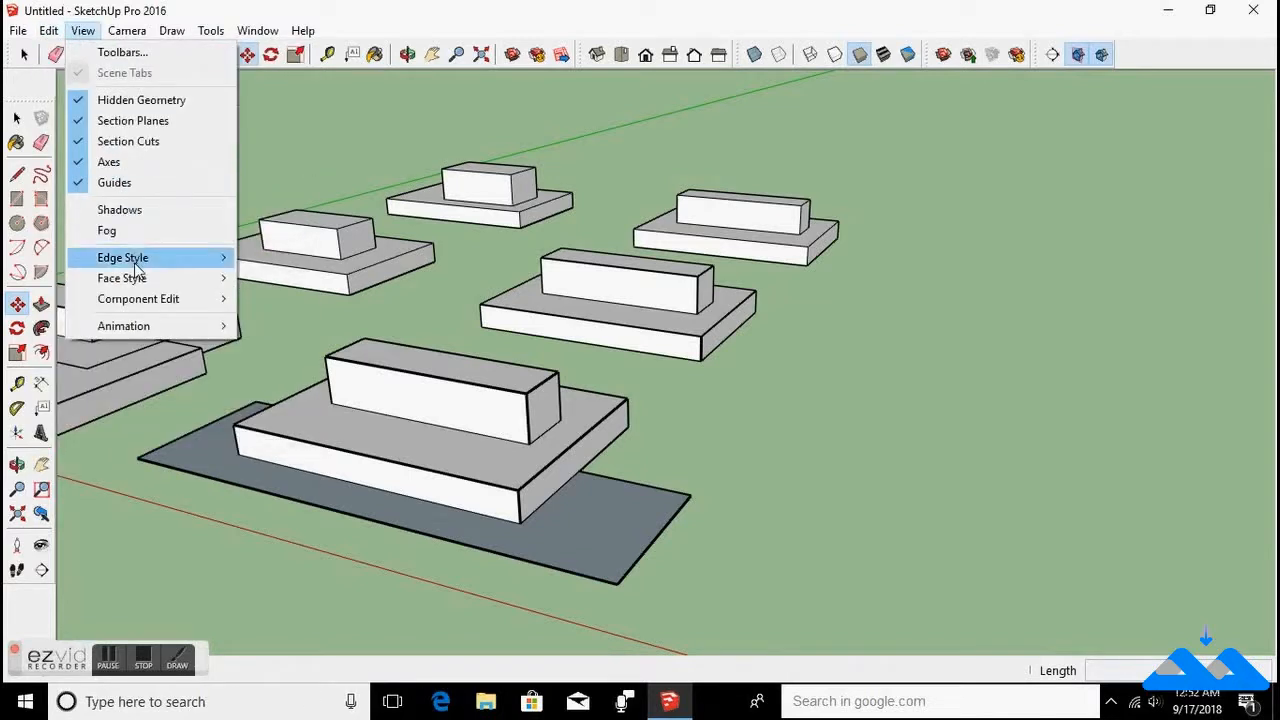
{"action": "mouse_move", "coordinate": [148, 305]}
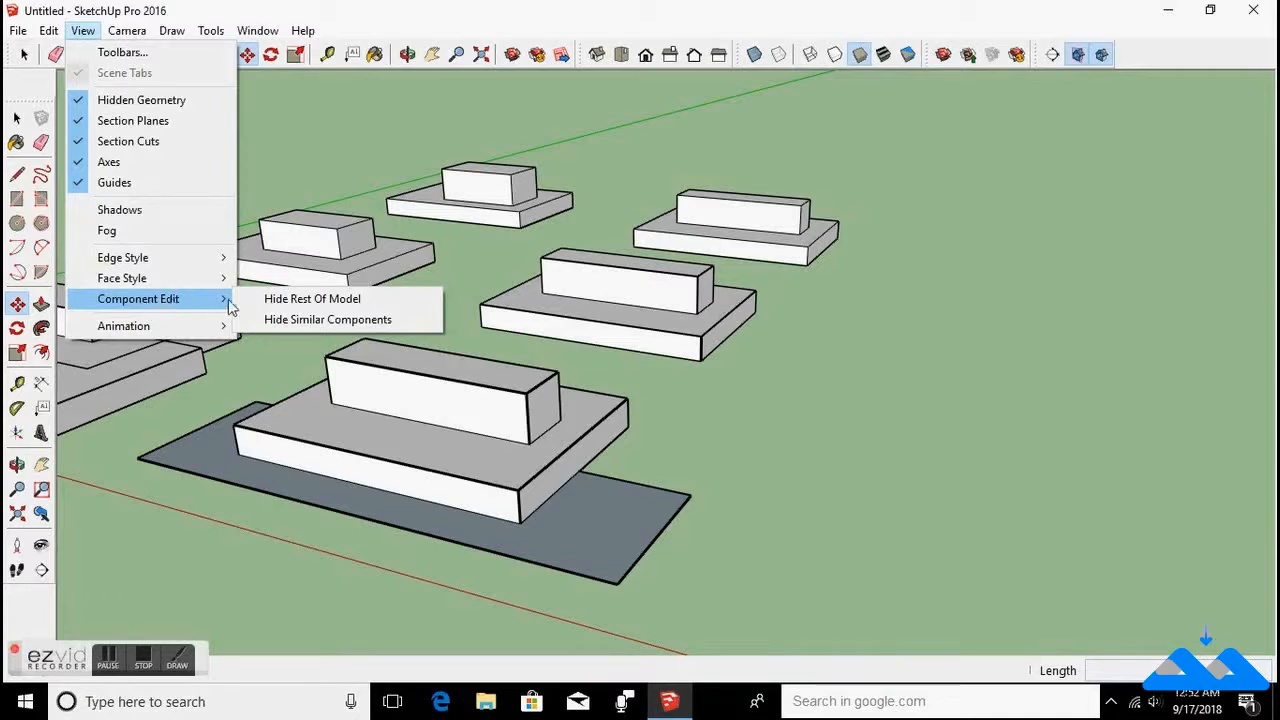
{"action": "left_click", "coordinate": [289, 306]}
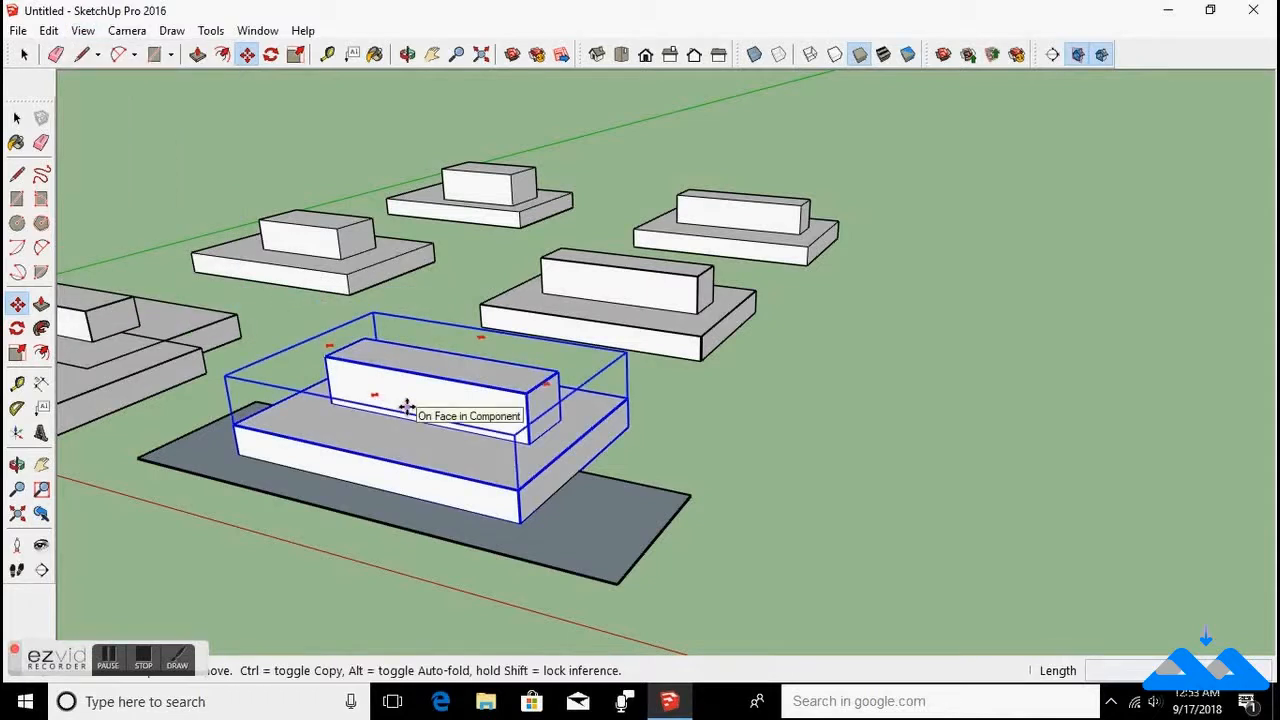
Open the front component for editing, then exit it again.
{"action": "key", "text": "space"}
{"action": "left_click", "coordinate": [474, 430]}
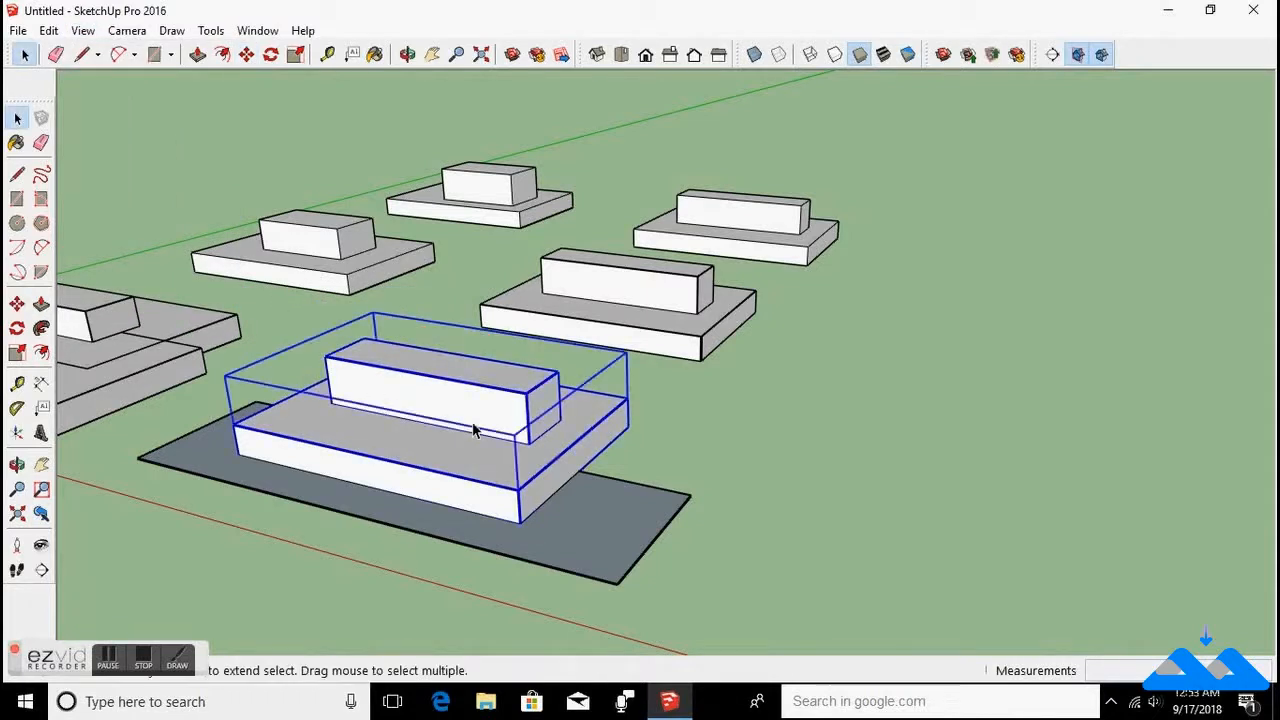
{"action": "scroll", "coordinate": [476, 431], "scroll_direction": "down", "scroll_amount": 4}
{"action": "scroll", "coordinate": [447, 423], "scroll_direction": "up", "scroll_amount": 4}
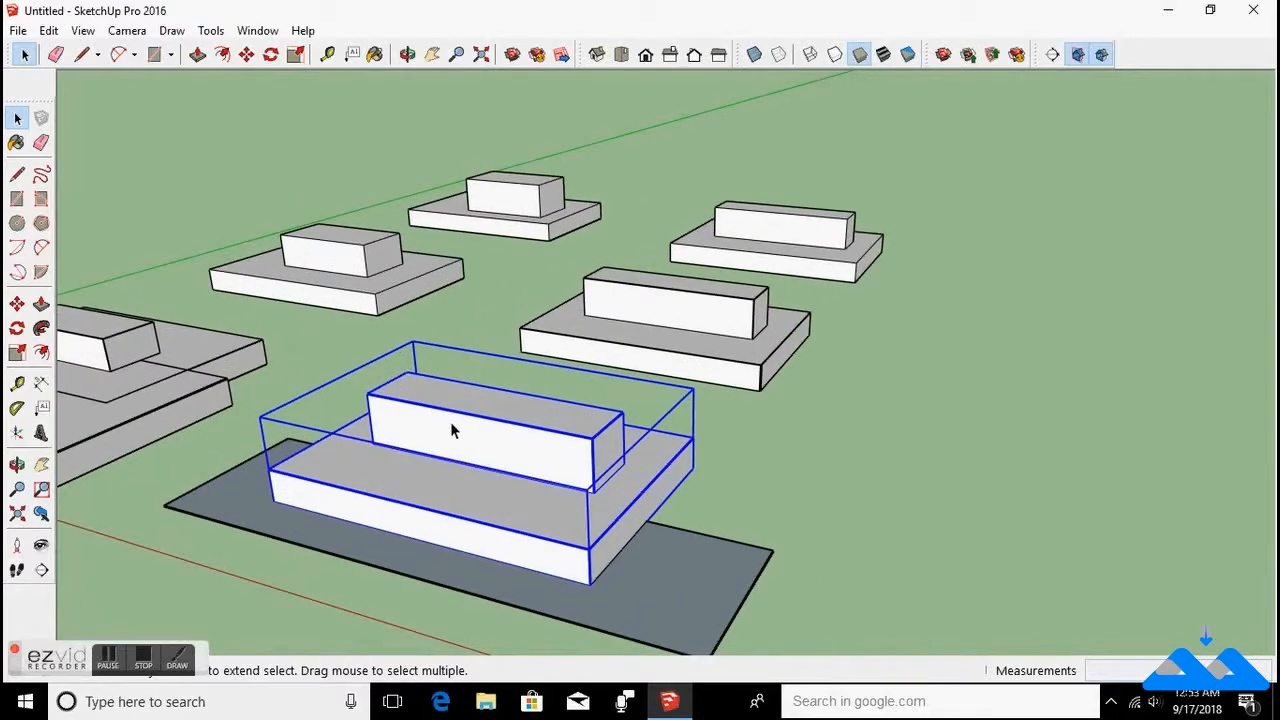
{"action": "double_click", "coordinate": [450, 421]}
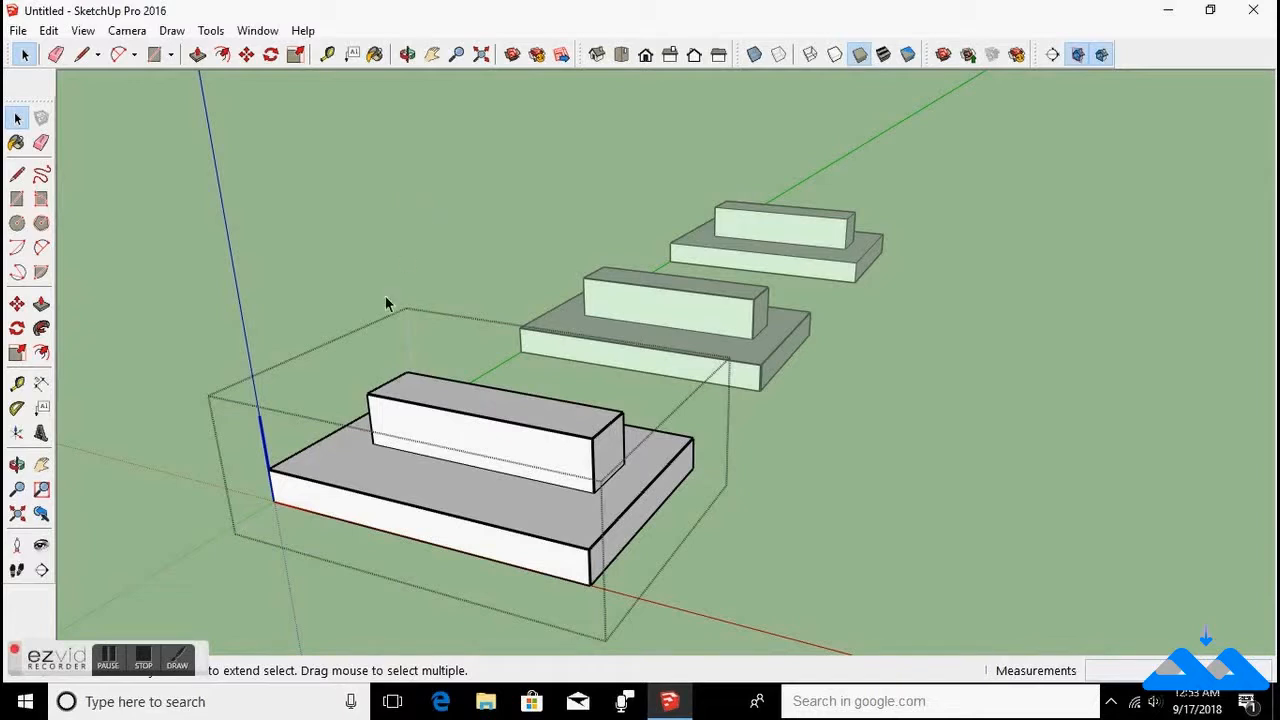
{"action": "left_click", "coordinate": [985, 255]}
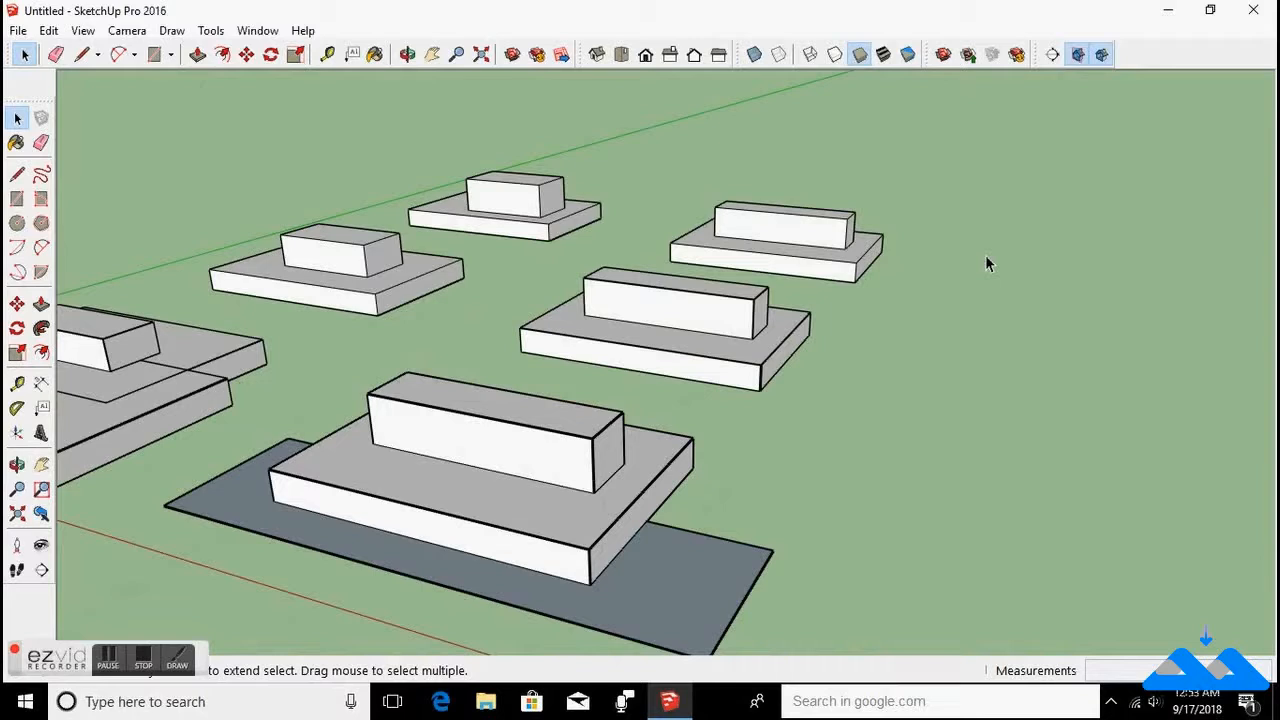
Turn on Hide Similar Components and open the front component for editing.
{"action": "left_click", "coordinate": [83, 30]}
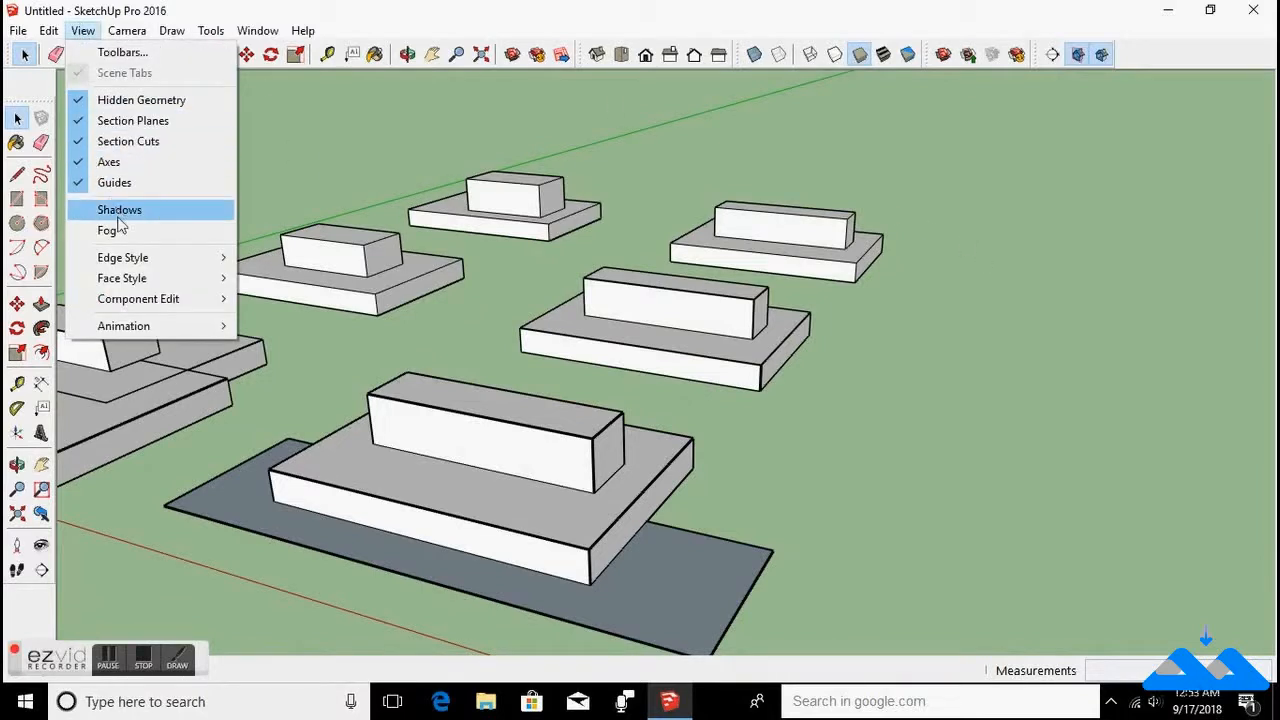
{"action": "mouse_move", "coordinate": [228, 303]}
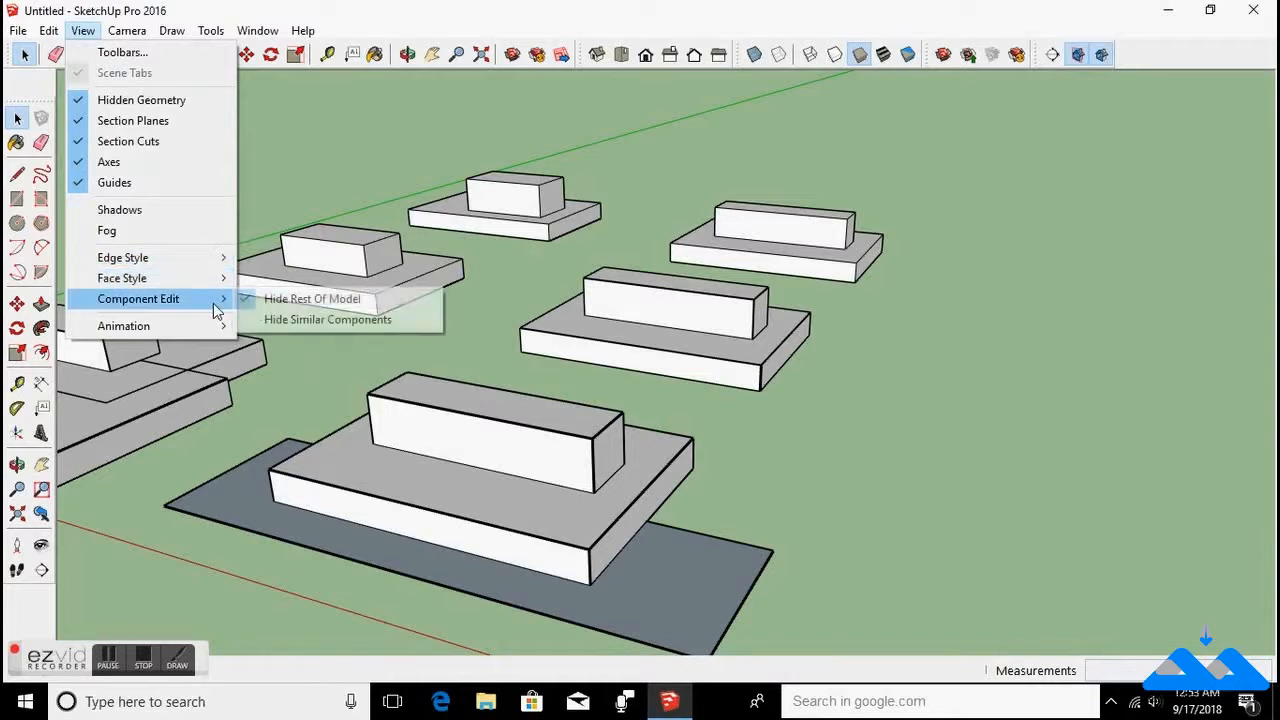
{"action": "left_click", "coordinate": [276, 320]}
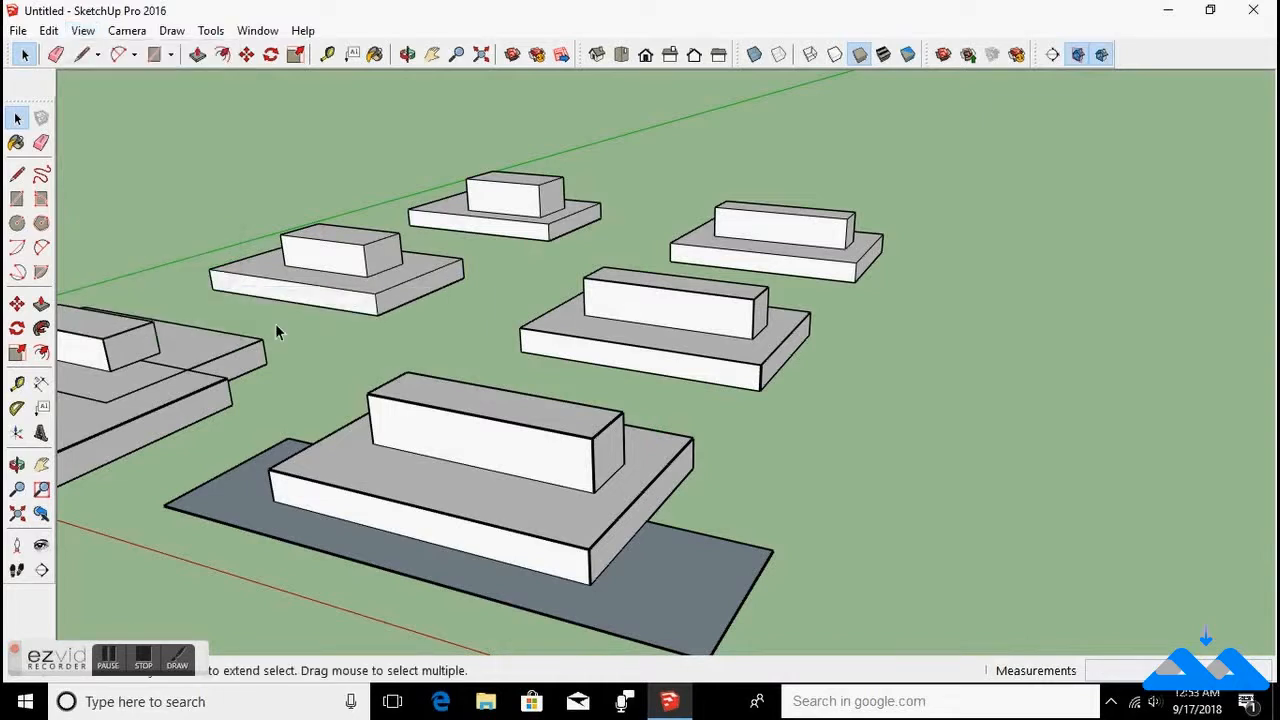
{"action": "double_click", "coordinate": [466, 437]}
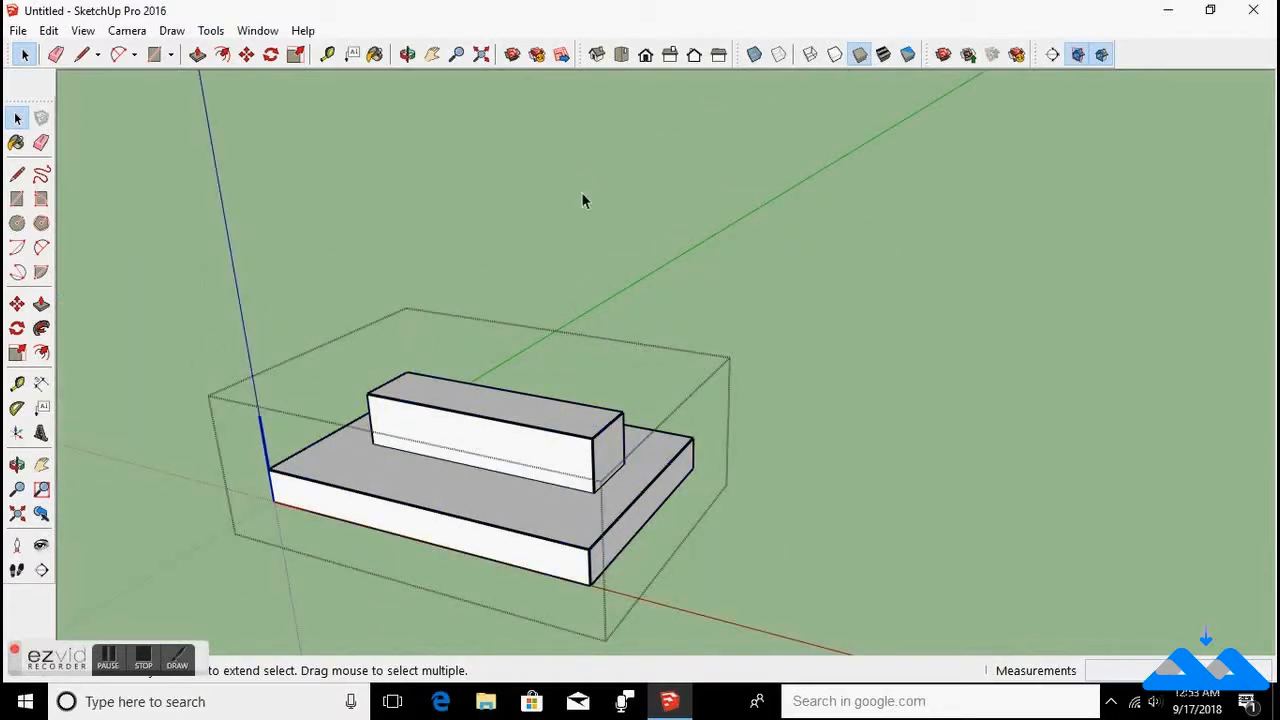
Turn the Hide Similar Components option back off.
{"action": "left_click", "coordinate": [84, 32]}
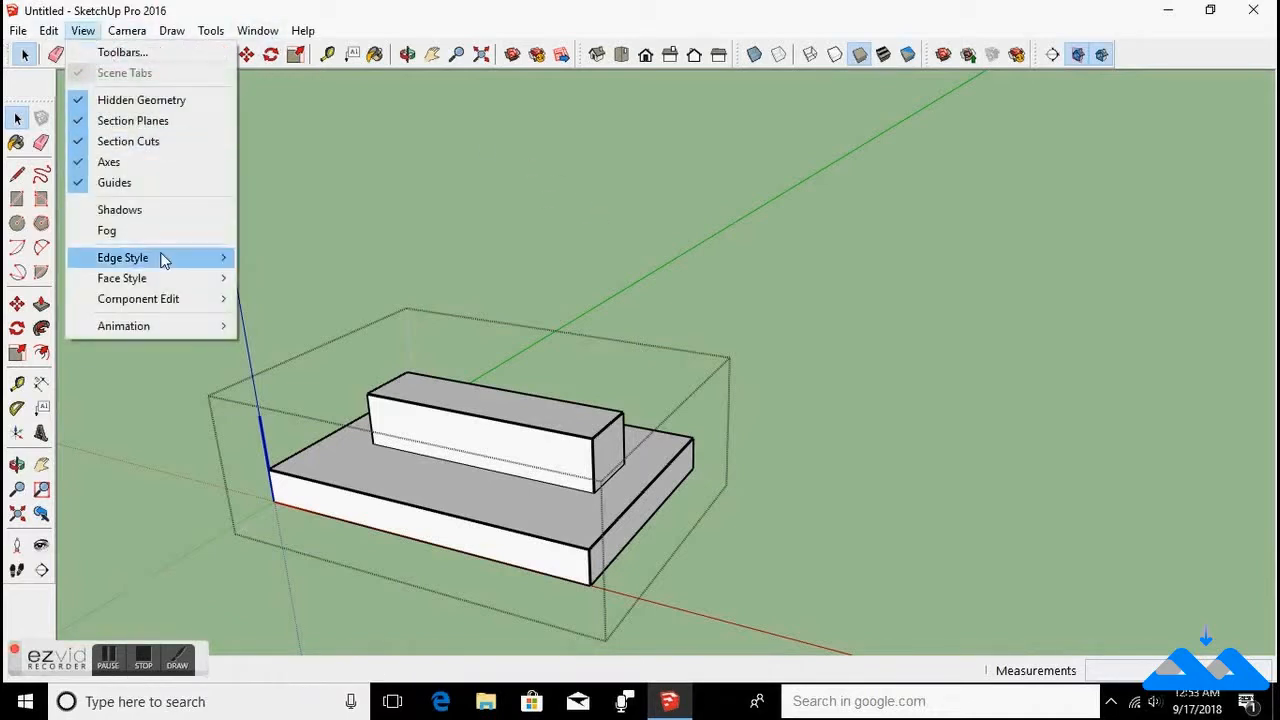
{"action": "mouse_move", "coordinate": [158, 302]}
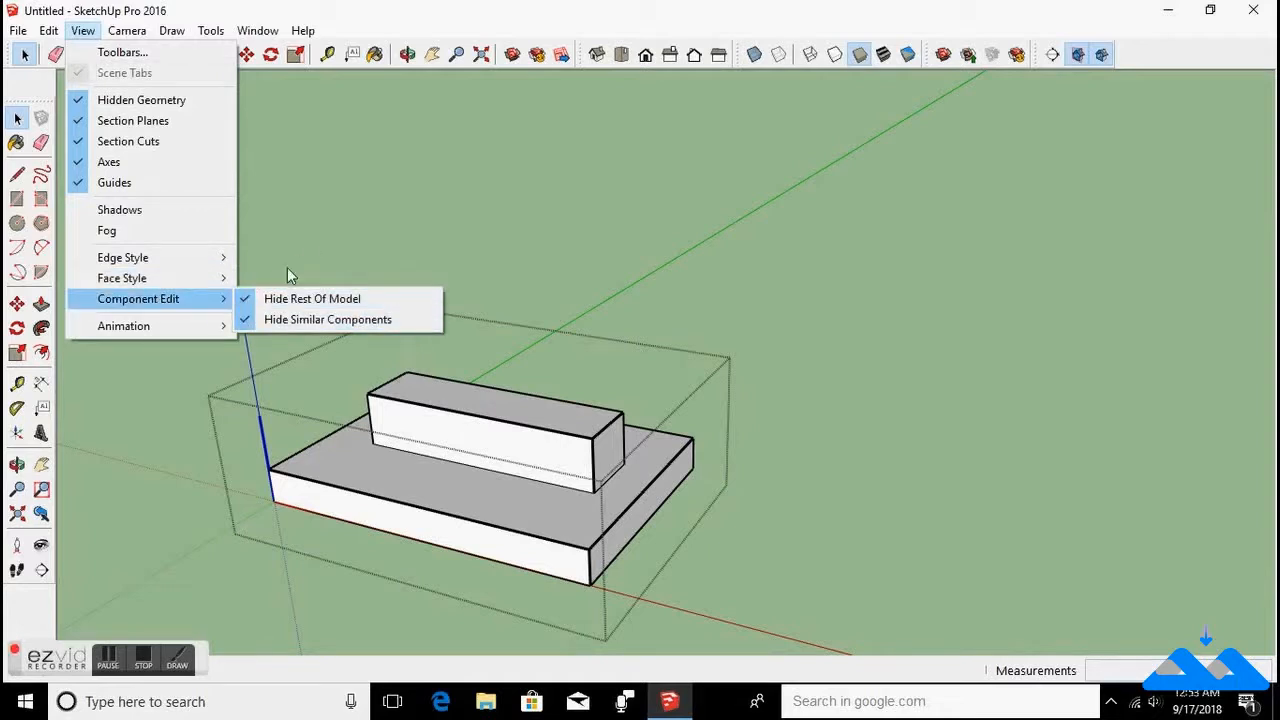
{"action": "left_click", "coordinate": [247, 321]}
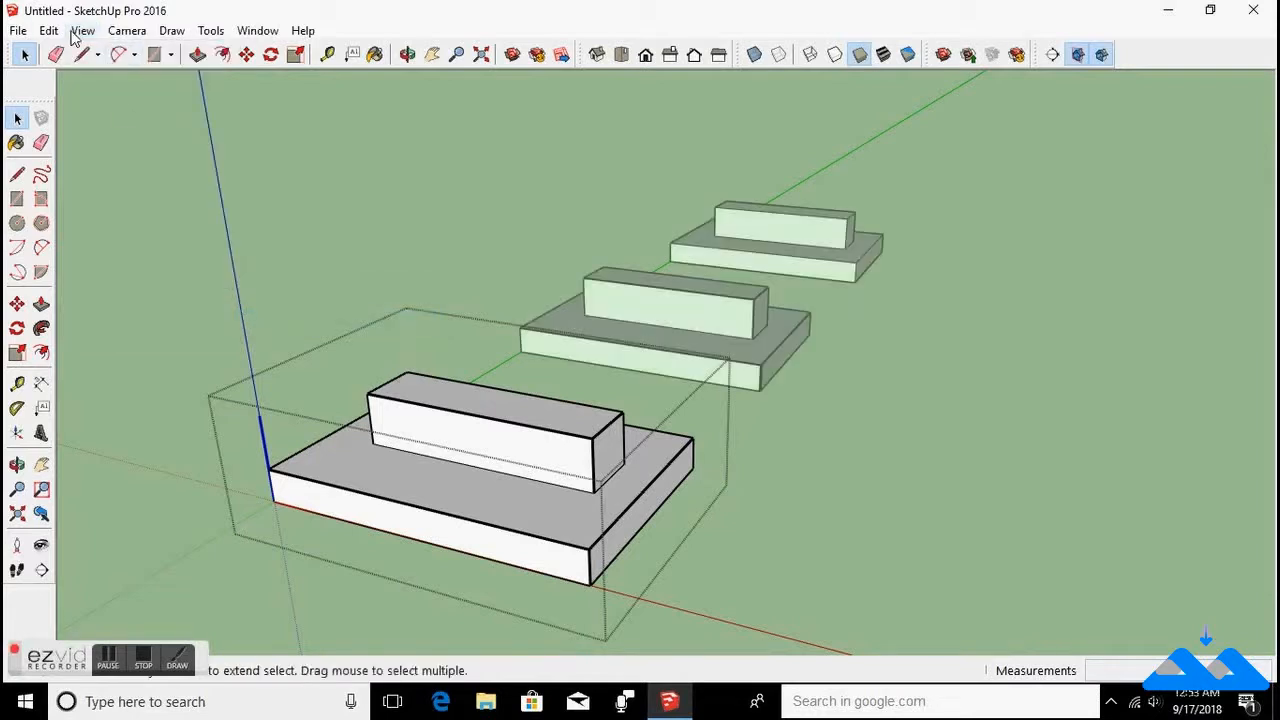
Turn off Hide Rest Of Model and exit the component editing.
{"action": "left_click", "coordinate": [83, 30]}
{"action": "left_click", "coordinate": [250, 298]}
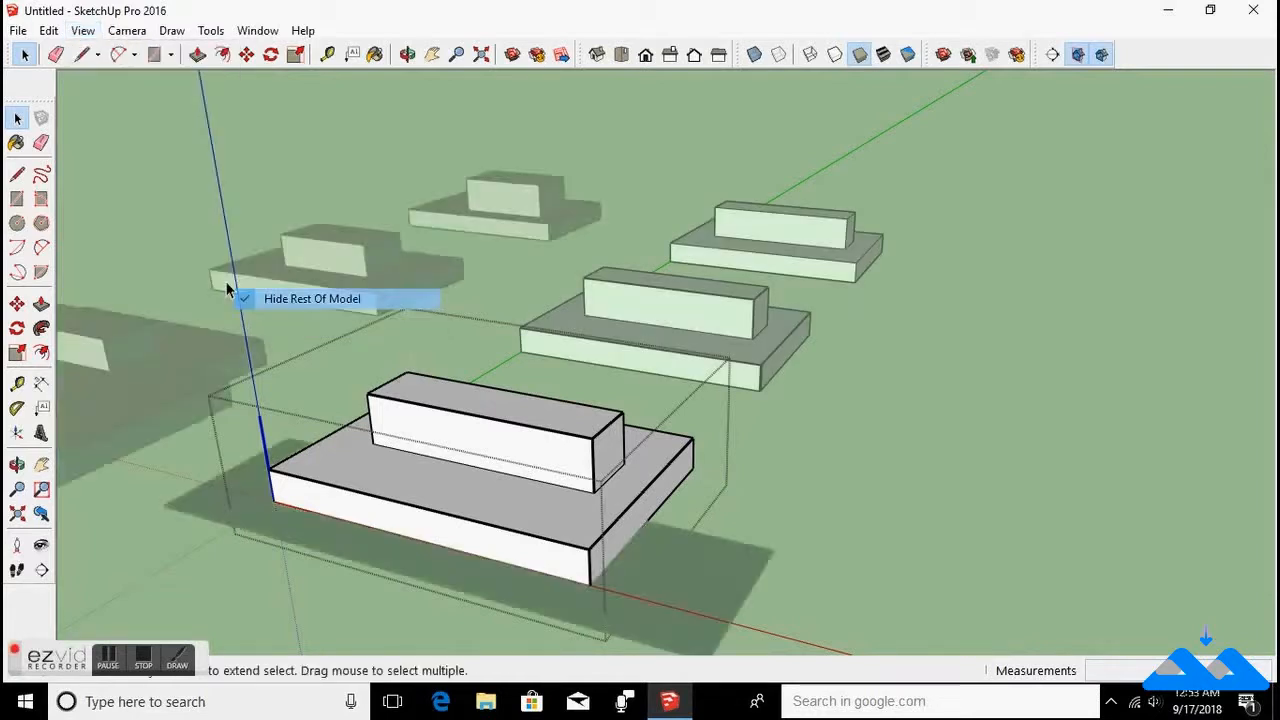
{"action": "left_click", "coordinate": [80, 32]}
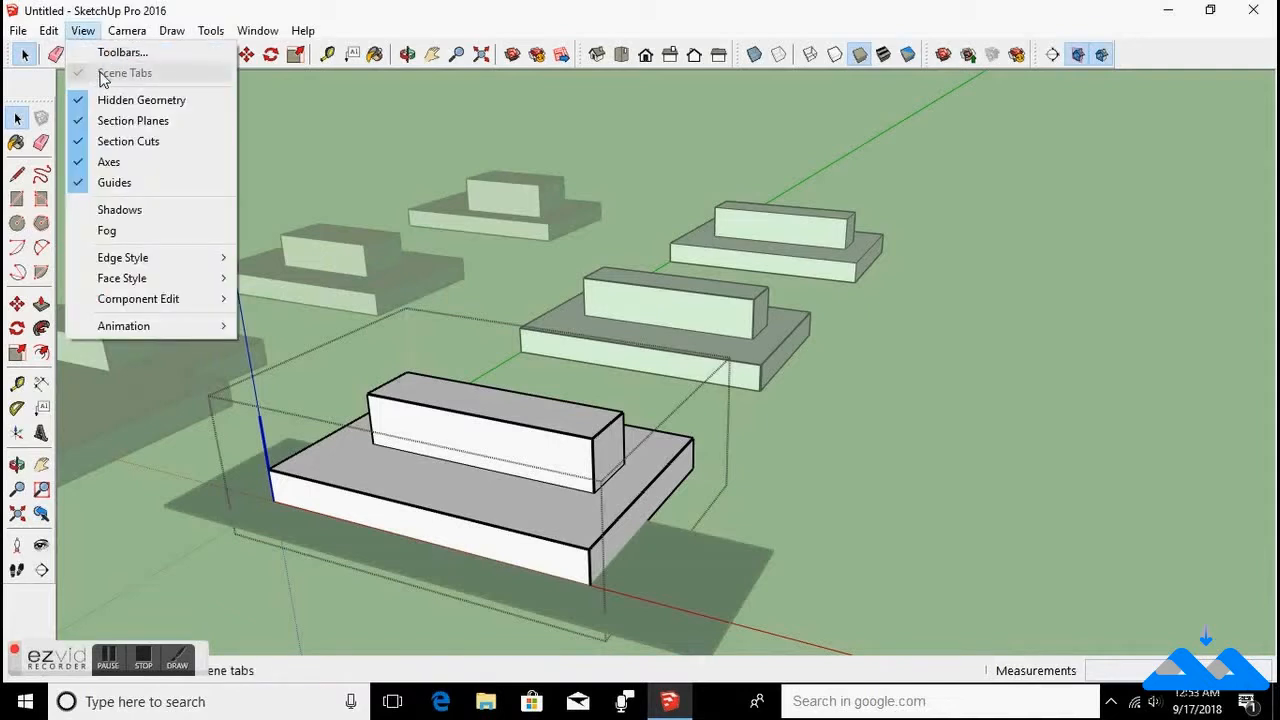
{"action": "key", "text": "Escape"}
{"action": "left_click", "coordinate": [99, 77]}
Add a new animation scene without saving the style changes.
{"action": "left_click", "coordinate": [83, 30]}
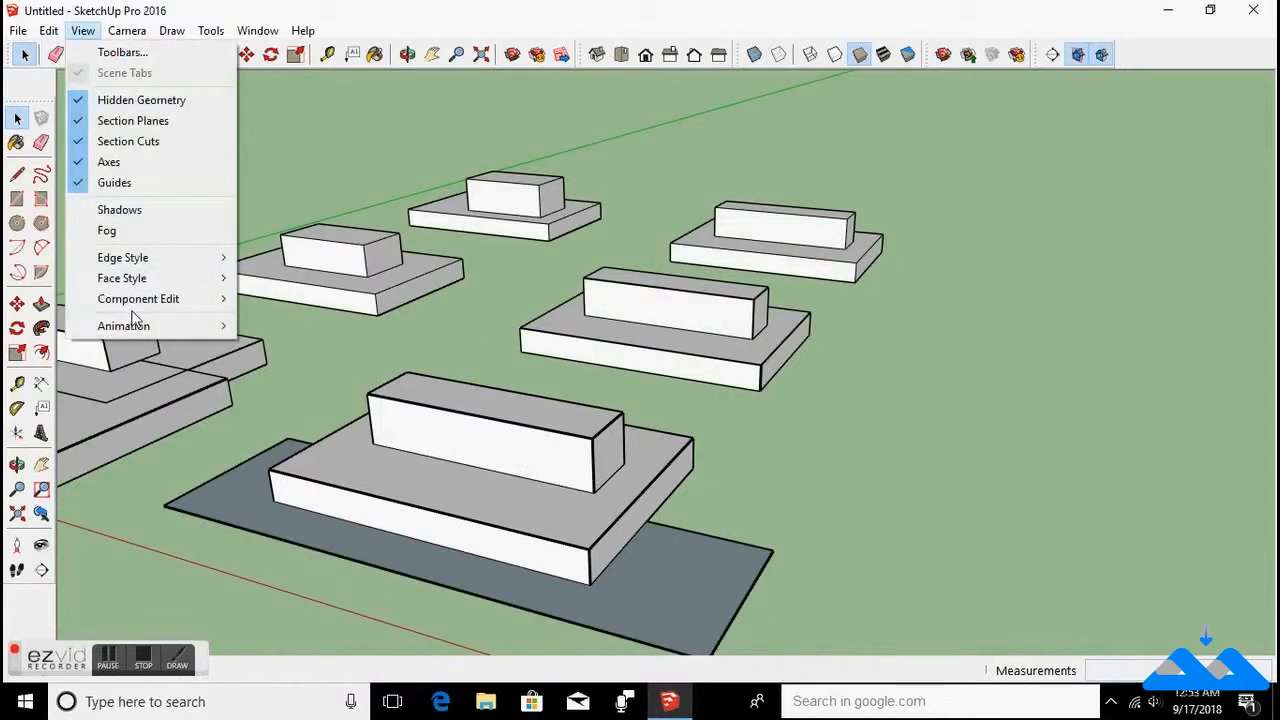
{"action": "mouse_move", "coordinate": [130, 326]}
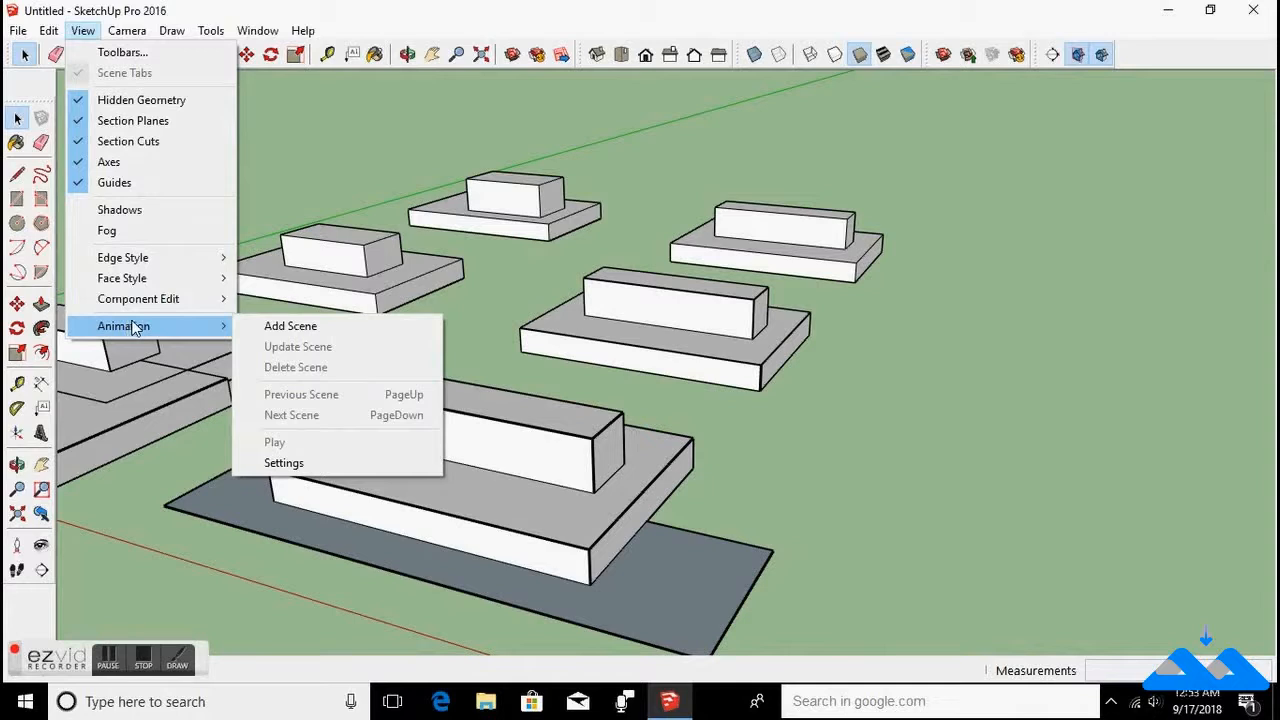
{"action": "left_click", "coordinate": [287, 327]}
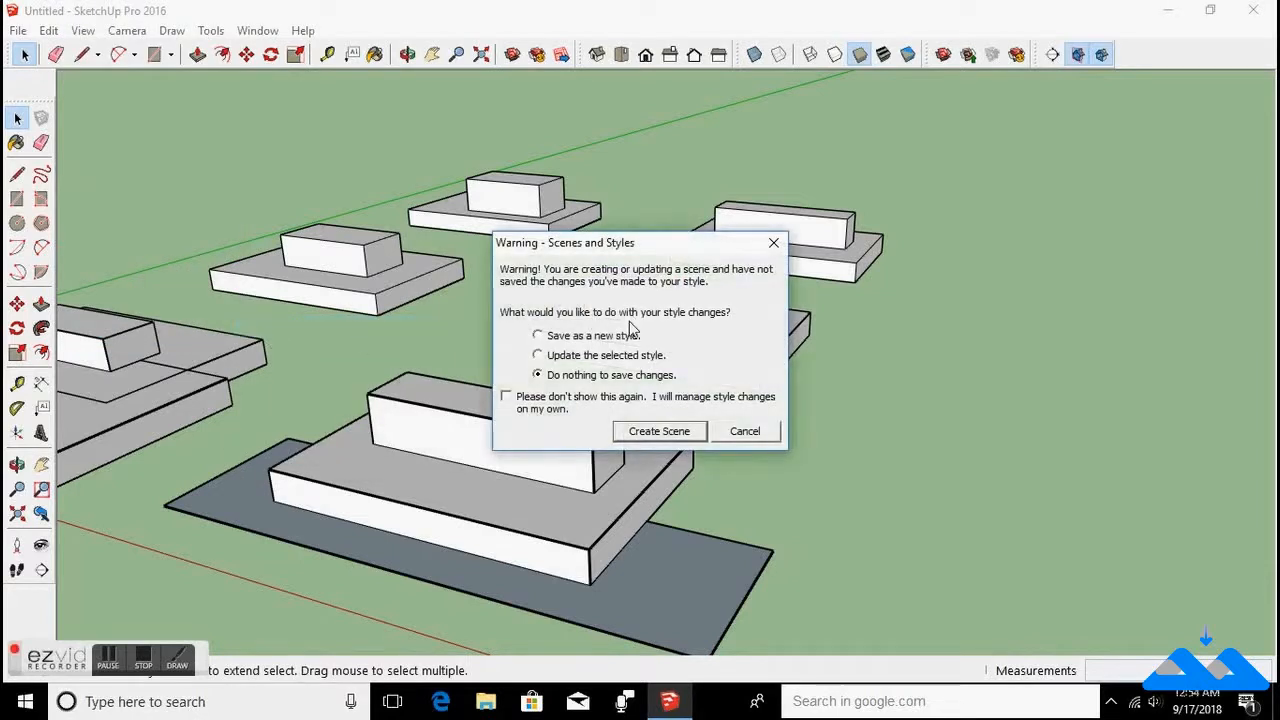
{"action": "left_click", "coordinate": [645, 432]}
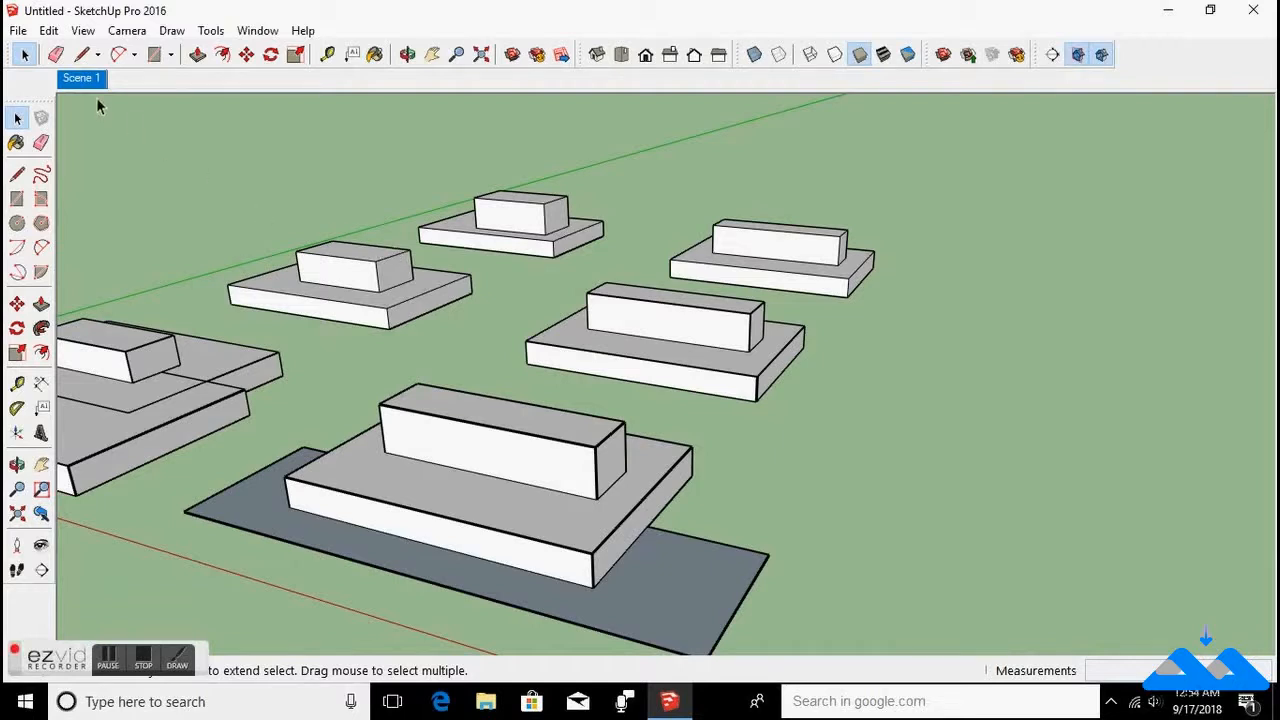
Dock the vertical tool palette just below the scene tabs.
{"action": "left_click_drag", "start_coordinate": [33, 100], "coordinate": [34, 71]}
{"action": "scroll", "coordinate": [682, 438], "scroll_direction": "down", "scroll_amount": 4}
{"action": "scroll", "coordinate": [665, 375], "scroll_direction": "up", "scroll_amount": 3}
{"action": "middle_click_drag", "start_coordinate": [663, 366], "coordinate": [439, 464]}
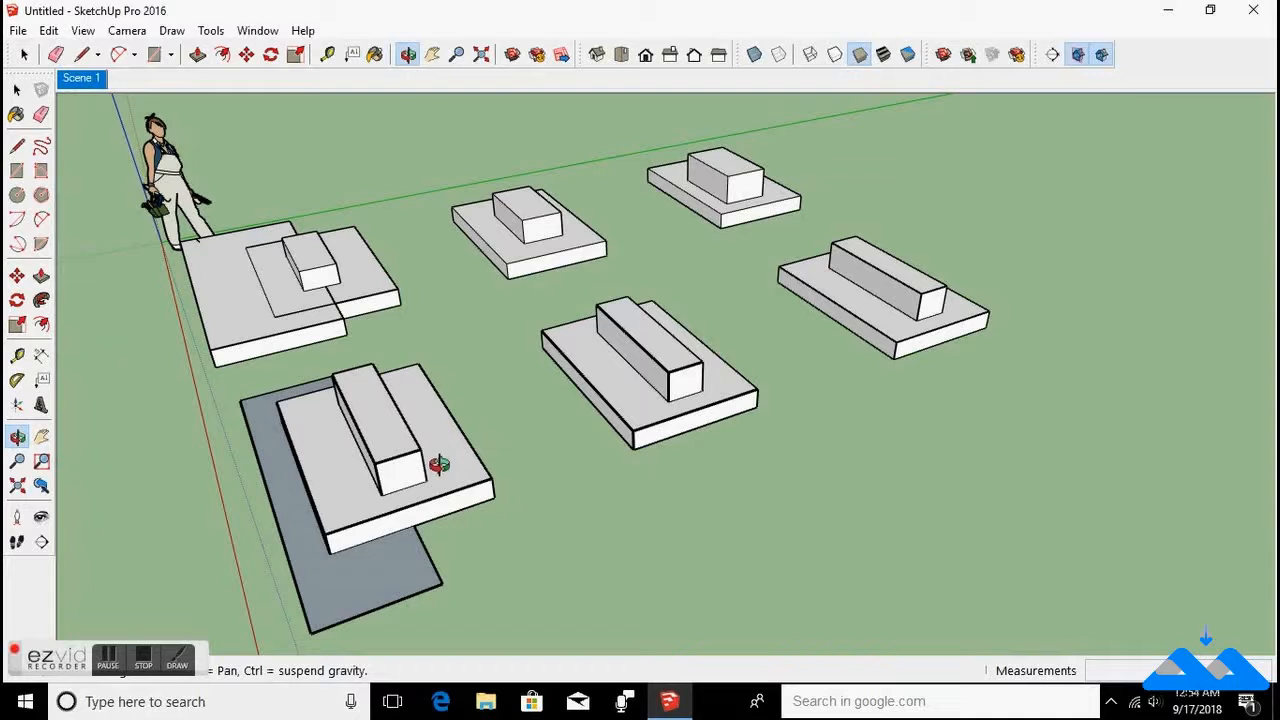
Walk through the model with the Walk tool, then return to the saved Scene 1 view.
{"action": "middle_click_drag", "start_coordinate": [439, 464], "coordinate": [651, 402]}
{"action": "left_click_drag", "start_coordinate": [400, 428], "coordinate": [652, 430]}
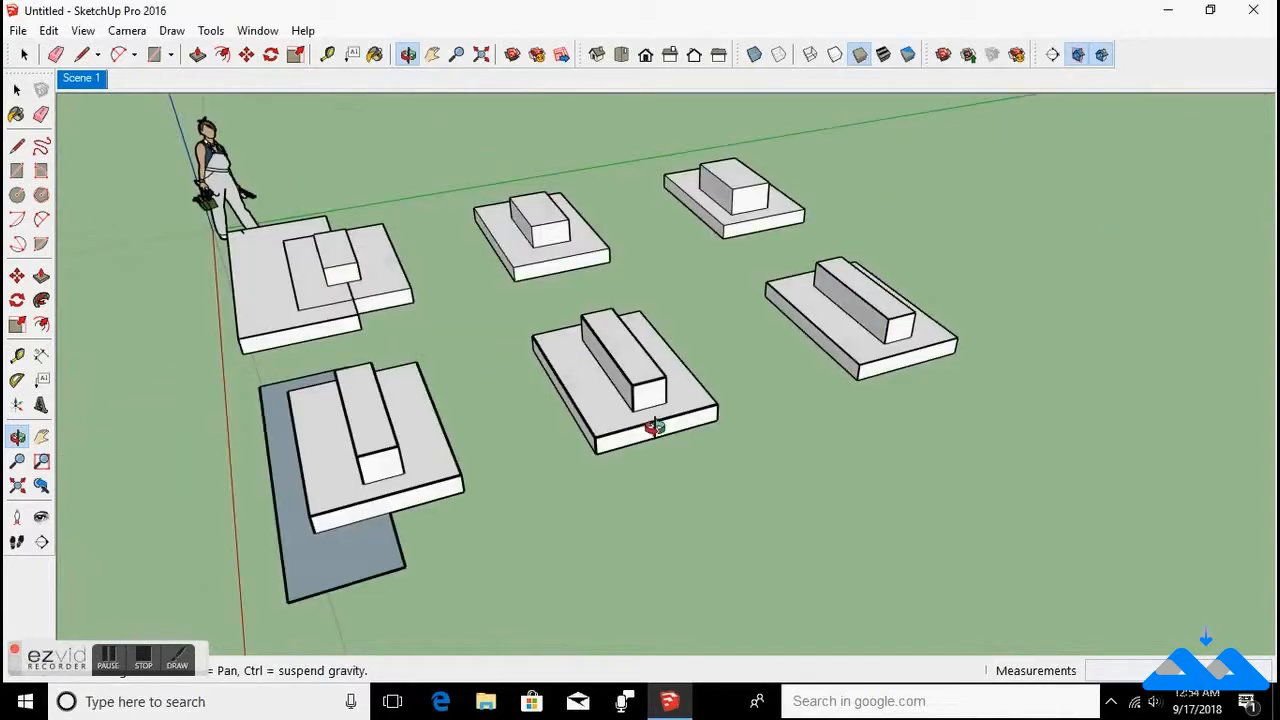
{"action": "key", "text": "space"}
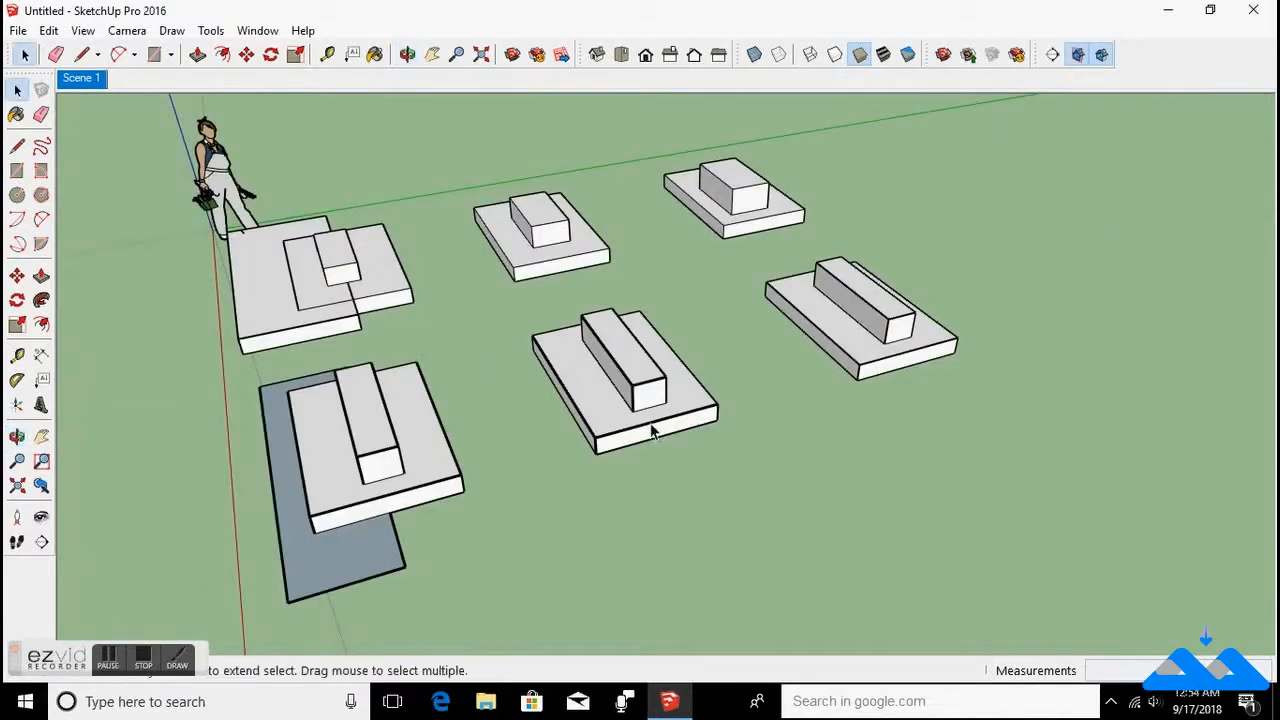
{"action": "left_click", "coordinate": [88, 79]}
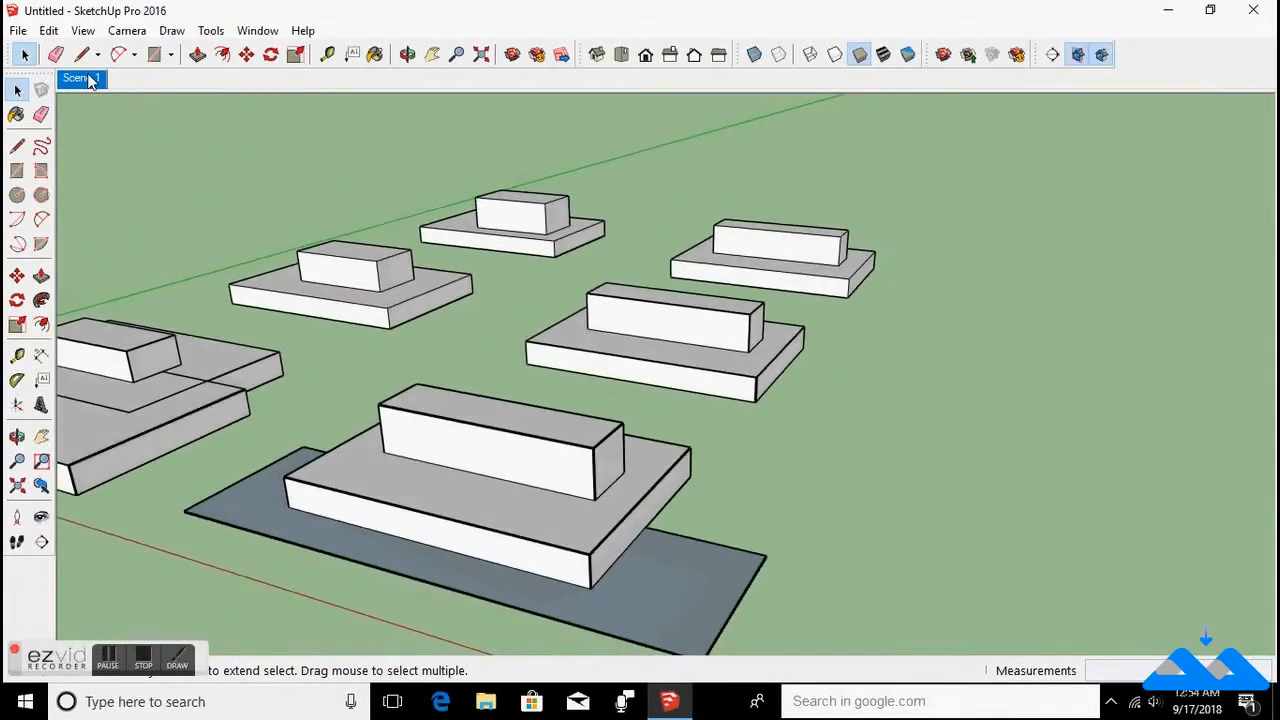
Open the animation settings in Model Info and move the dialog into the drawing area.
{"action": "left_click", "coordinate": [83, 30]}
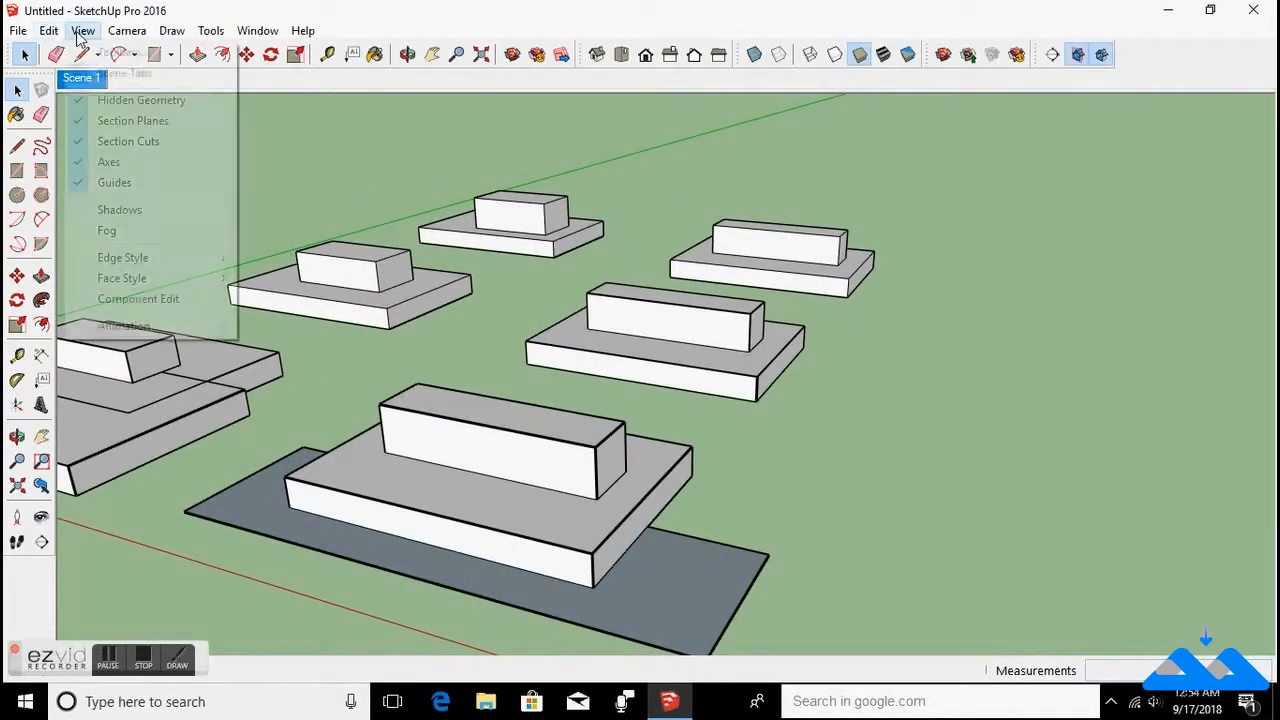
{"action": "mouse_move", "coordinate": [142, 337]}
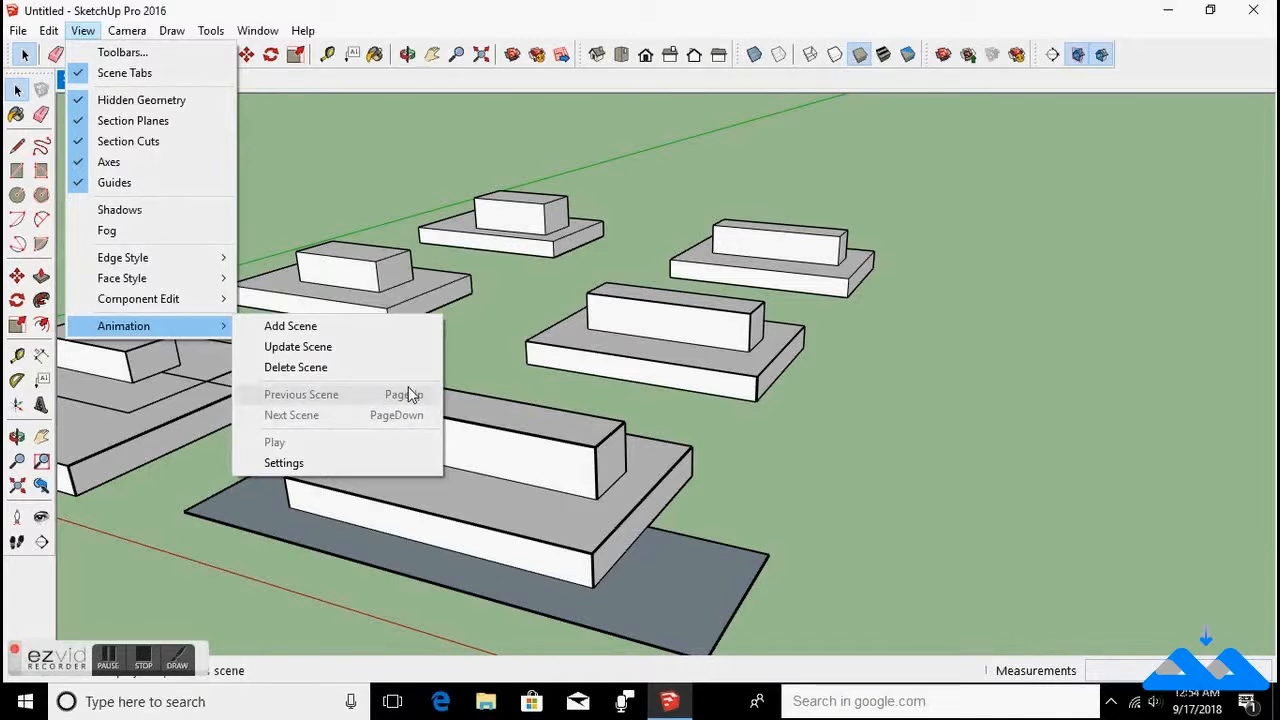
{"action": "left_click", "coordinate": [285, 463]}
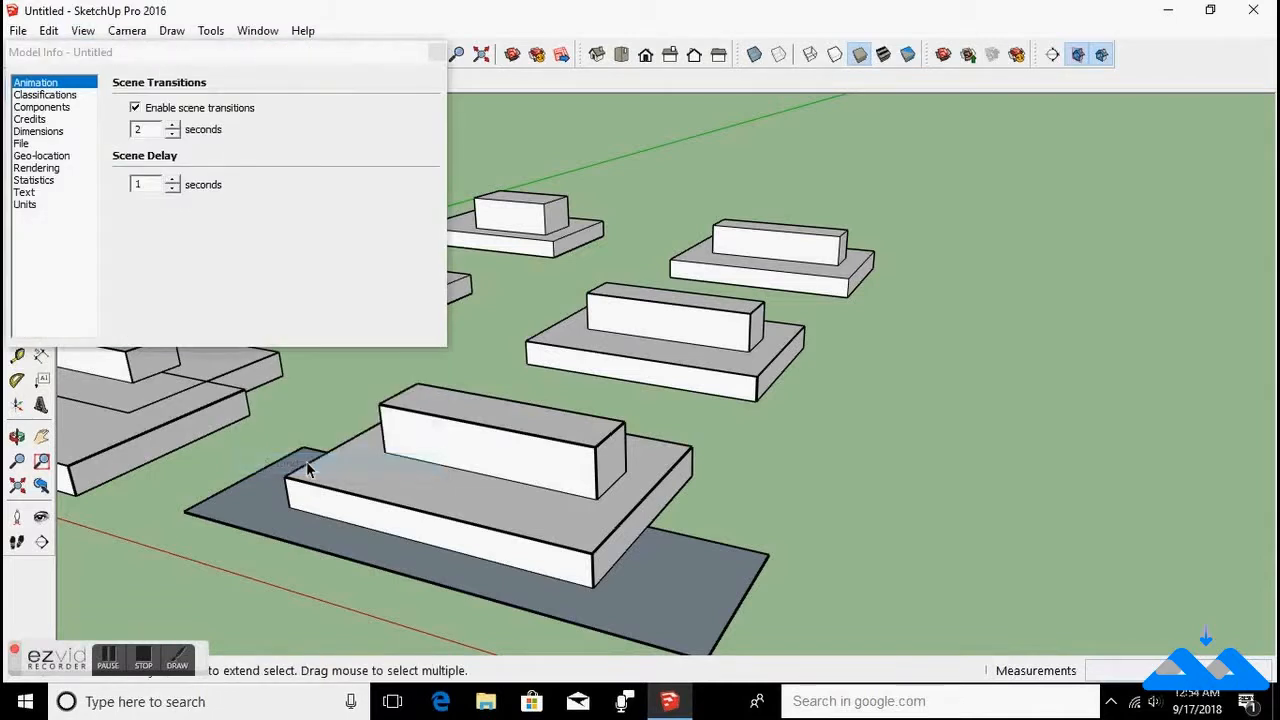
{"action": "left_click_drag", "start_coordinate": [212, 50], "coordinate": [403, 160]}
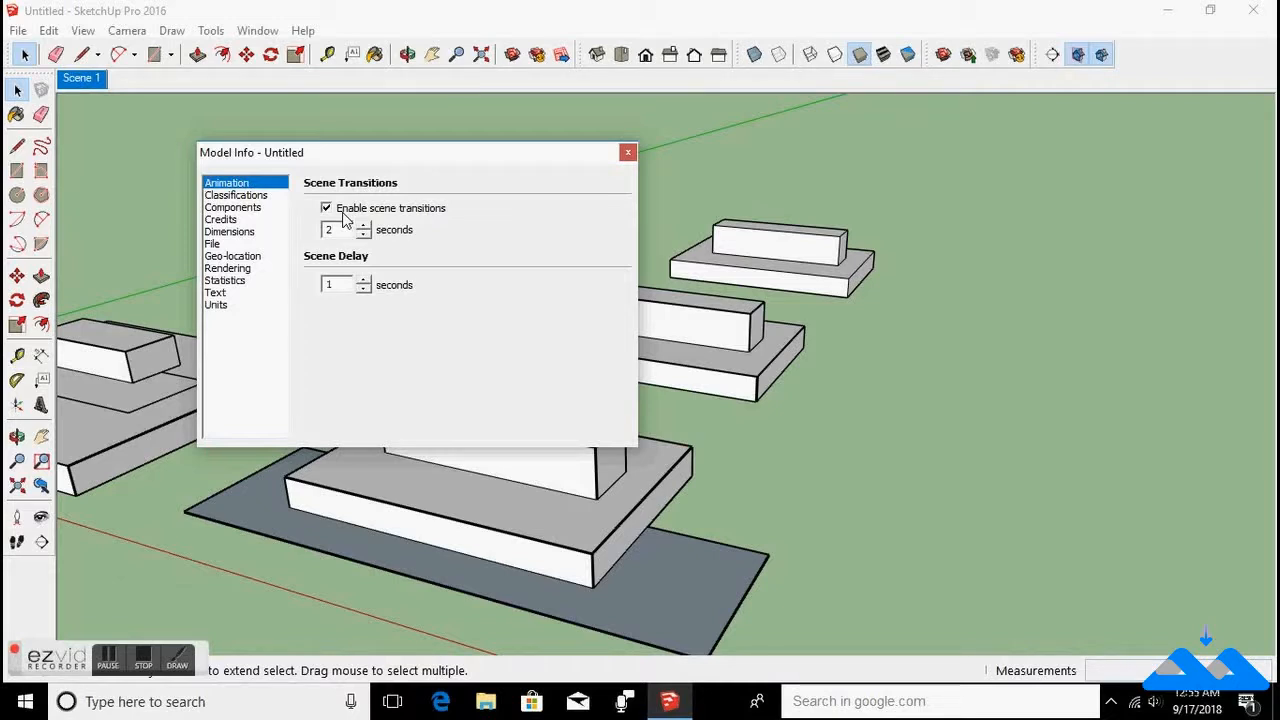
Browse the Classifications, Components and Dimensions pages of Model Info, including the leader endpoint choices.
{"action": "left_click", "coordinate": [250, 197]}
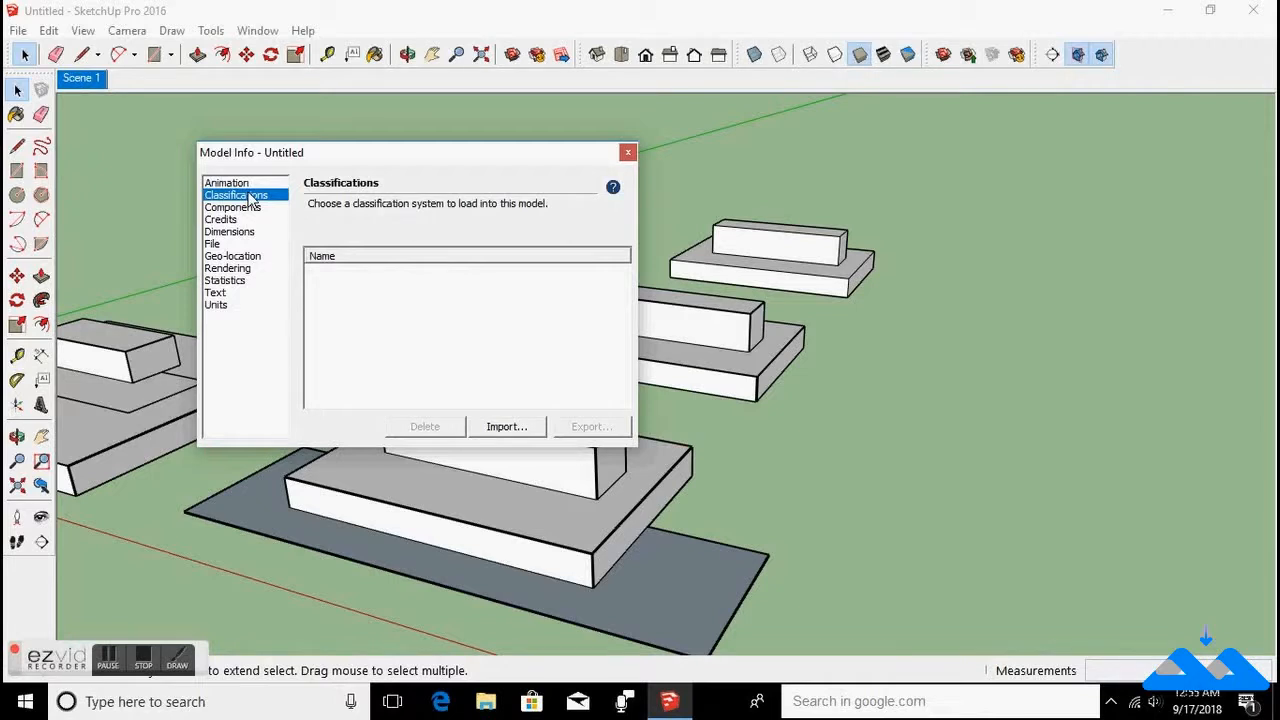
{"action": "left_click", "coordinate": [249, 212]}
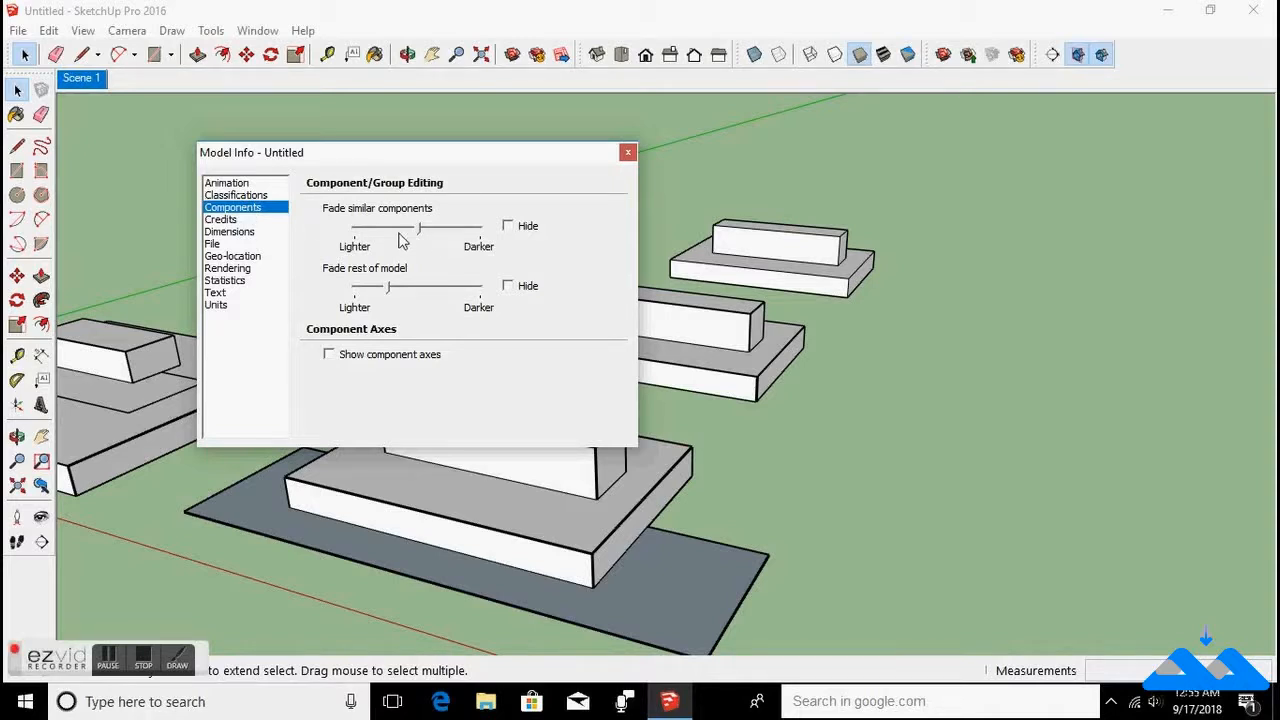
{"action": "left_click", "coordinate": [230, 235]}
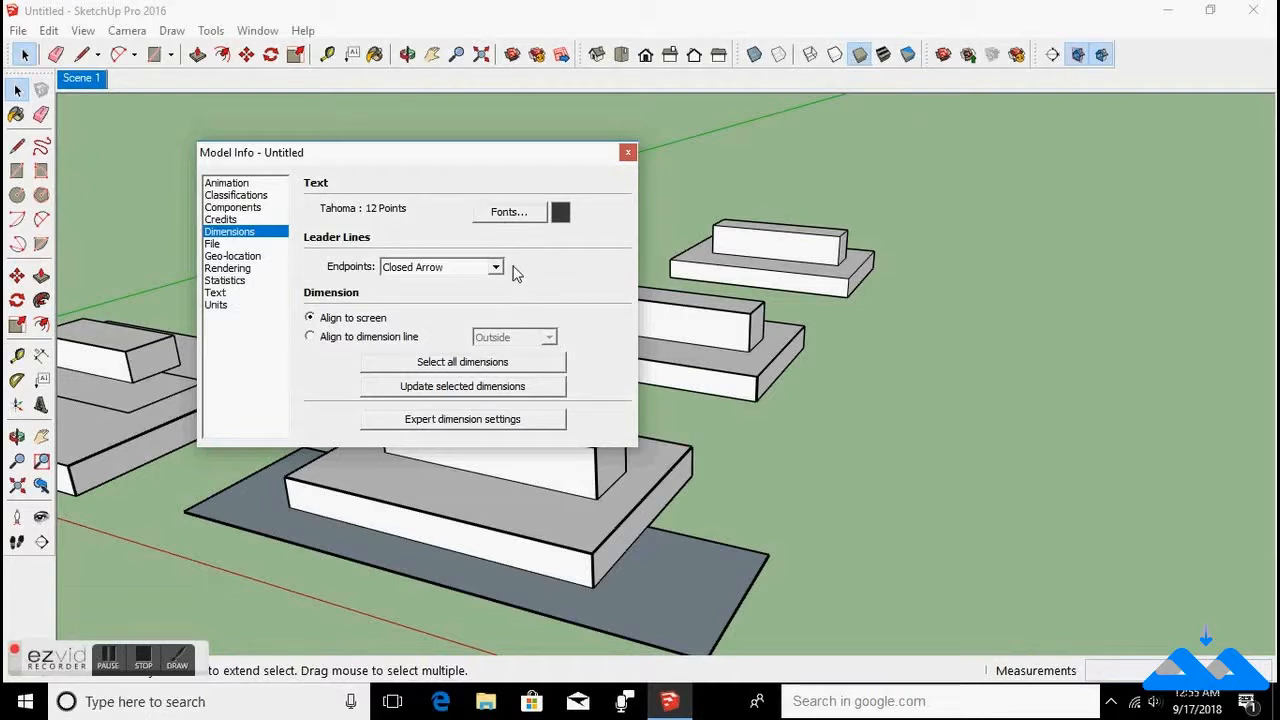
{"action": "left_click", "coordinate": [495, 267]}
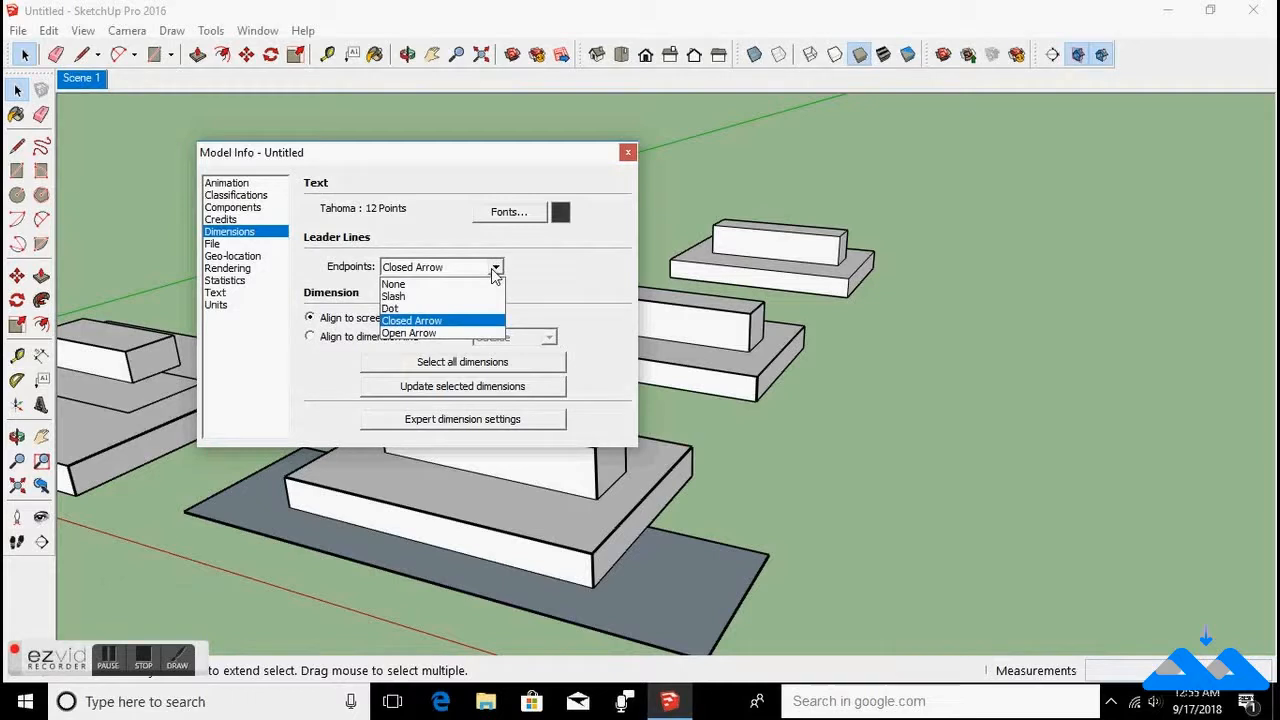
{"action": "left_click", "coordinate": [495, 268]}
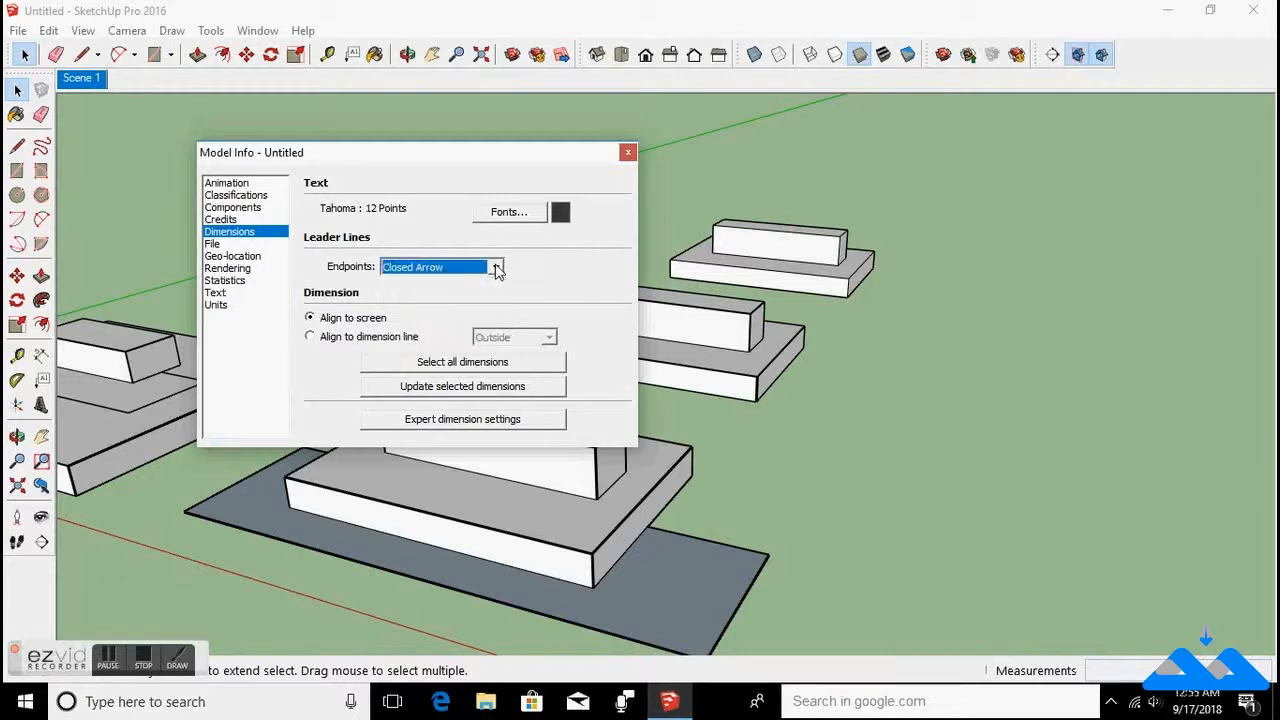
Browse the File, Geo-location, Rendering and Statistics pages and purge unused items from the model.
{"action": "left_click", "coordinate": [214, 246]}
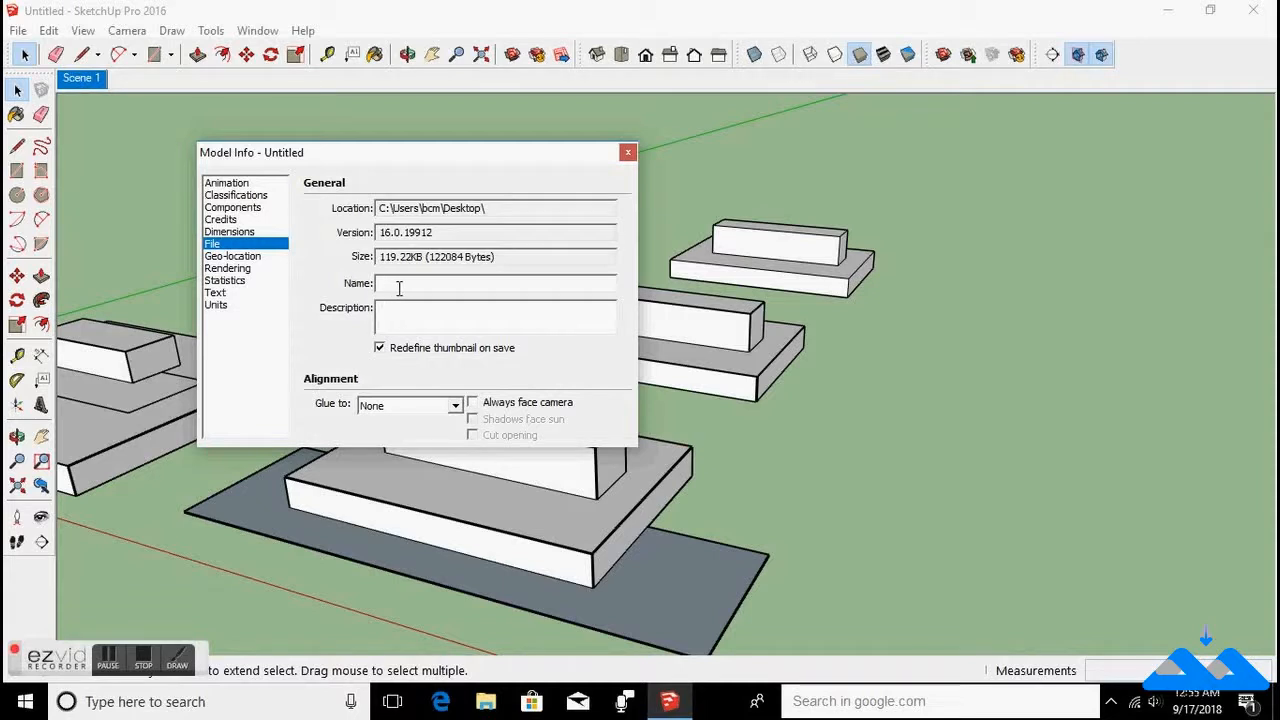
{"action": "left_click", "coordinate": [250, 258]}
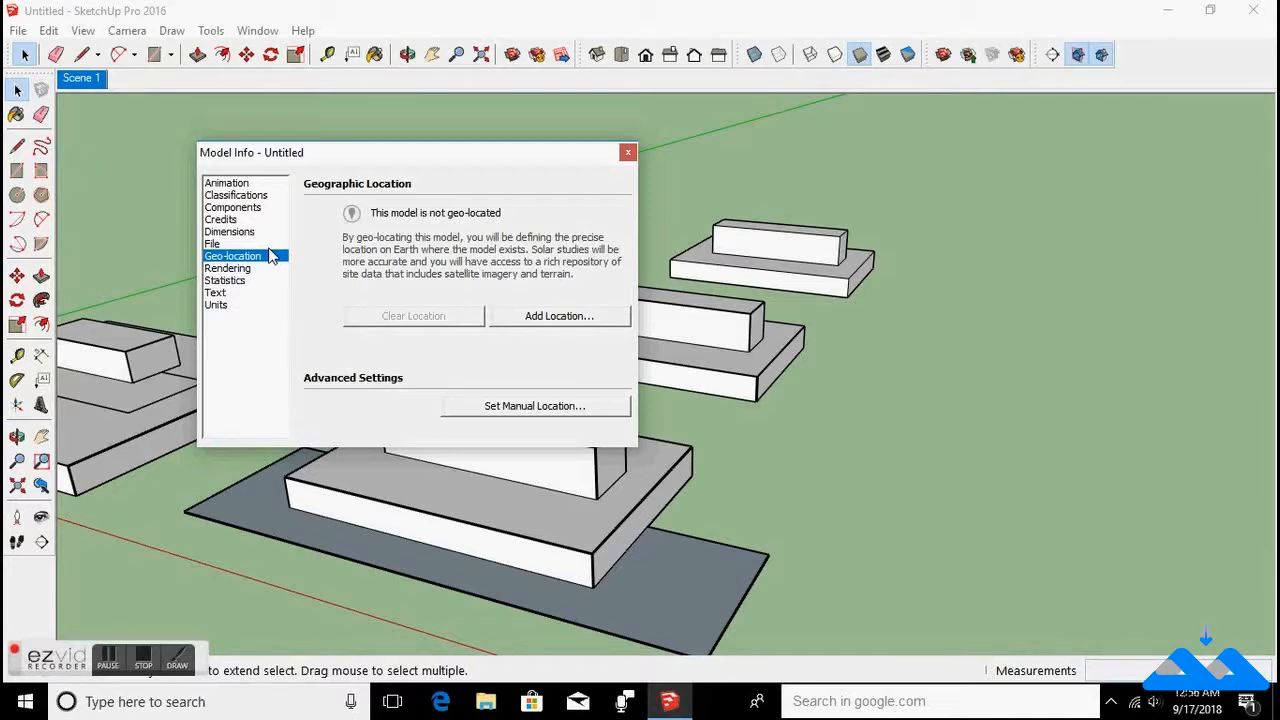
{"action": "left_click", "coordinate": [260, 272]}
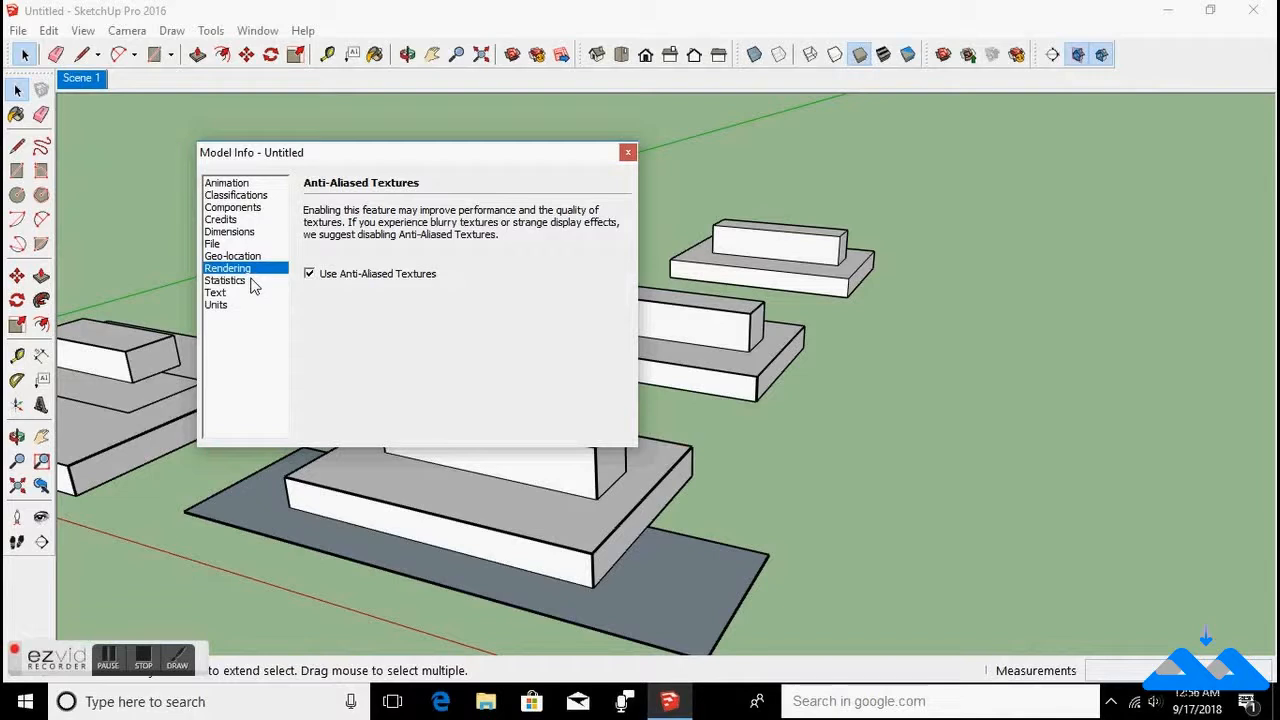
{"action": "left_click", "coordinate": [253, 283]}
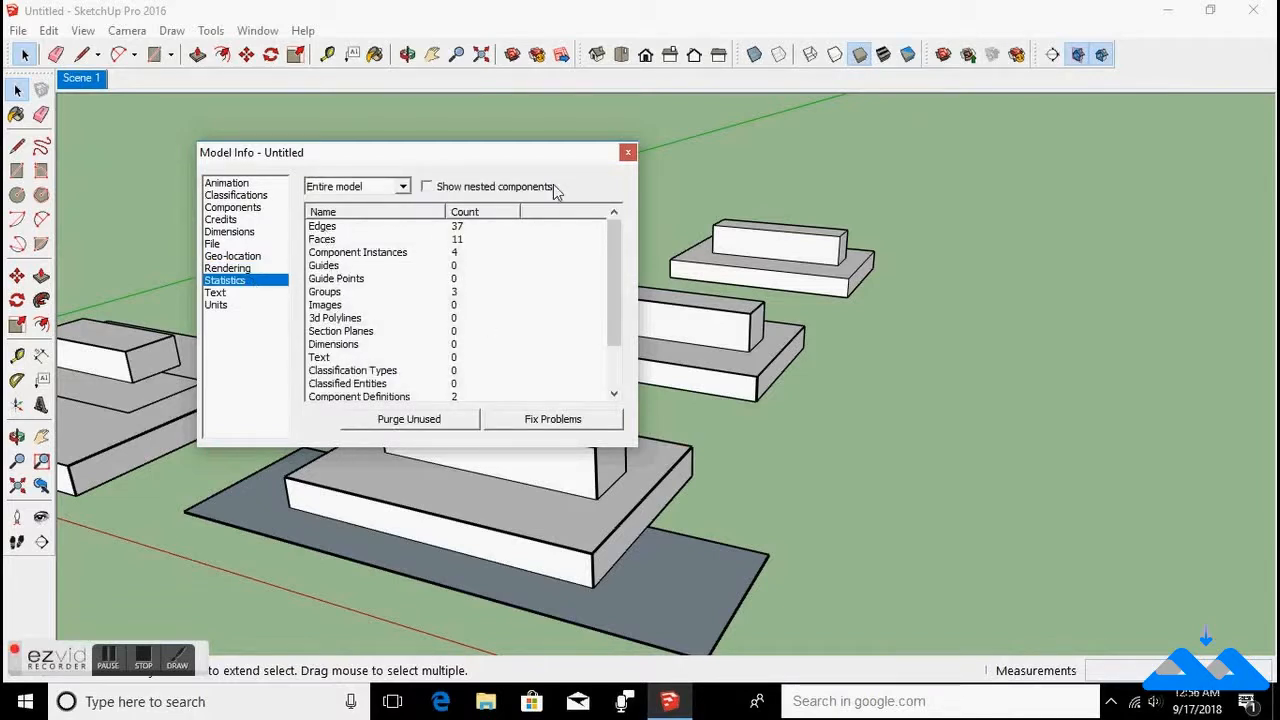
{"action": "left_click", "coordinate": [436, 424]}
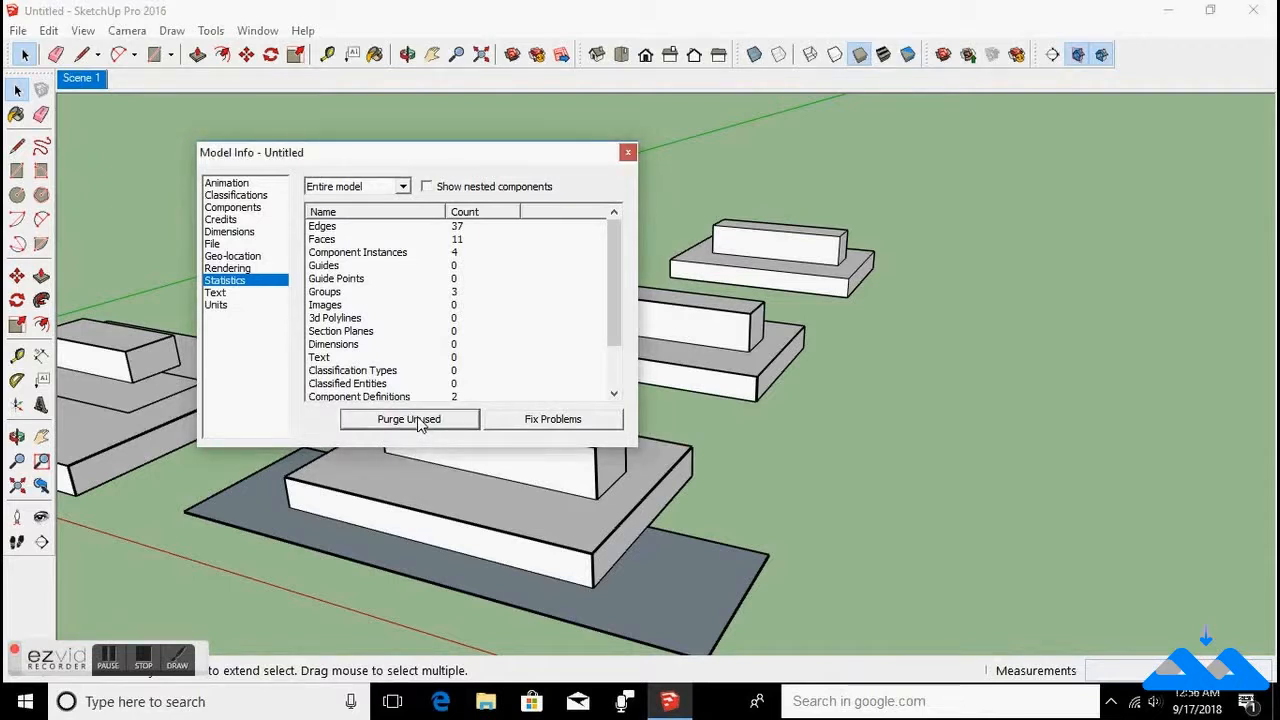
Inspect the Text page's screen and leader font settings and end point options, then close Model Info.
{"action": "left_click", "coordinate": [217, 293]}
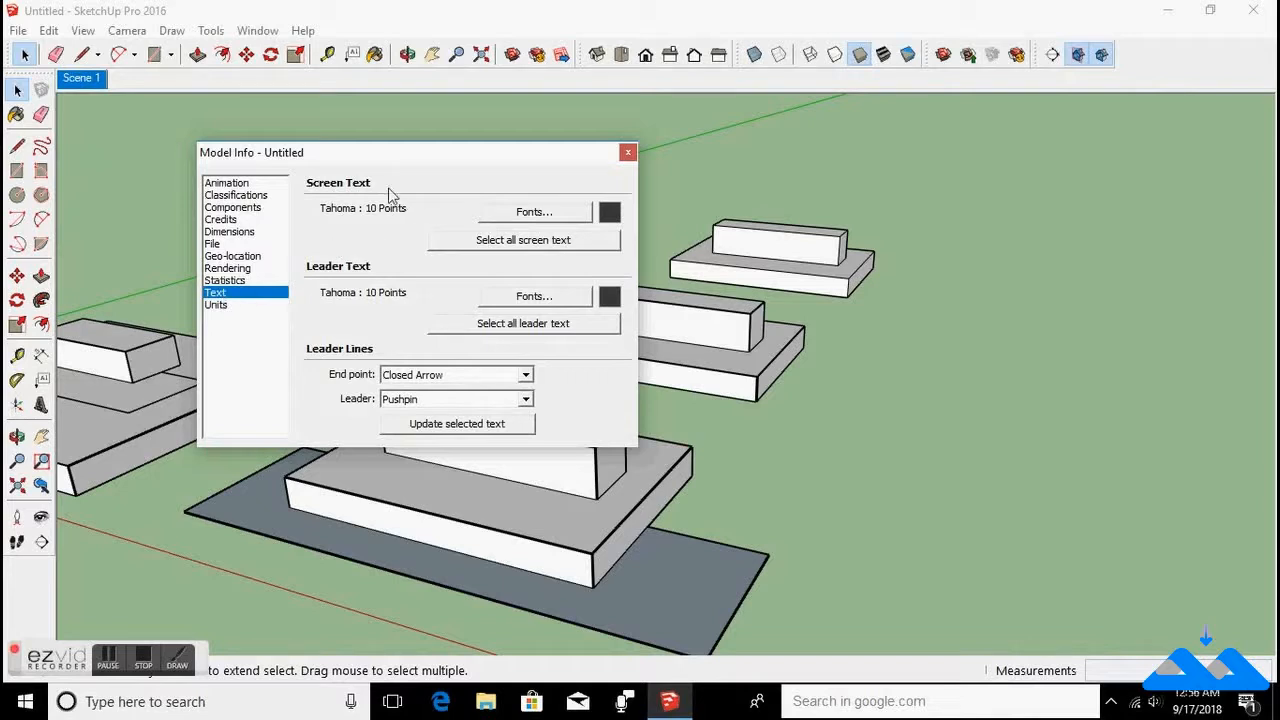
{"action": "left_click", "coordinate": [536, 213]}
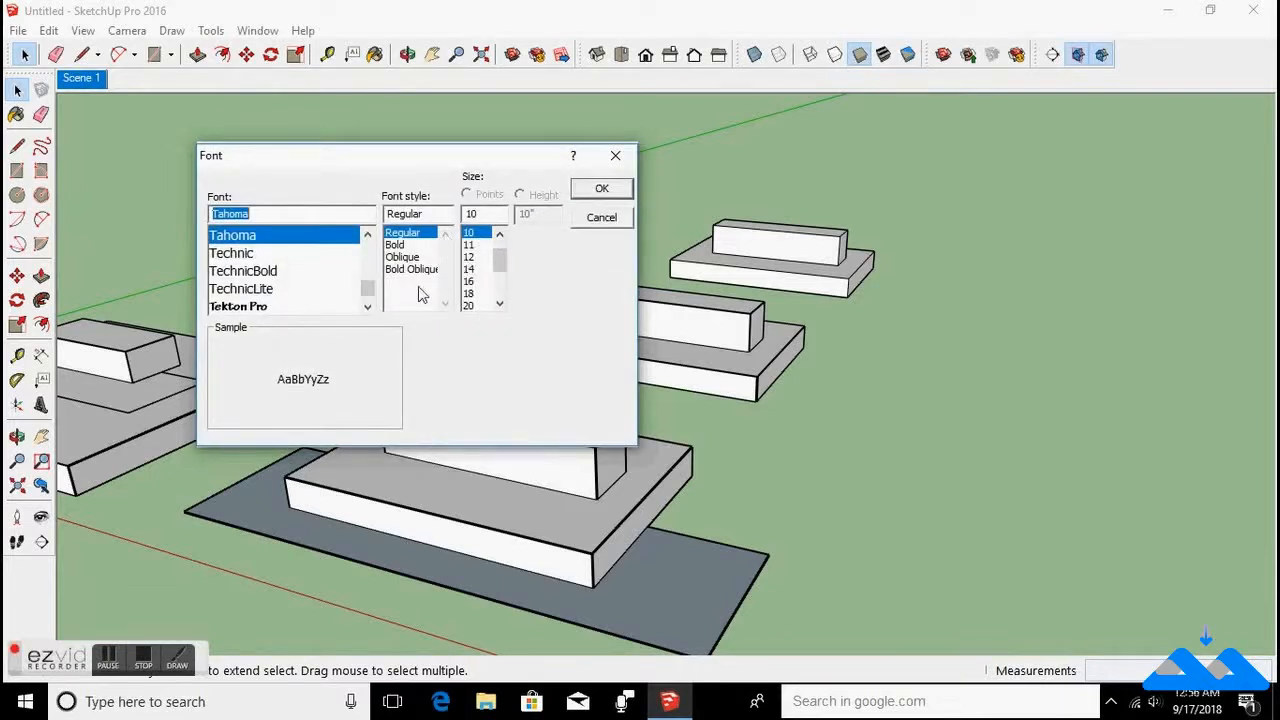
{"action": "left_click", "coordinate": [601, 191]}
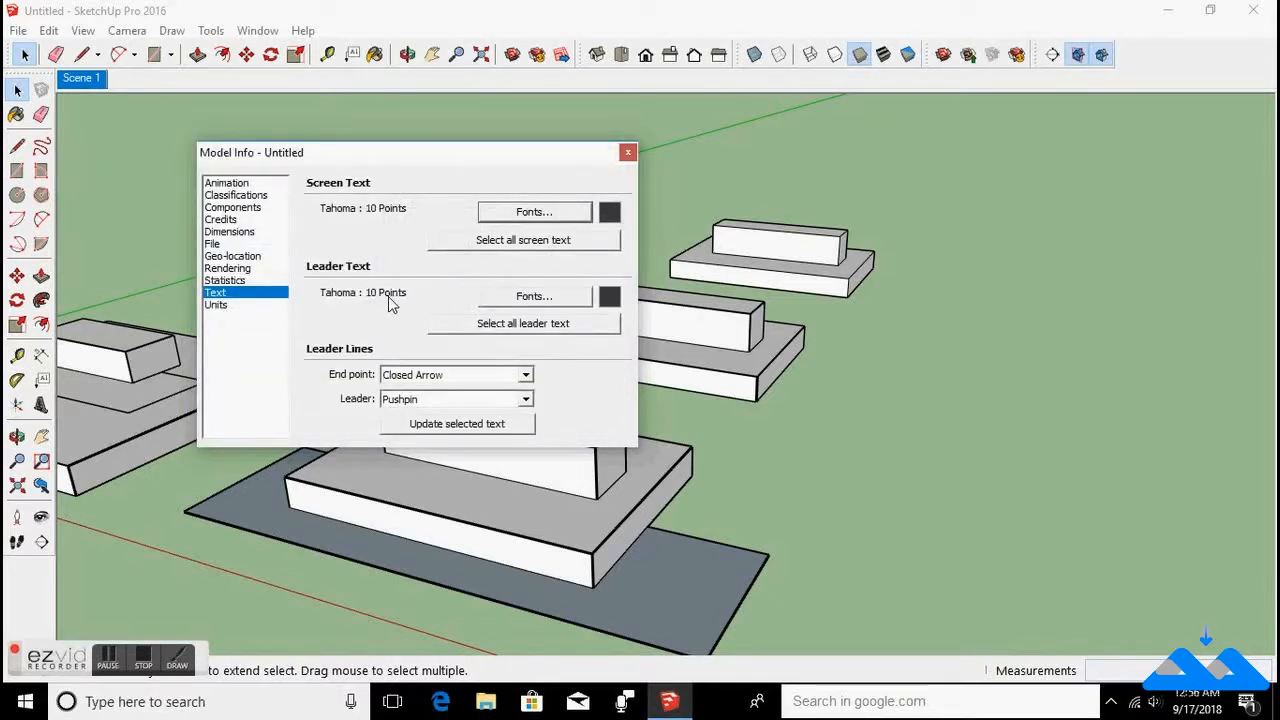
{"action": "left_click", "coordinate": [519, 303]}
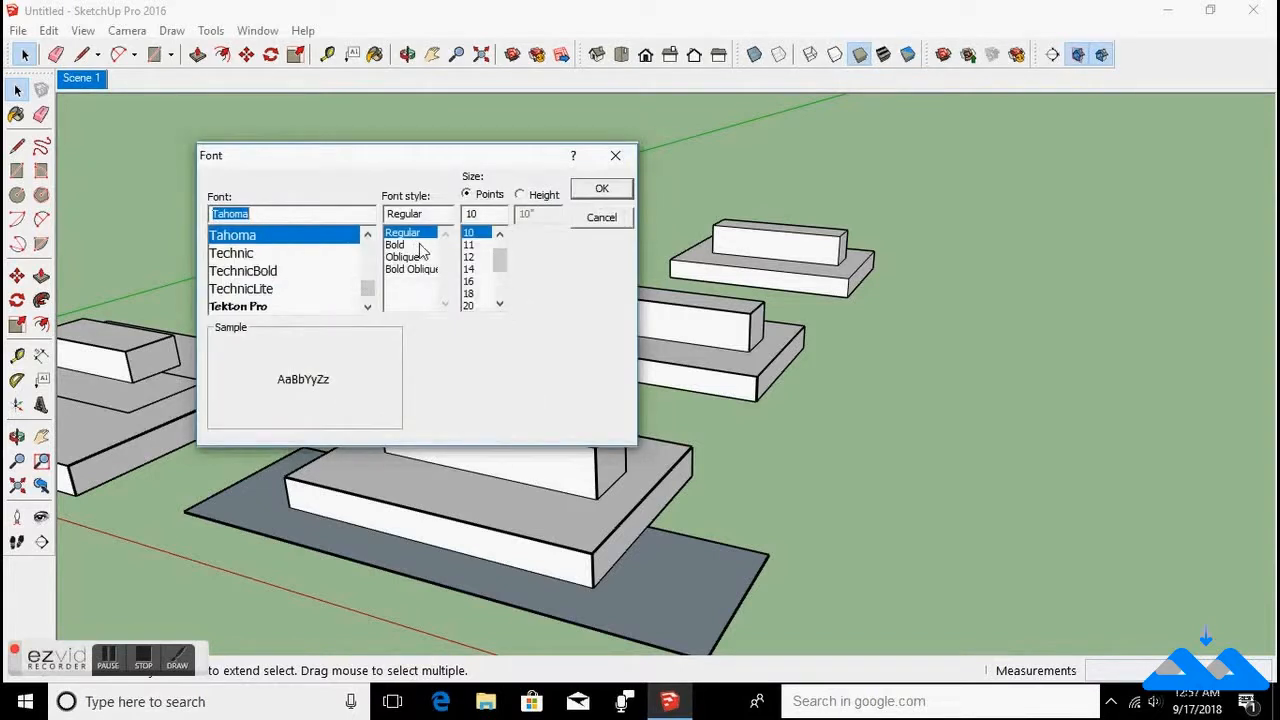
{"action": "left_click", "coordinate": [605, 188]}
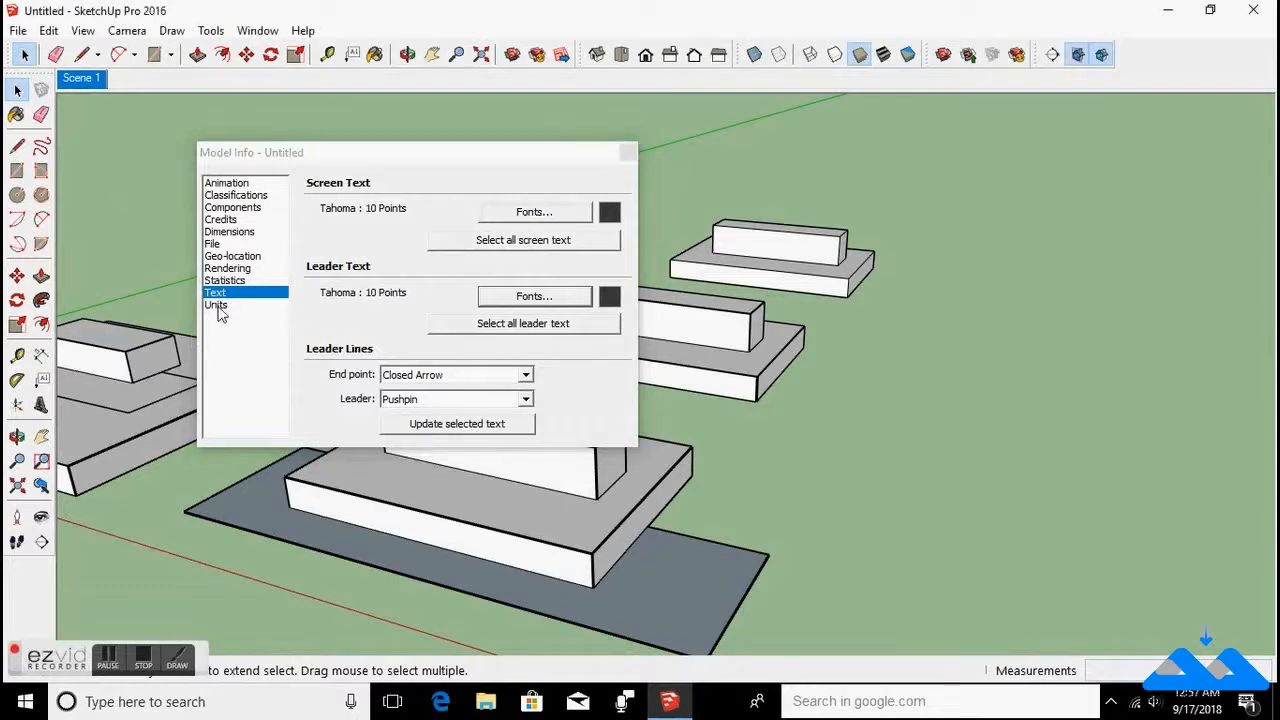
{"action": "left_click", "coordinate": [526, 376]}
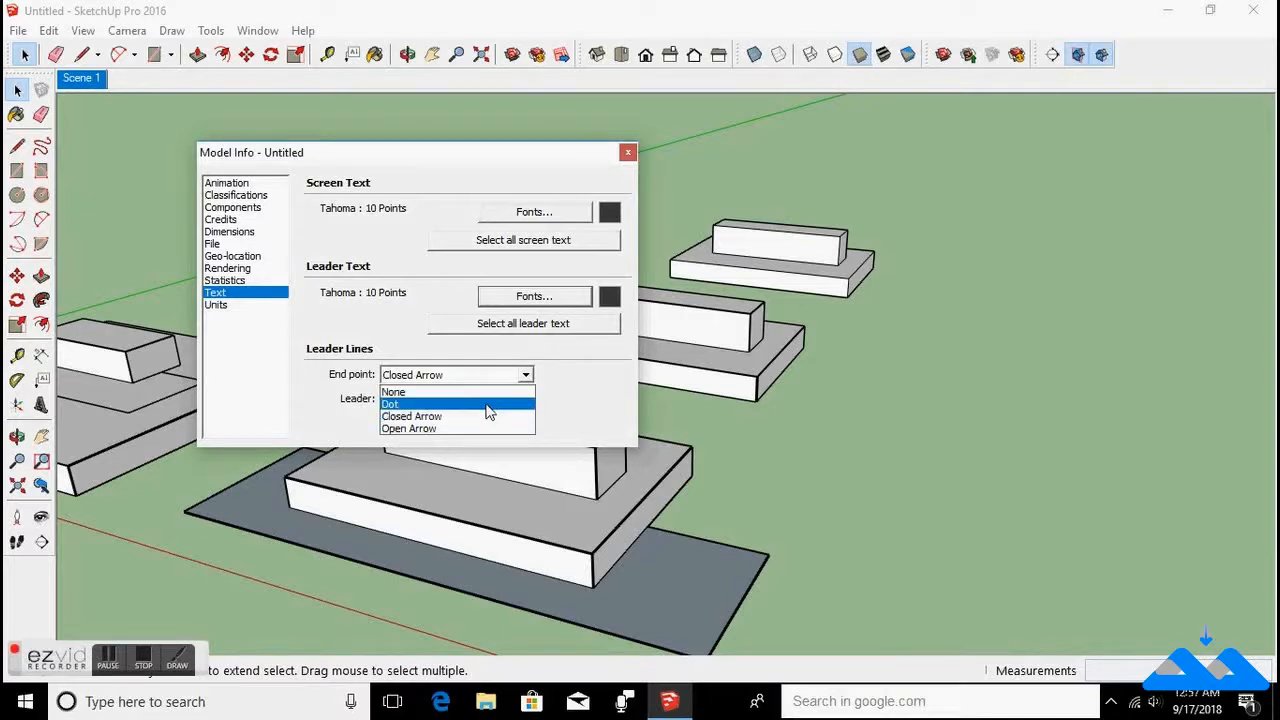
{"action": "left_click", "coordinate": [525, 376]}
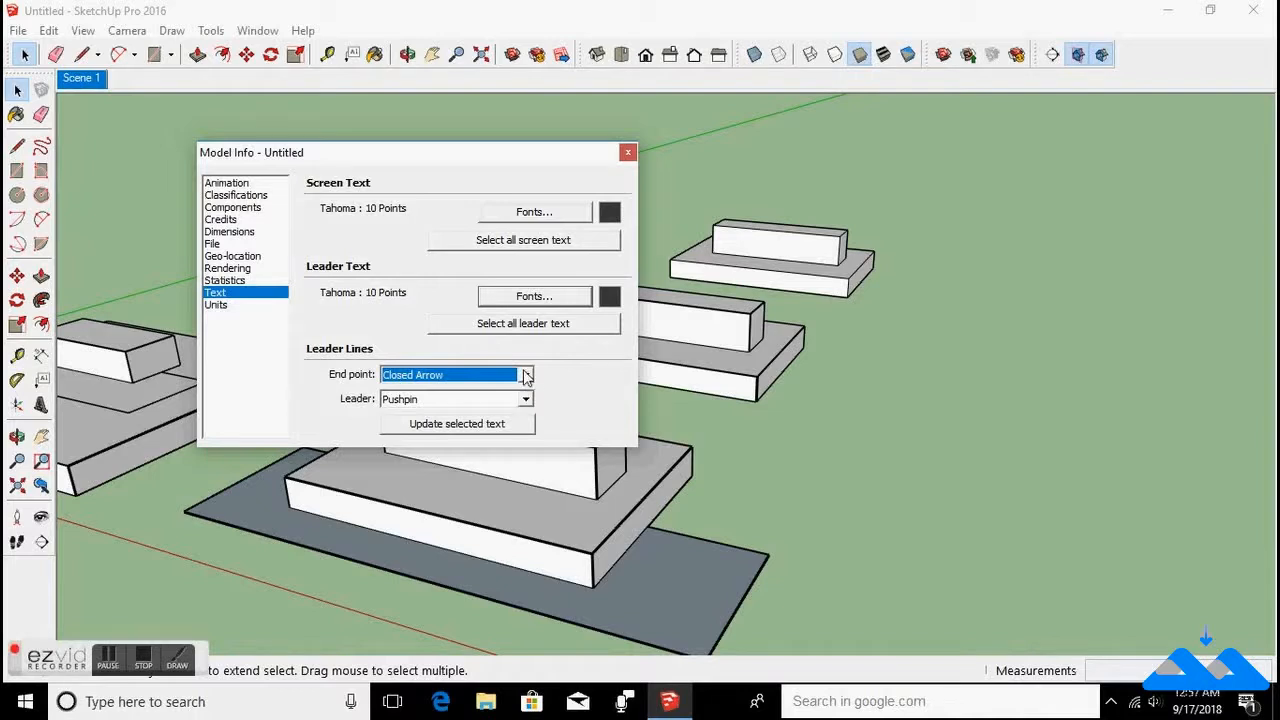
{"action": "left_click", "coordinate": [628, 152]}
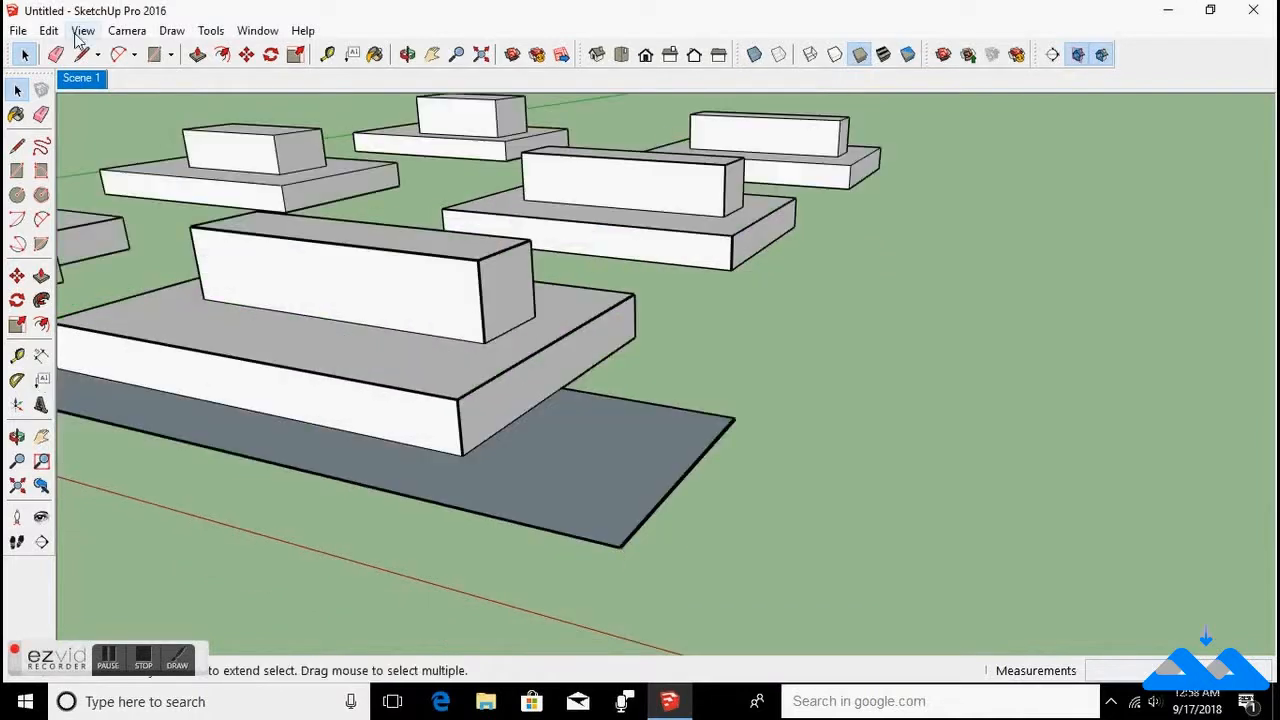
Reopen the animation settings in Model Info and switch to the Units page.
{"action": "left_click", "coordinate": [82, 34]}
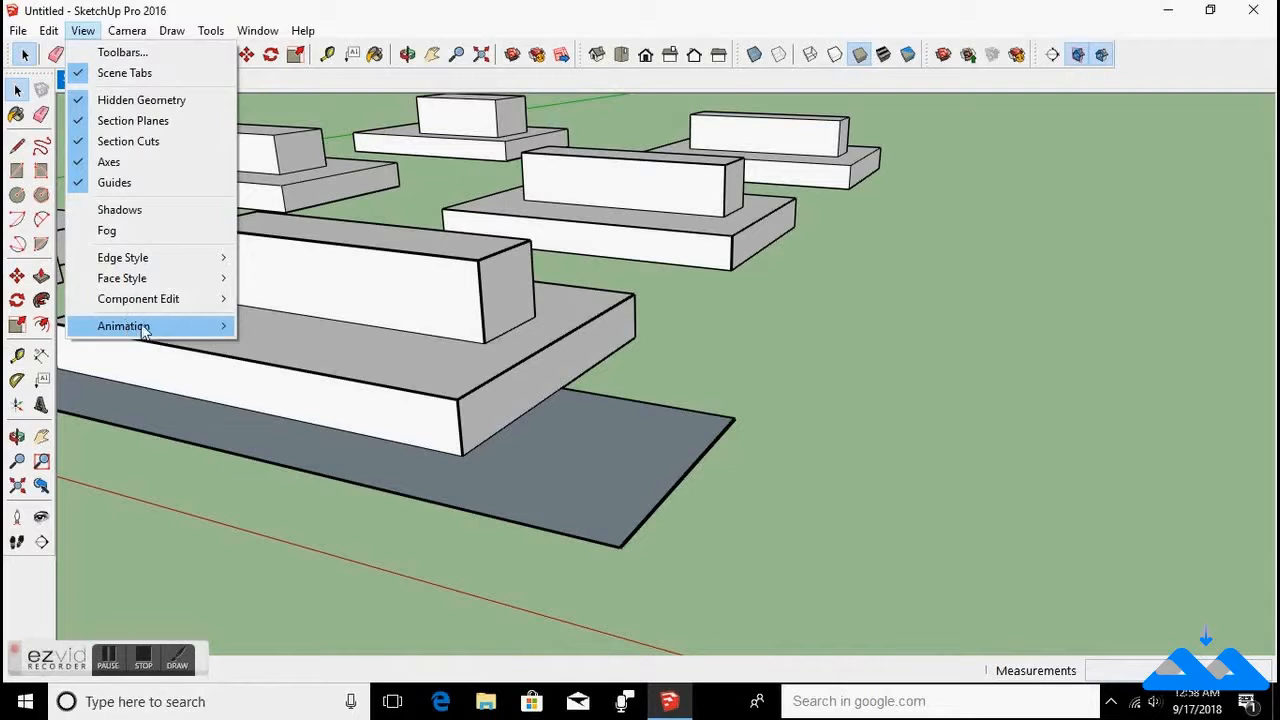
{"action": "mouse_move", "coordinate": [143, 330]}
{"action": "left_click", "coordinate": [289, 460]}
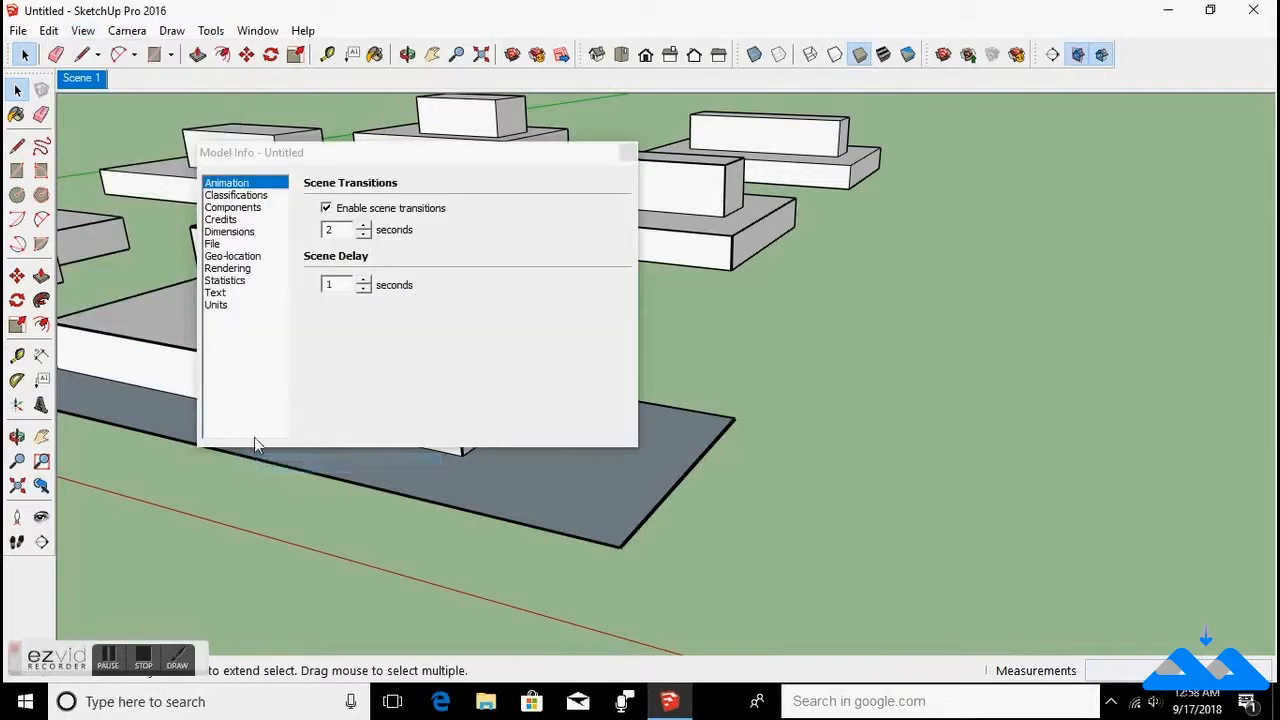
{"action": "left_click", "coordinate": [228, 306]}
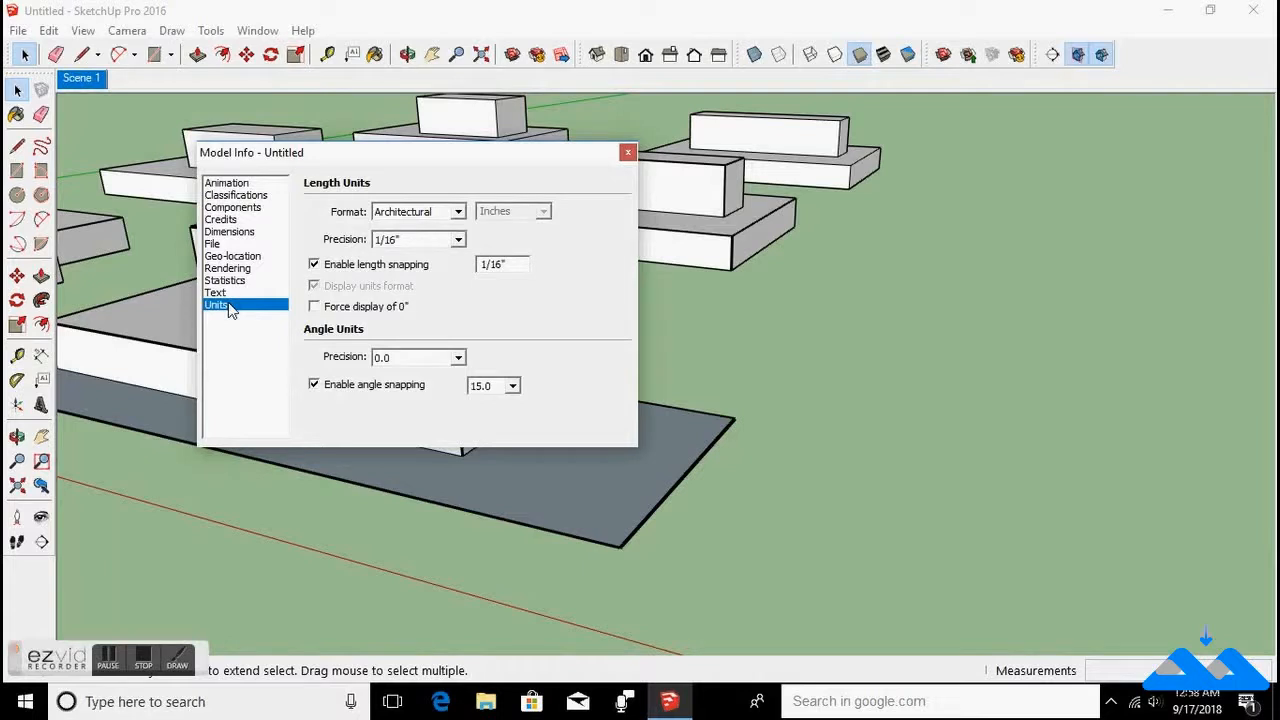
Review the length format, length precision and angle precision options, then close Model Info.
{"action": "left_click", "coordinate": [460, 213]}
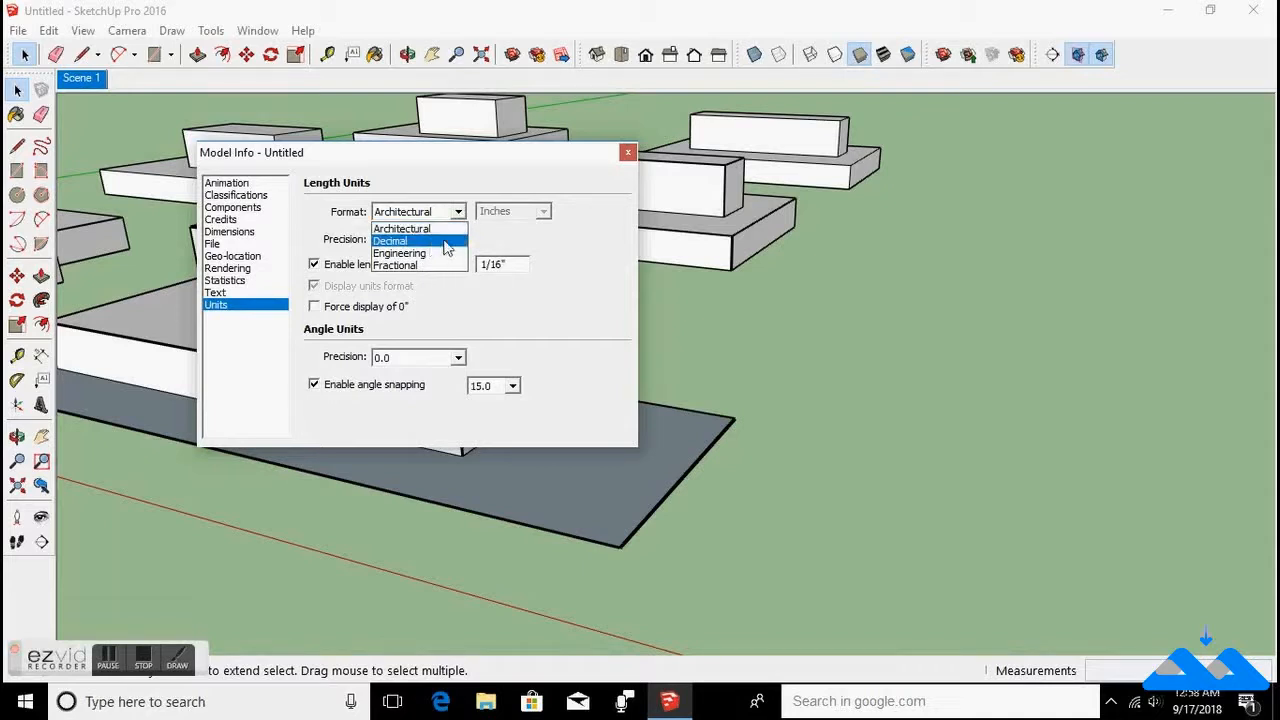
{"action": "left_click", "coordinate": [459, 213]}
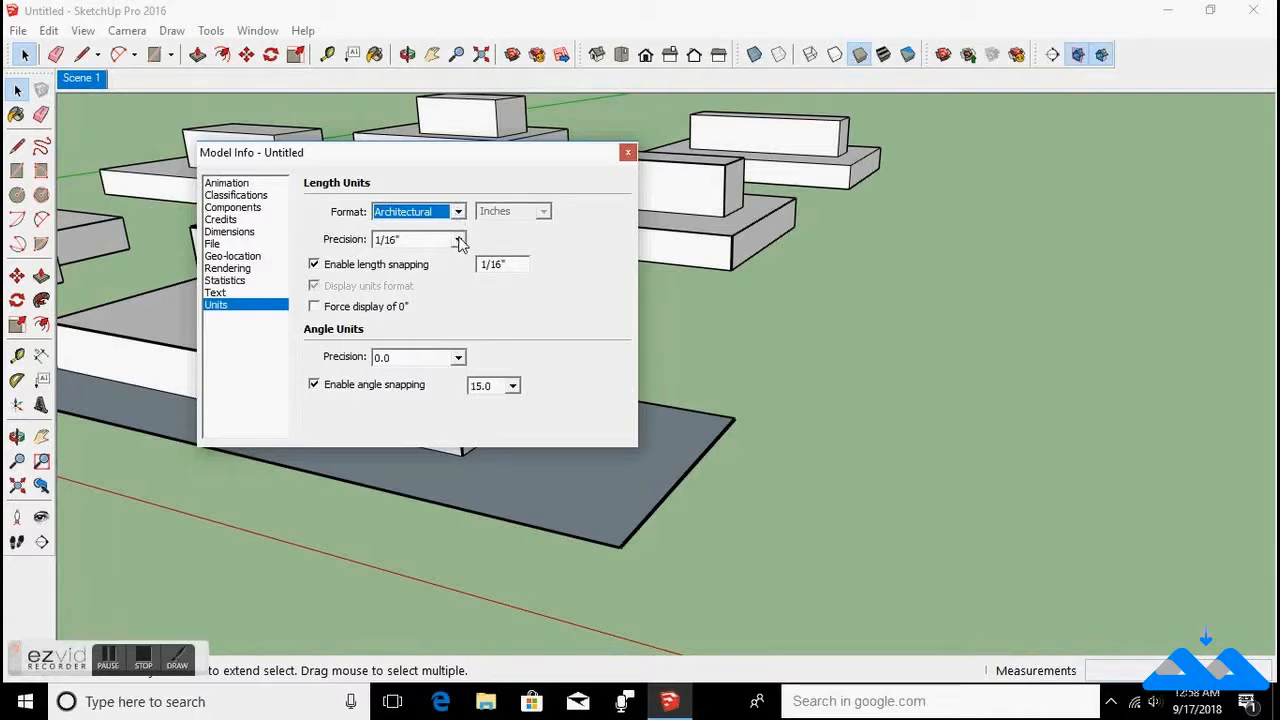
{"action": "left_click", "coordinate": [458, 240]}
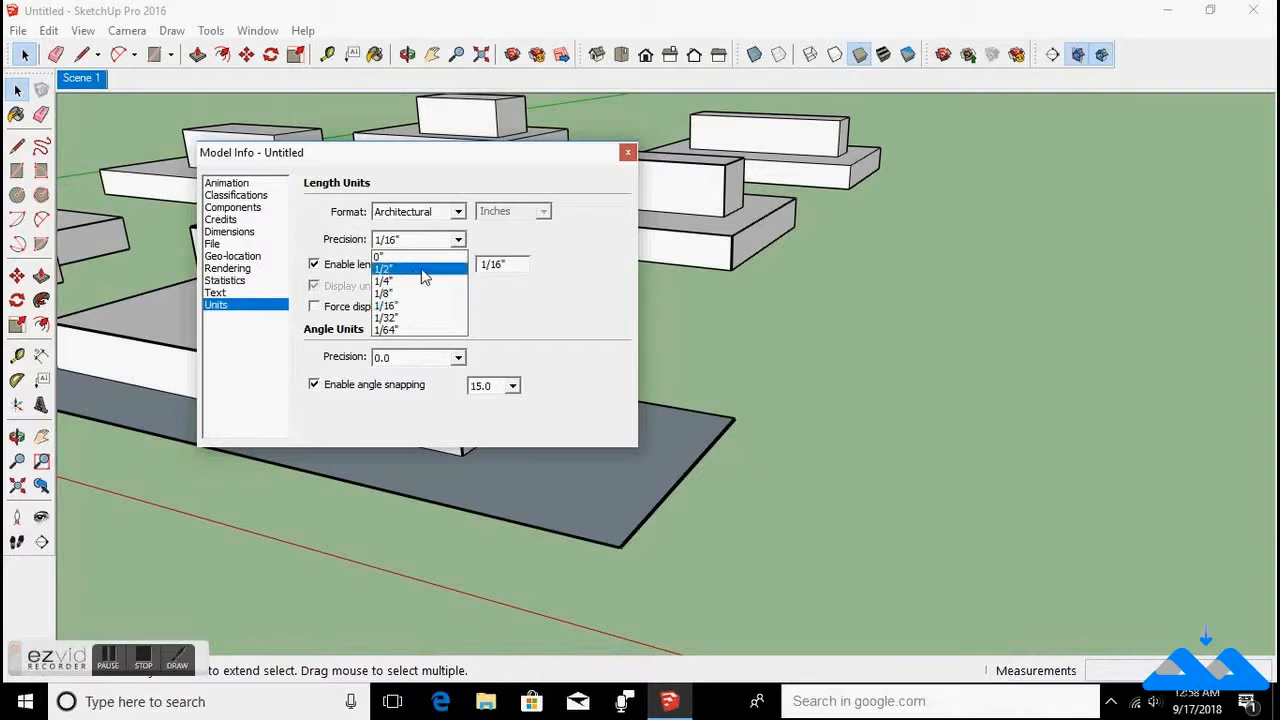
{"action": "left_click", "coordinate": [455, 245]}
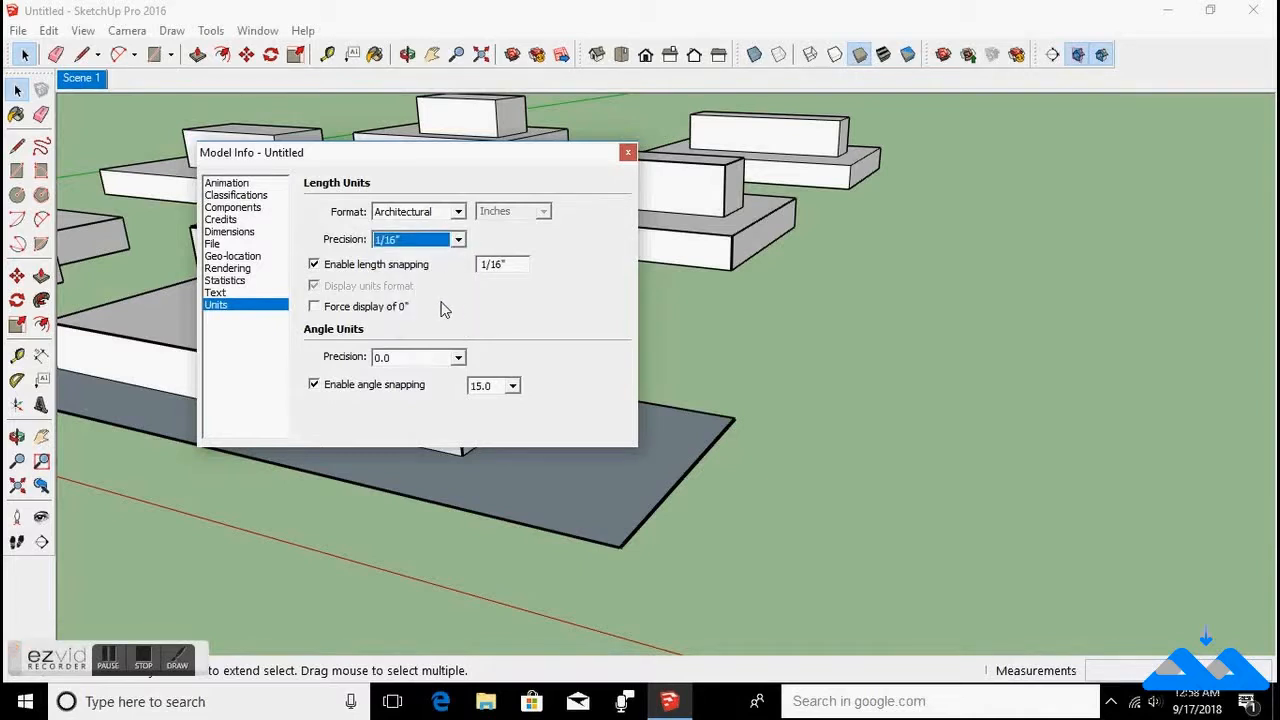
{"action": "left_click", "coordinate": [458, 358]}
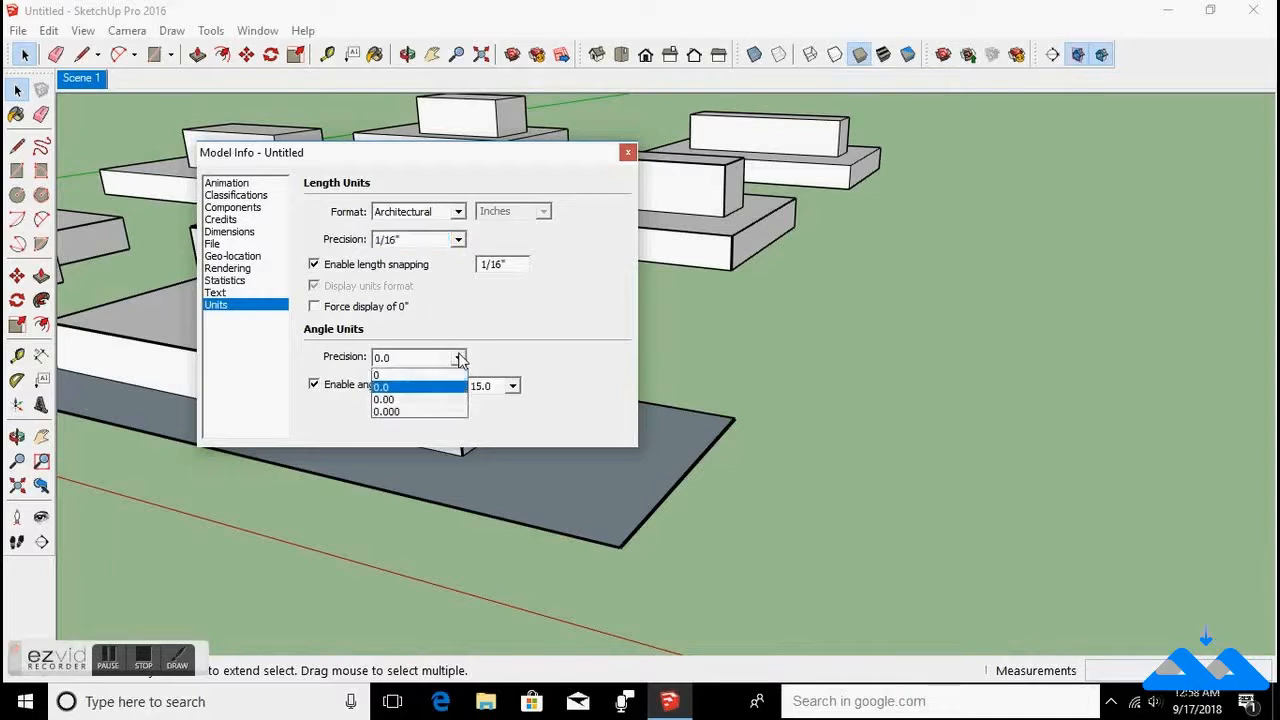
{"action": "left_click", "coordinate": [460, 360]}
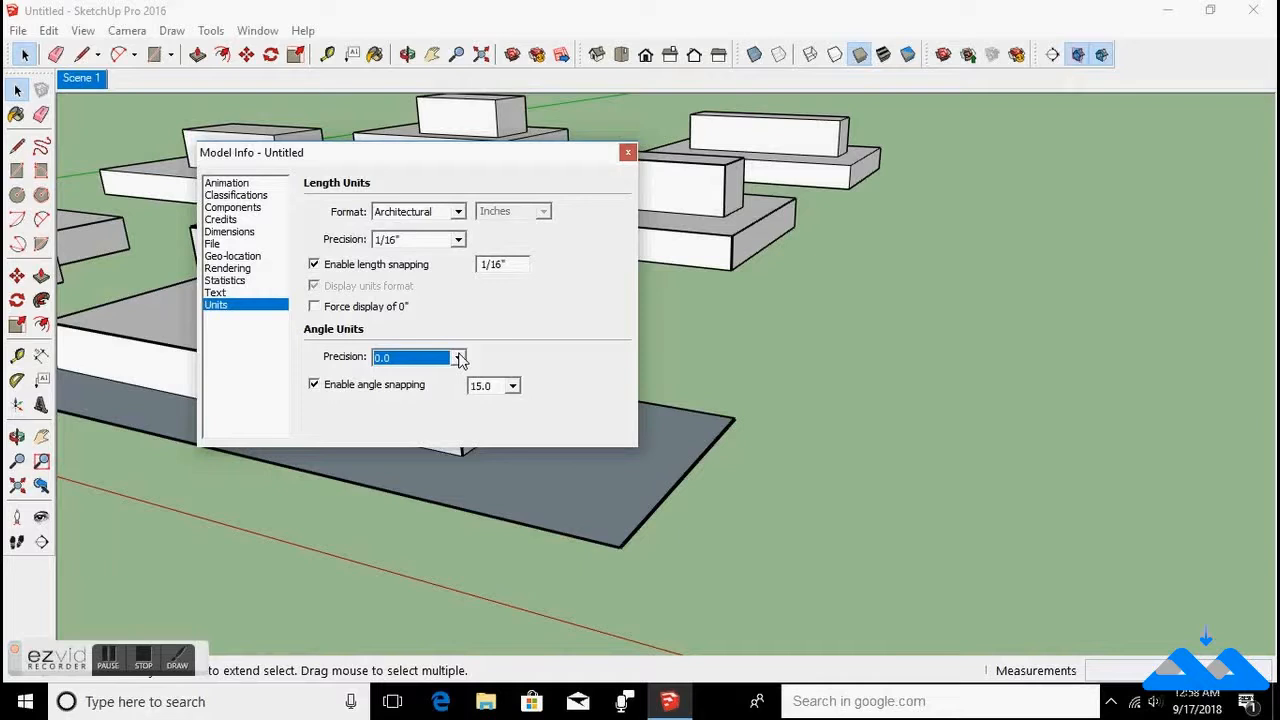
{"action": "left_click", "coordinate": [628, 152]}
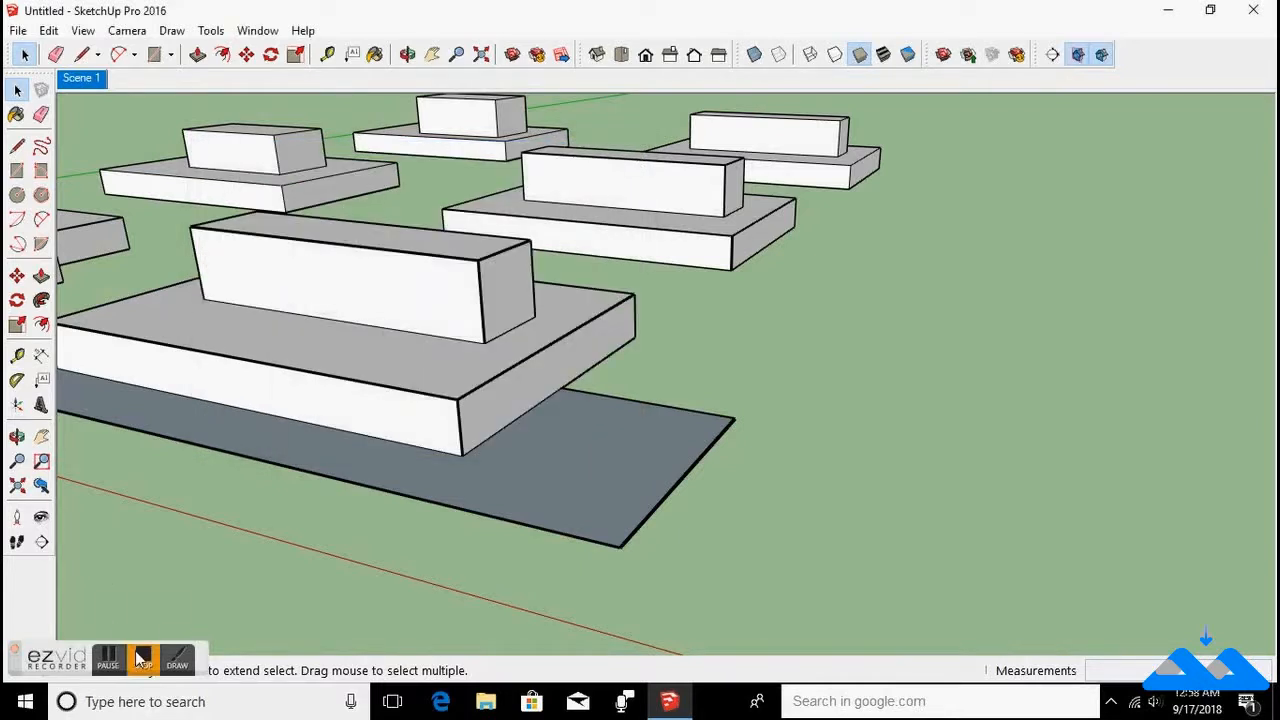